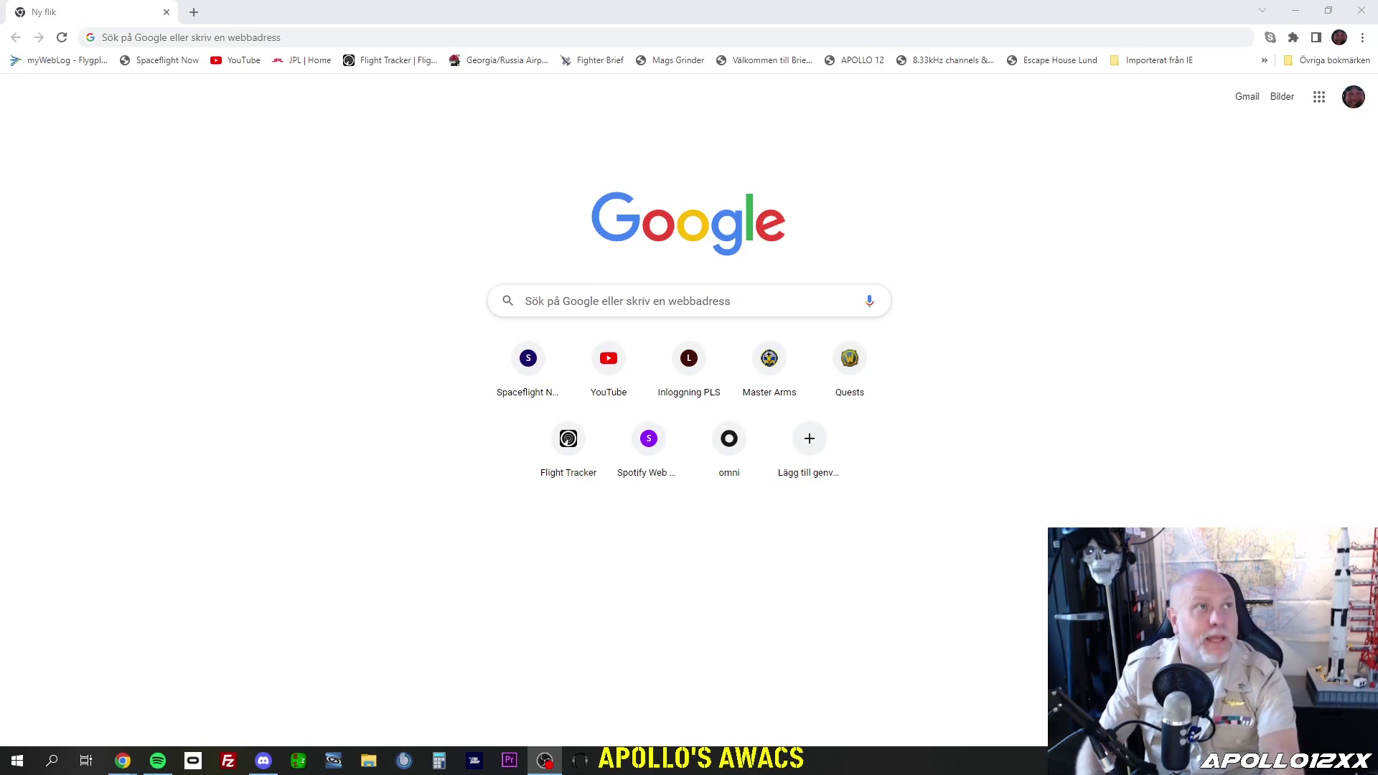
- Open the fighterbrief.com site
{"action": "left_click", "coordinate": [164, 37]}
{"action": "type", "text": "fighterbrief.com"}
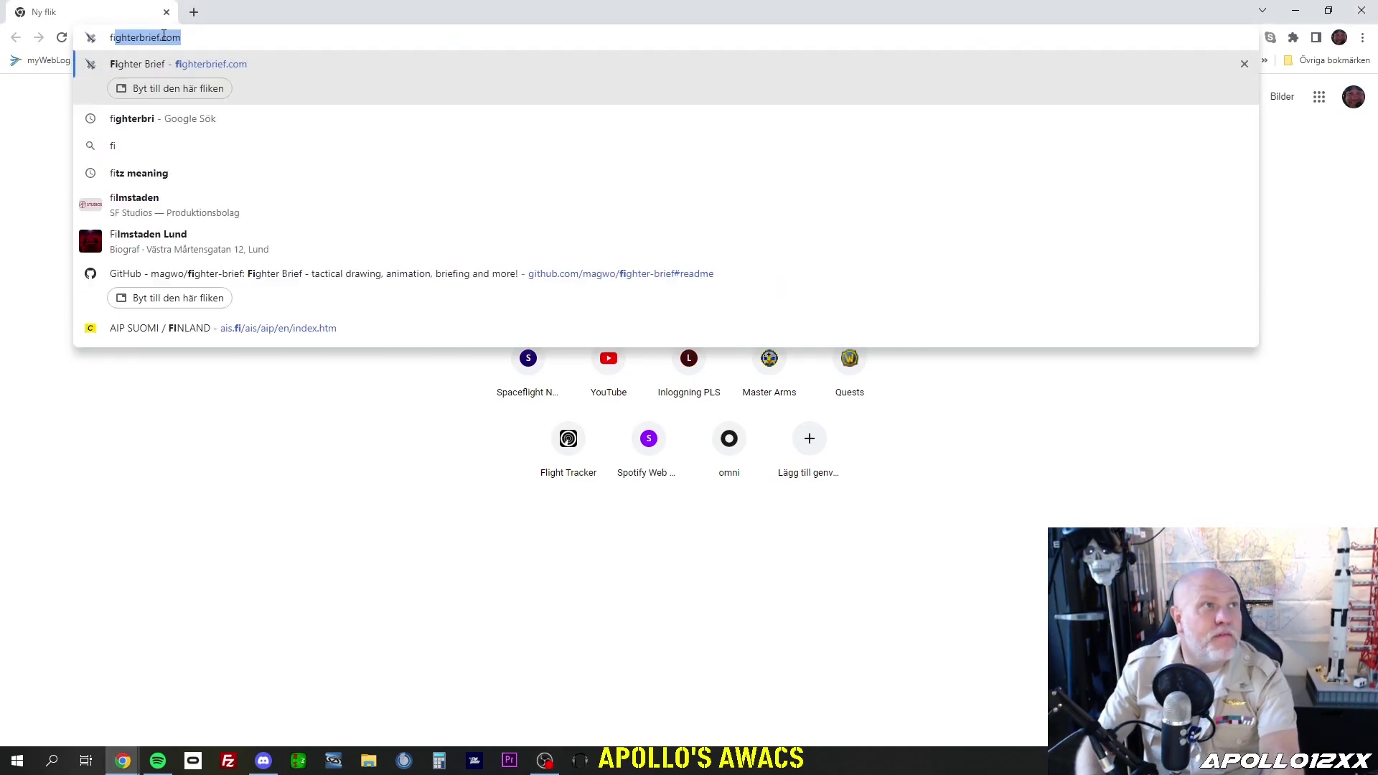
{"action": "left_click", "coordinate": [208, 68]}
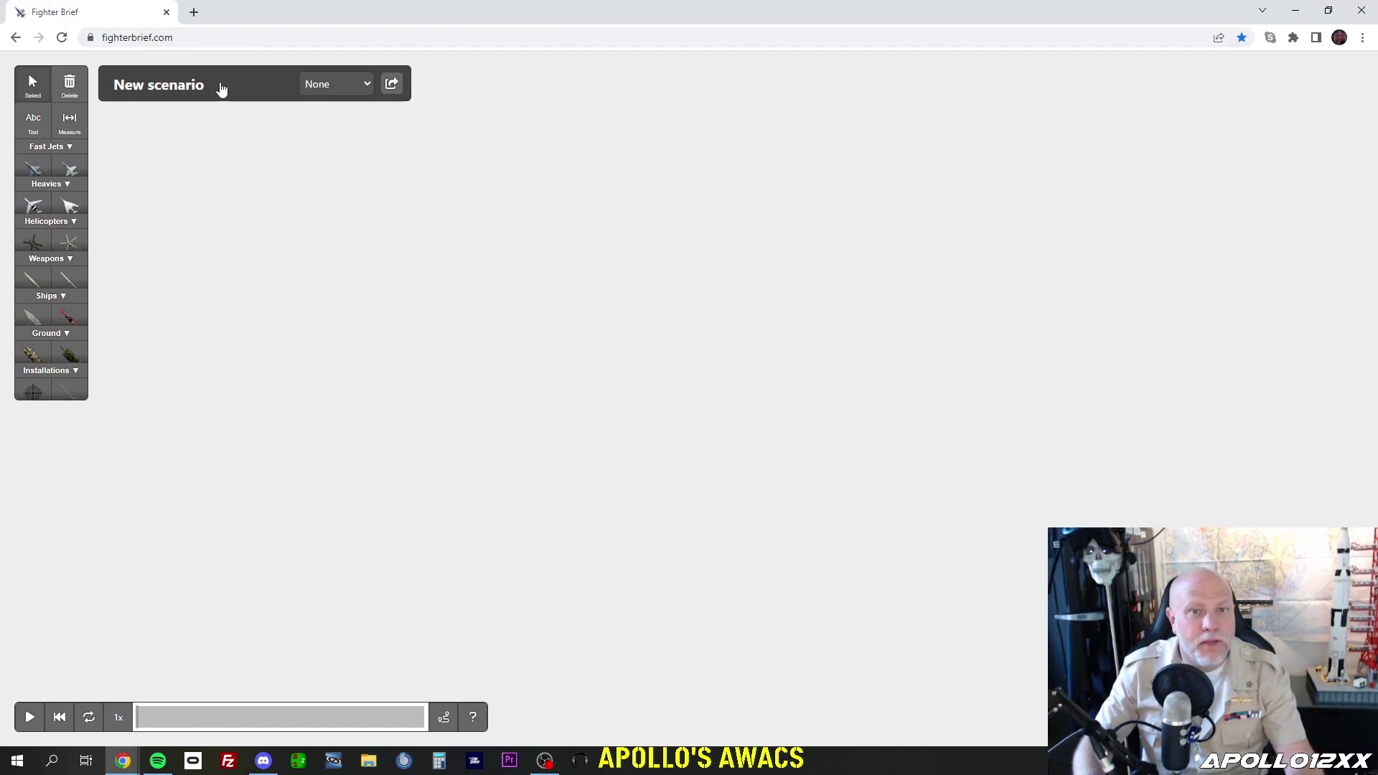
- Rename the scenario to "Apollo's breifs" and keep its map set to None
{"action": "left_click", "coordinate": [221, 89]}
{"action": "key", "text": "BackSpace"}
{"action": "key", "text": "BackSpace"}
{"action": "key", "text": "BackSpace"}
{"action": "key", "text": "BackSpace"}
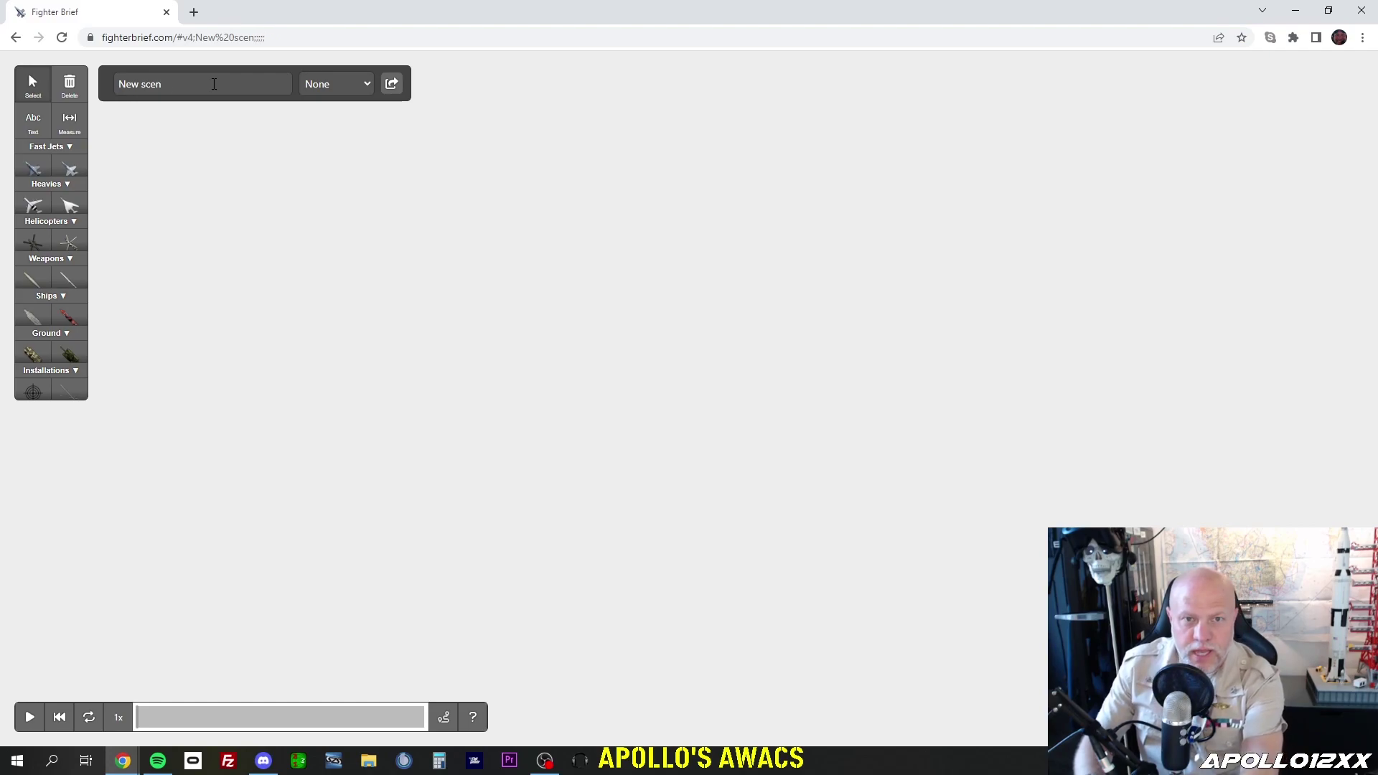
{"action": "key", "text": "BackSpace"}
{"action": "key", "text": "BackSpace"}
{"action": "key", "text": "BackSpace"}
{"action": "key", "text": "BackSpace"}
{"action": "key", "text": "BackSpace"}
{"action": "key", "text": "BackSpace"}
{"action": "key", "text": "BackSpace"}
{"action": "key", "text": "BackSpace"}
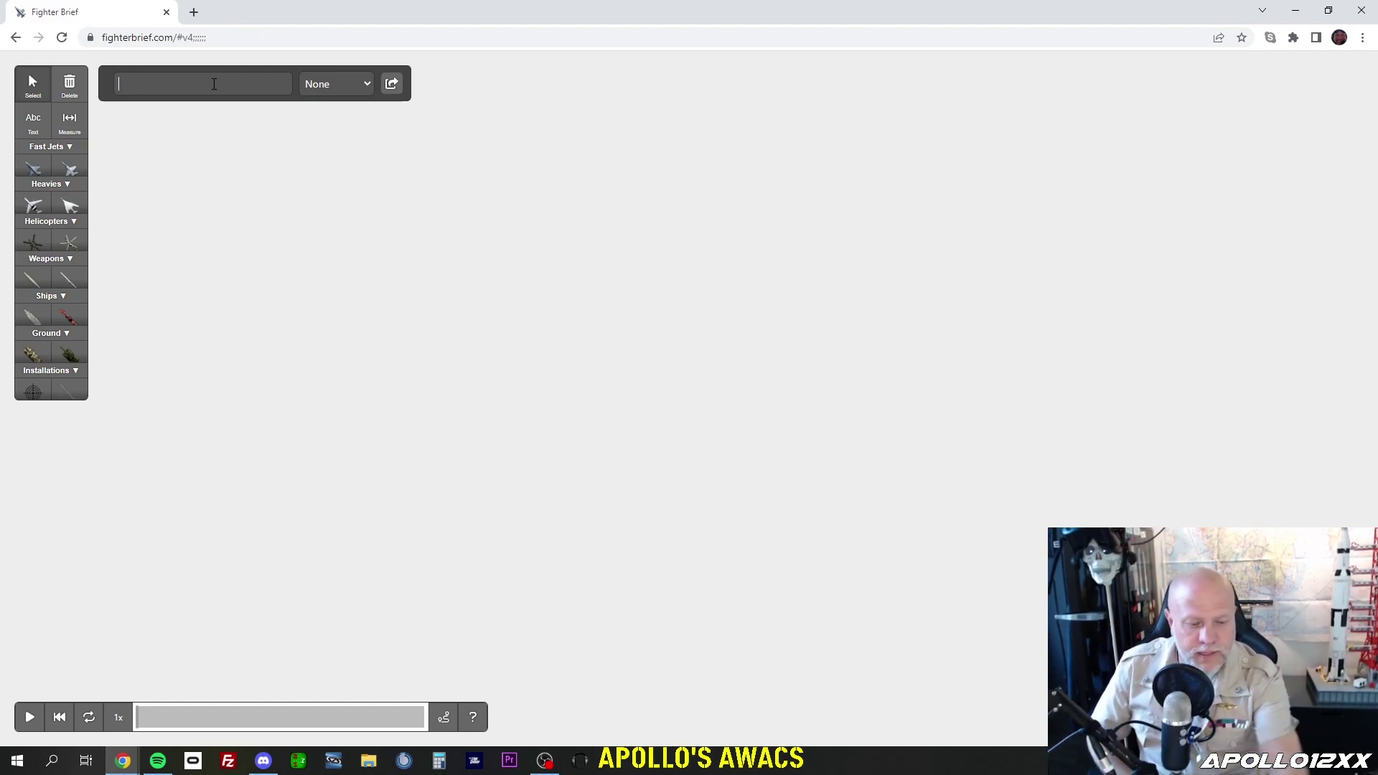
{"action": "type", "text": "Apol"}
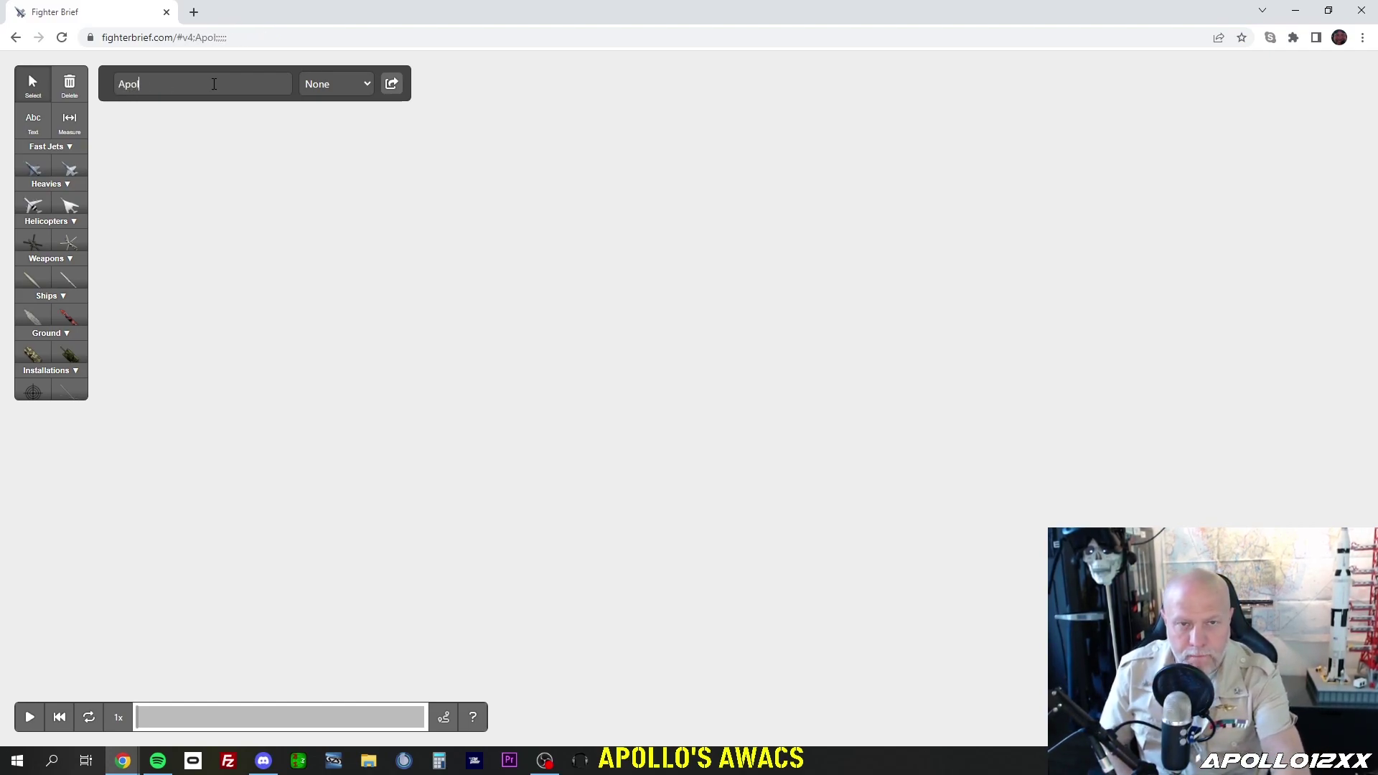
{"action": "type", "text": "lo's "}
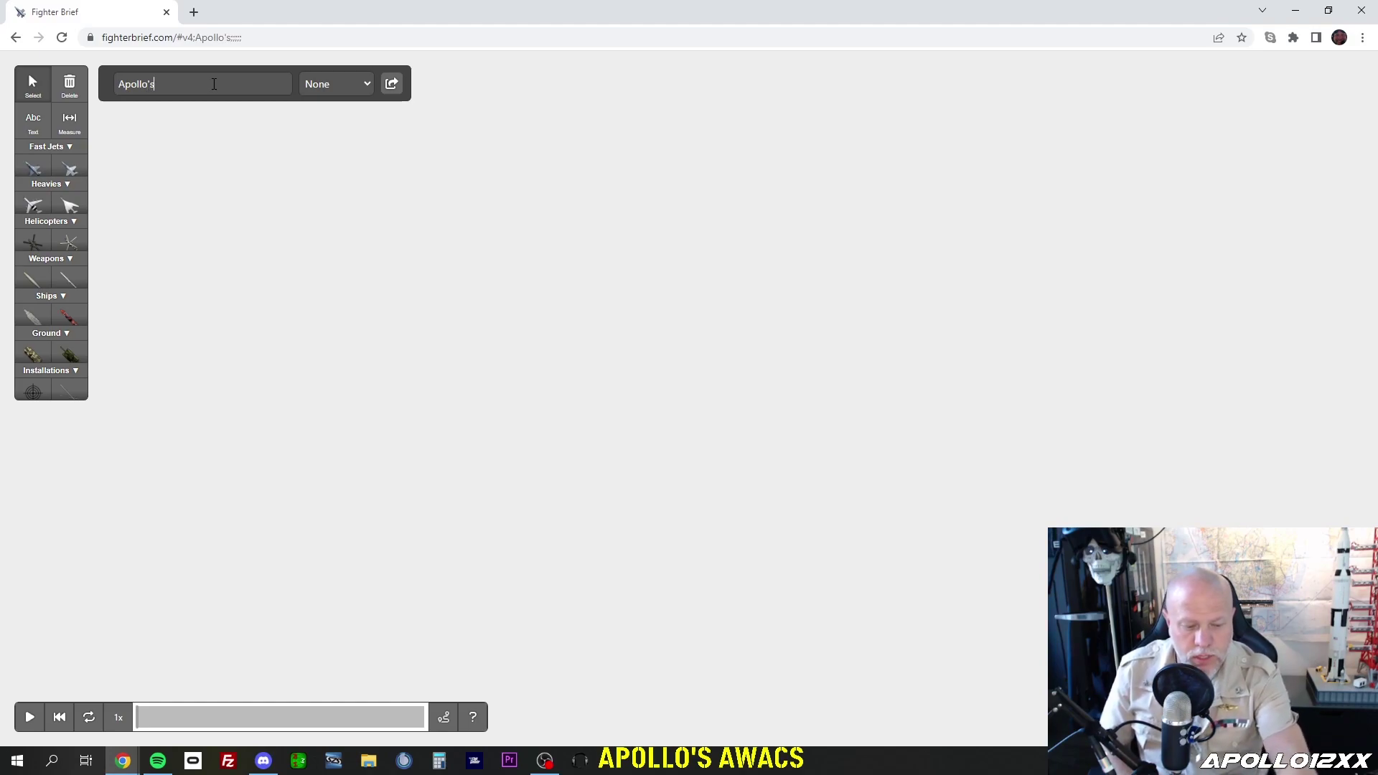
{"action": "type", "text": "br"}
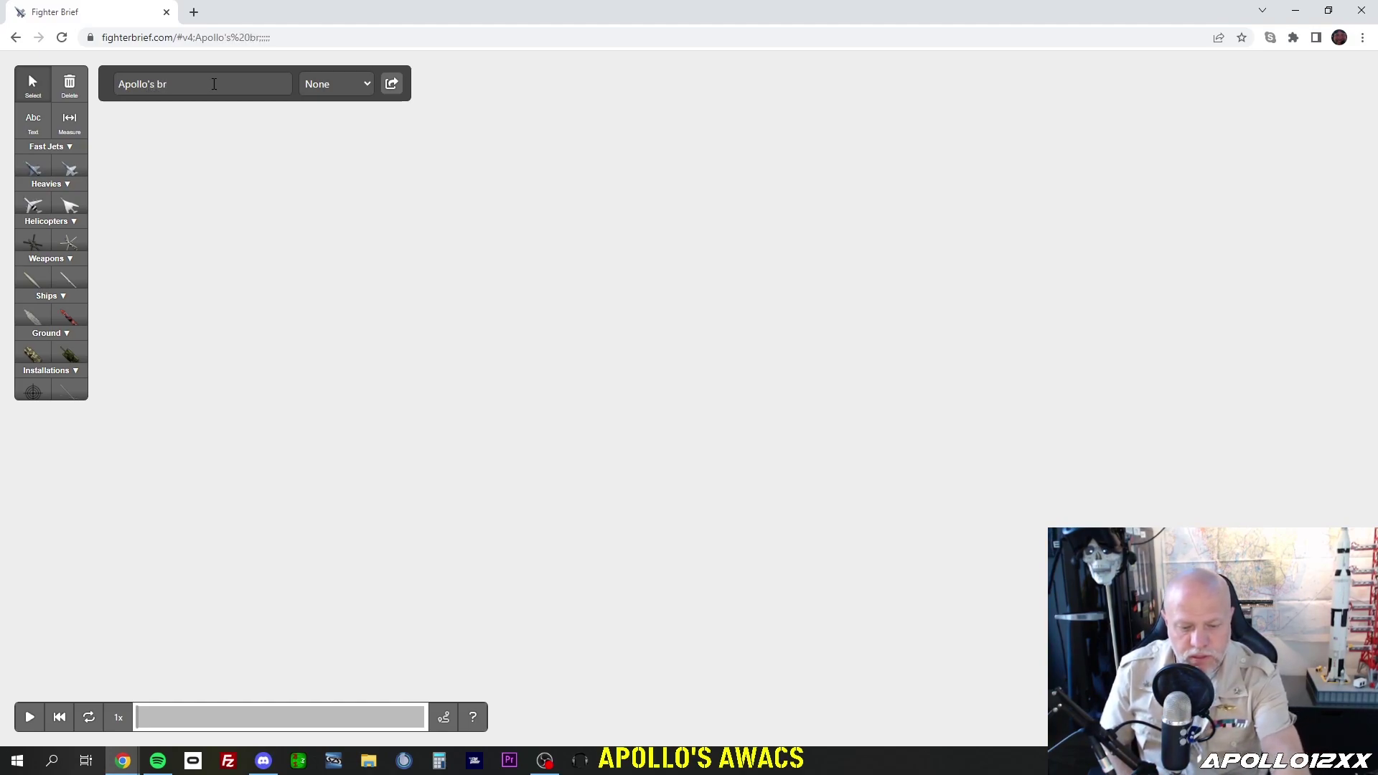
{"action": "type", "text": "eifs"}
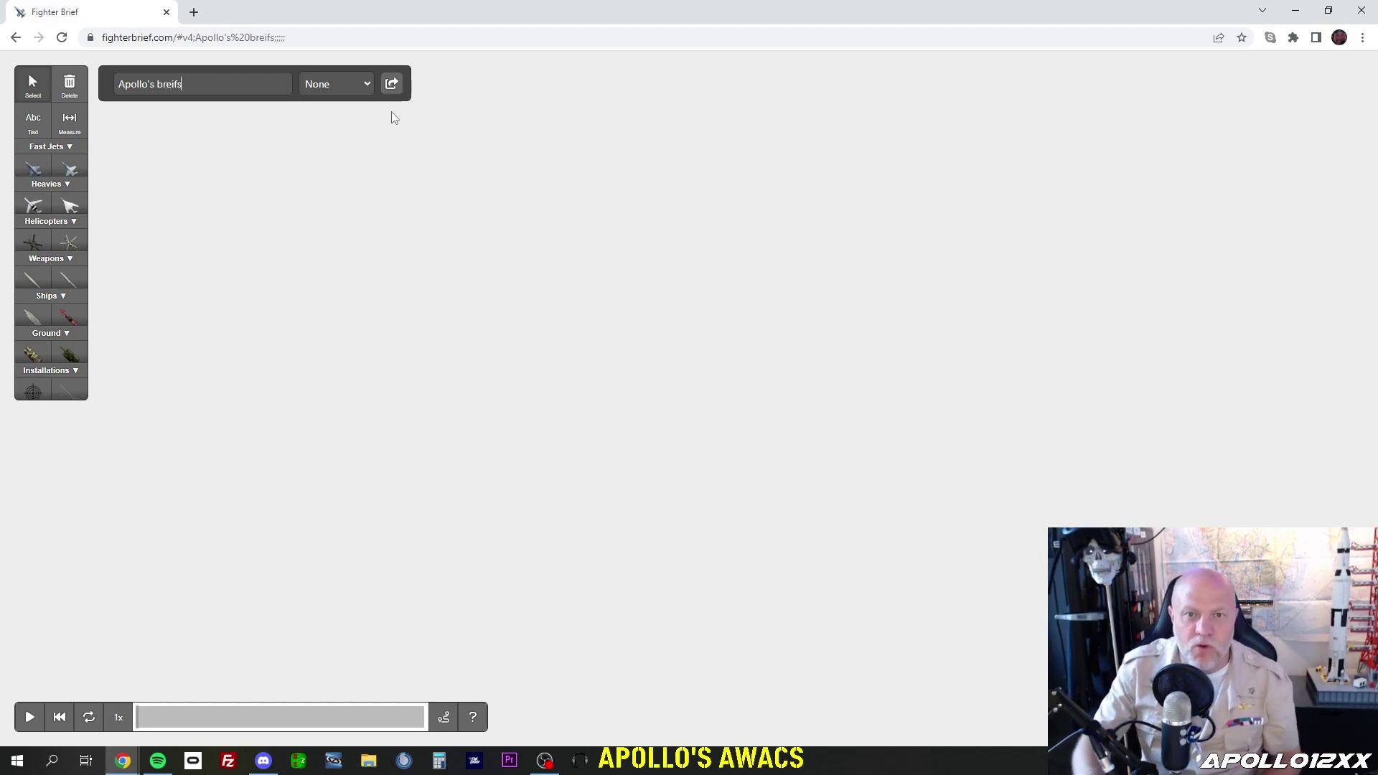
{"action": "left_click", "coordinate": [364, 85]}
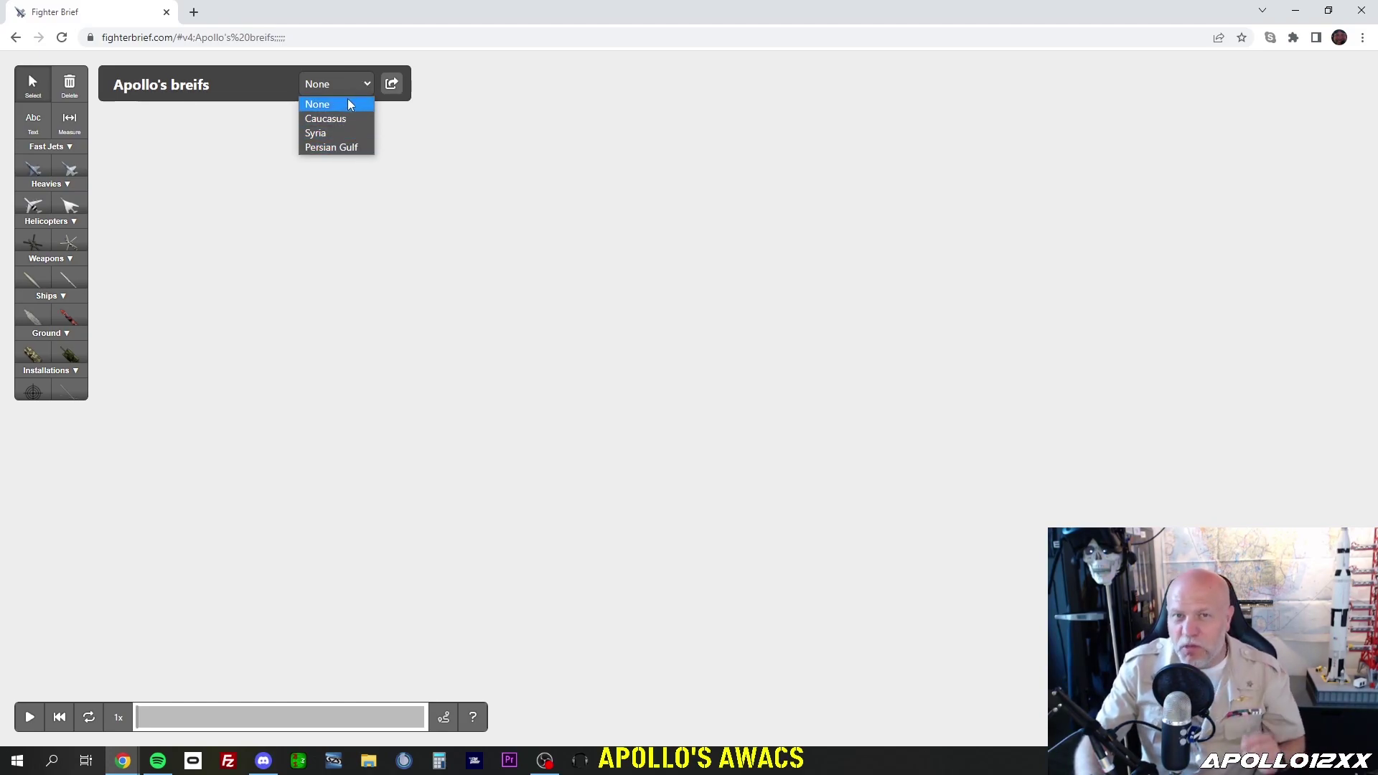
{"action": "left_click", "coordinate": [350, 105]}
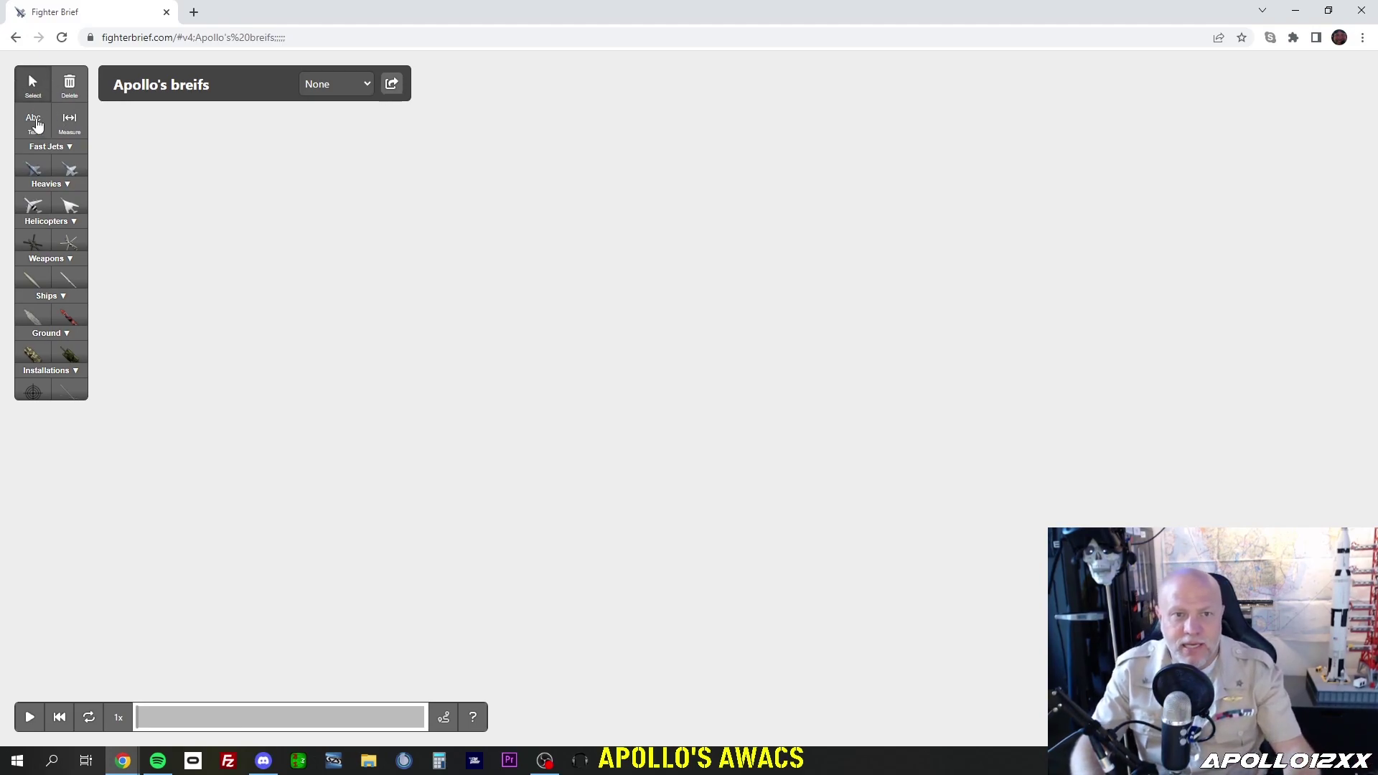
- Place a text label reading "Hello puppy" on the empty canvas, below the scenario title
{"action": "left_click", "coordinate": [33, 121]}
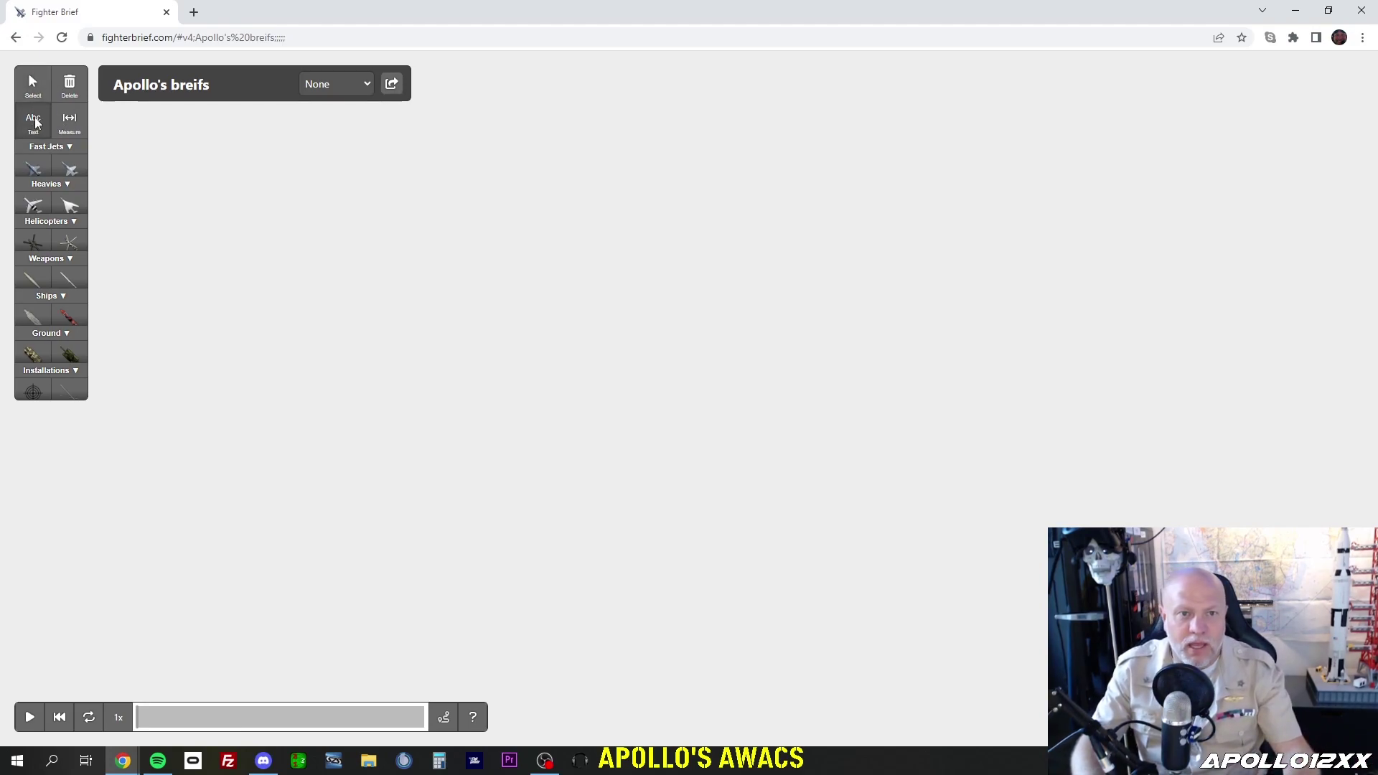
{"action": "left_click", "coordinate": [314, 257]}
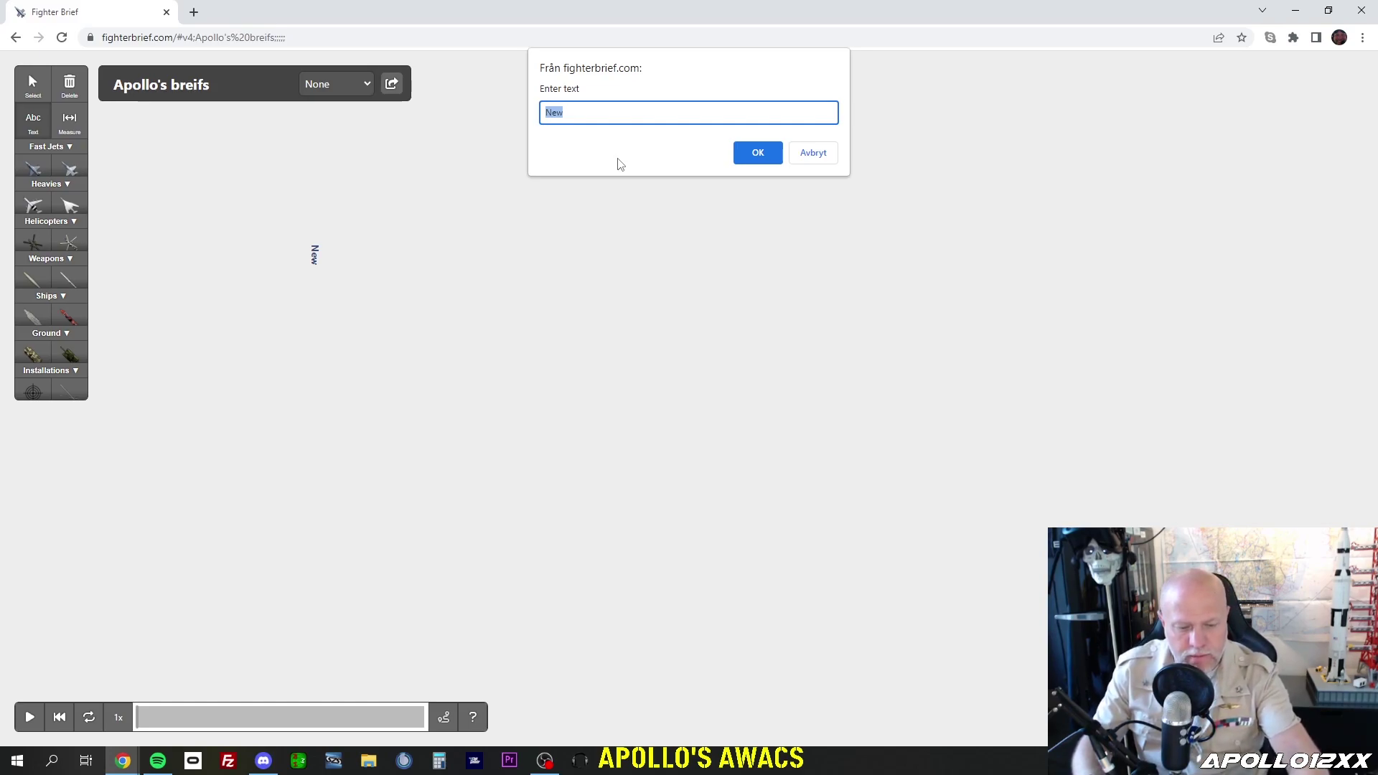
{"action": "type", "text": "Hello puppy"}
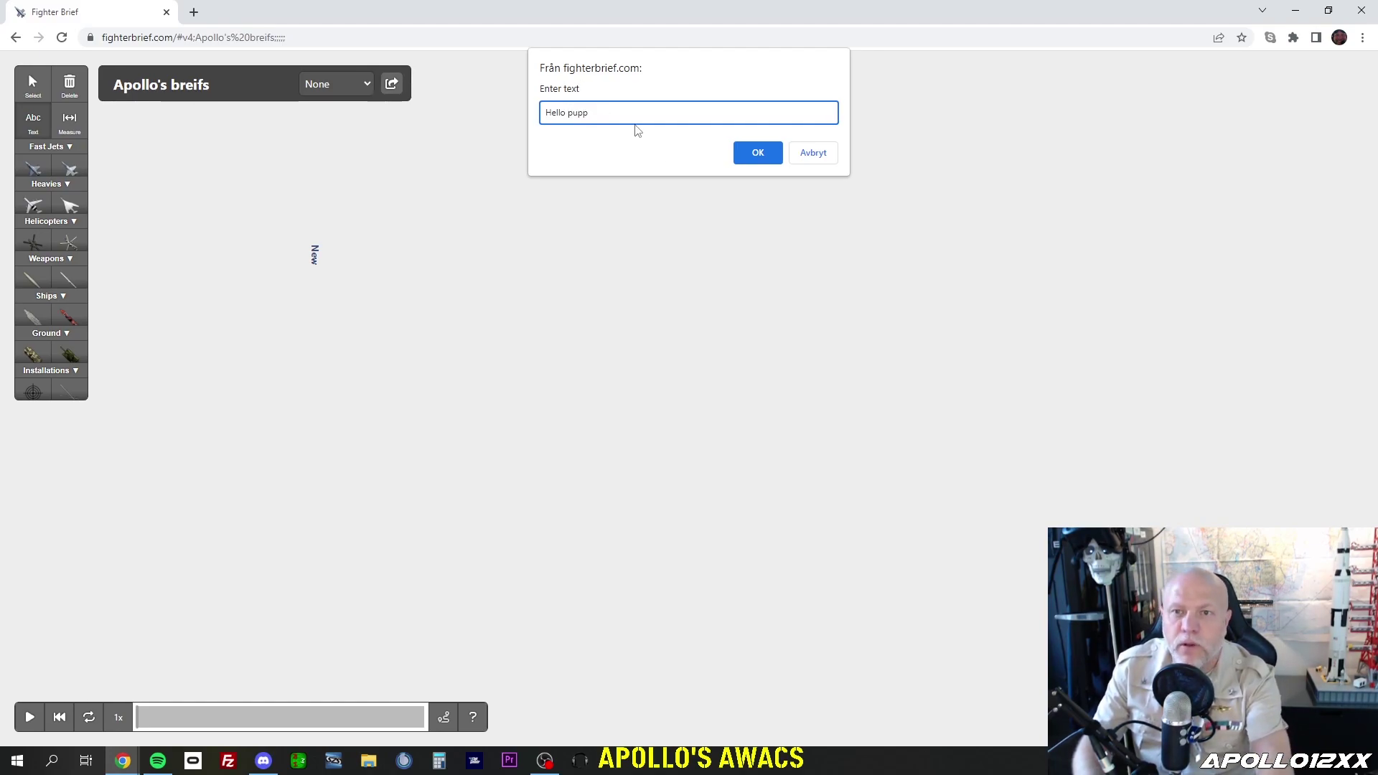
{"action": "left_click", "coordinate": [760, 155]}
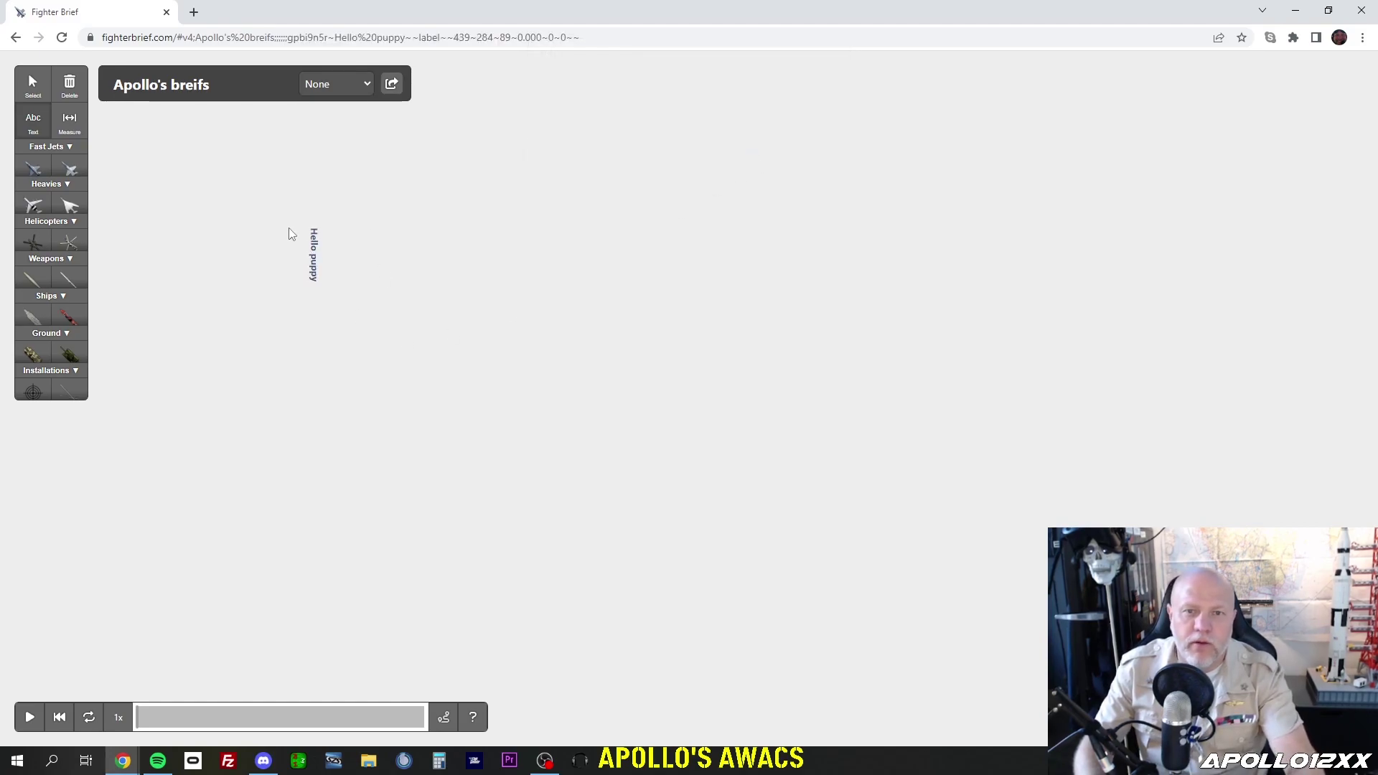
- Draw a nearly horizontal measurement line about 53 NM long below the text label and caption it "FEBA"
{"action": "left_click", "coordinate": [66, 123]}
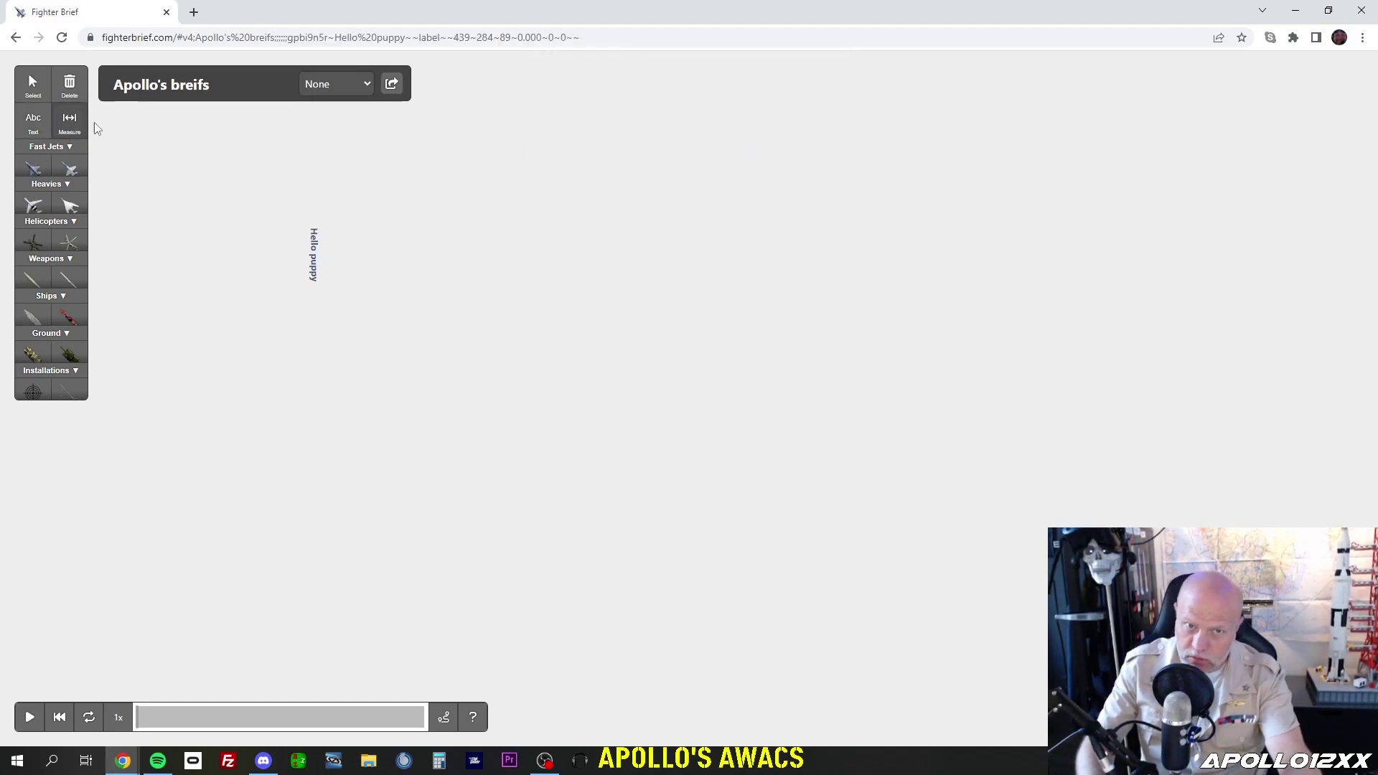
{"action": "left_click_drag", "start_coordinate": [137, 342], "coordinate": [447, 333]}
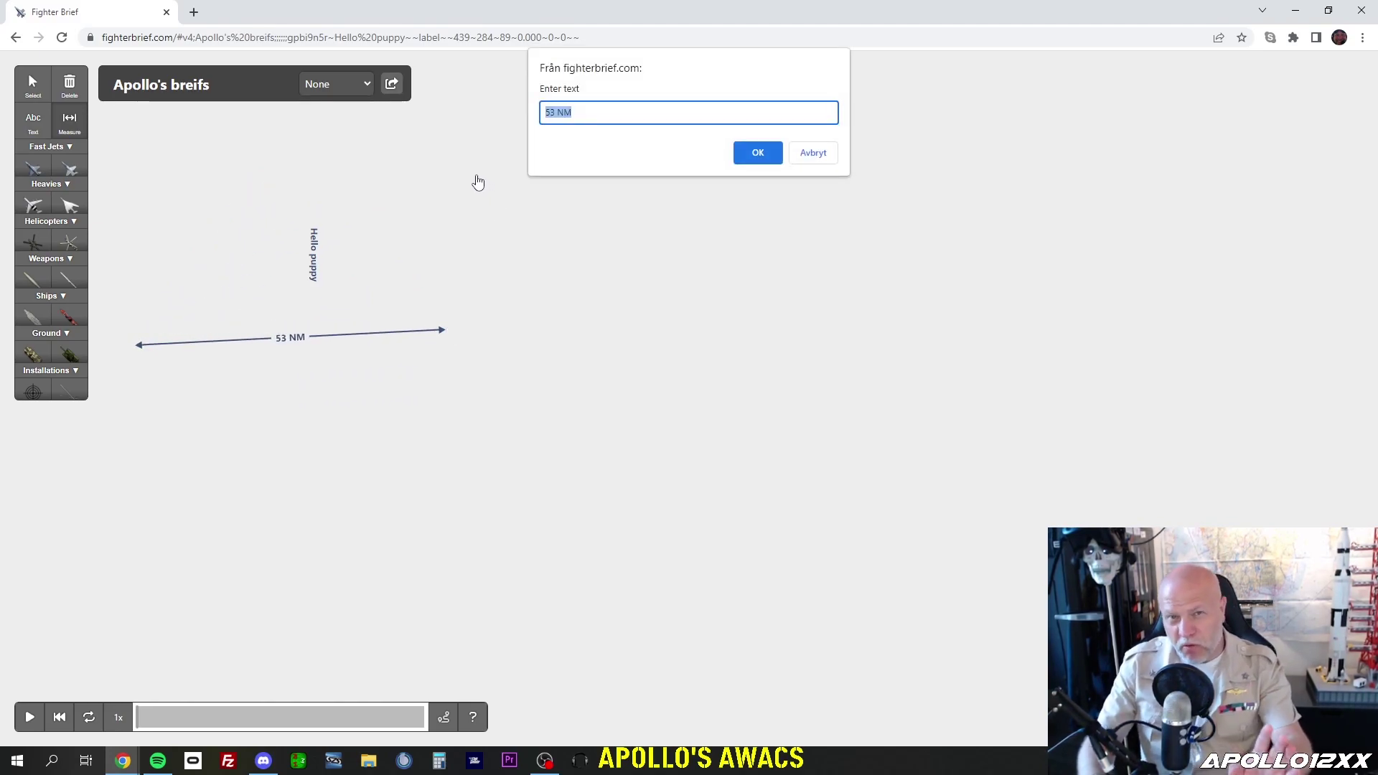
{"action": "type", "text": "FEBA"}
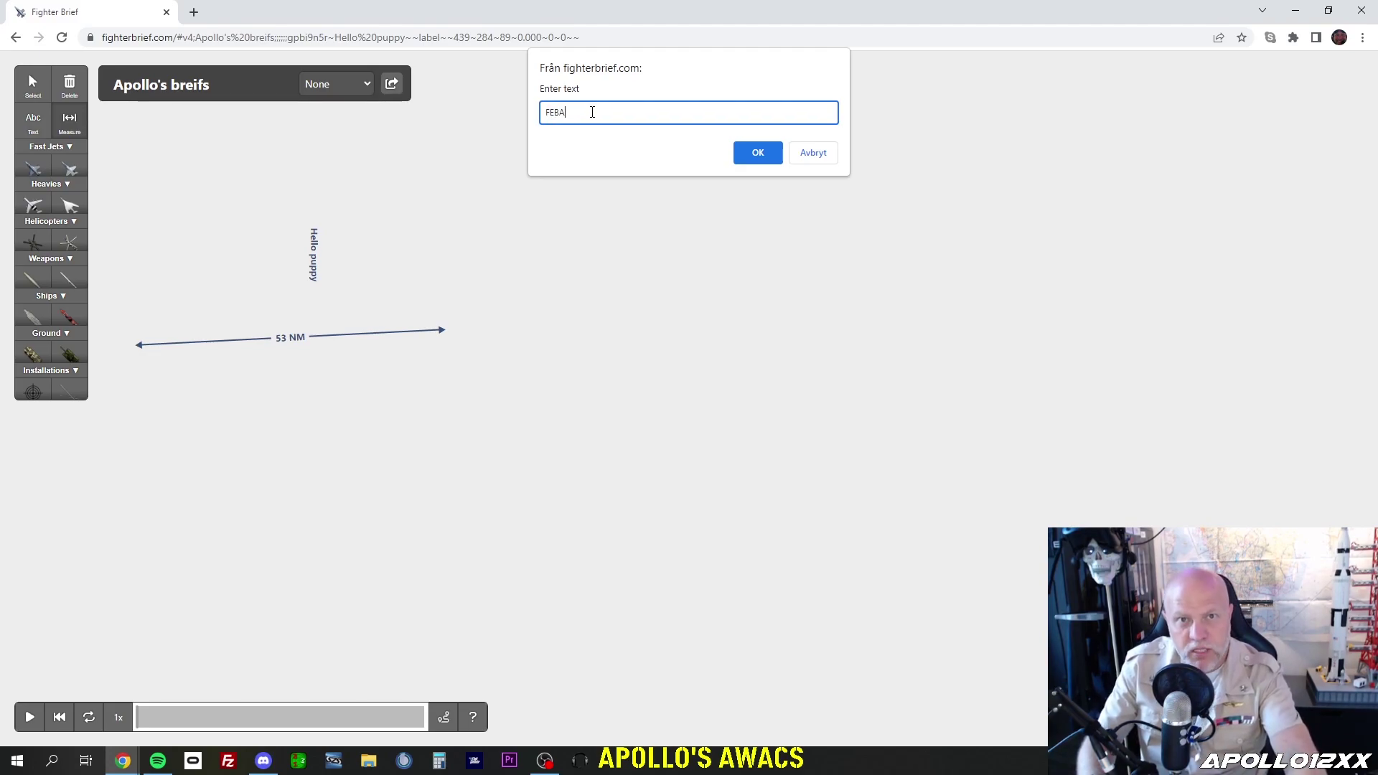
{"action": "left_click", "coordinate": [751, 161]}
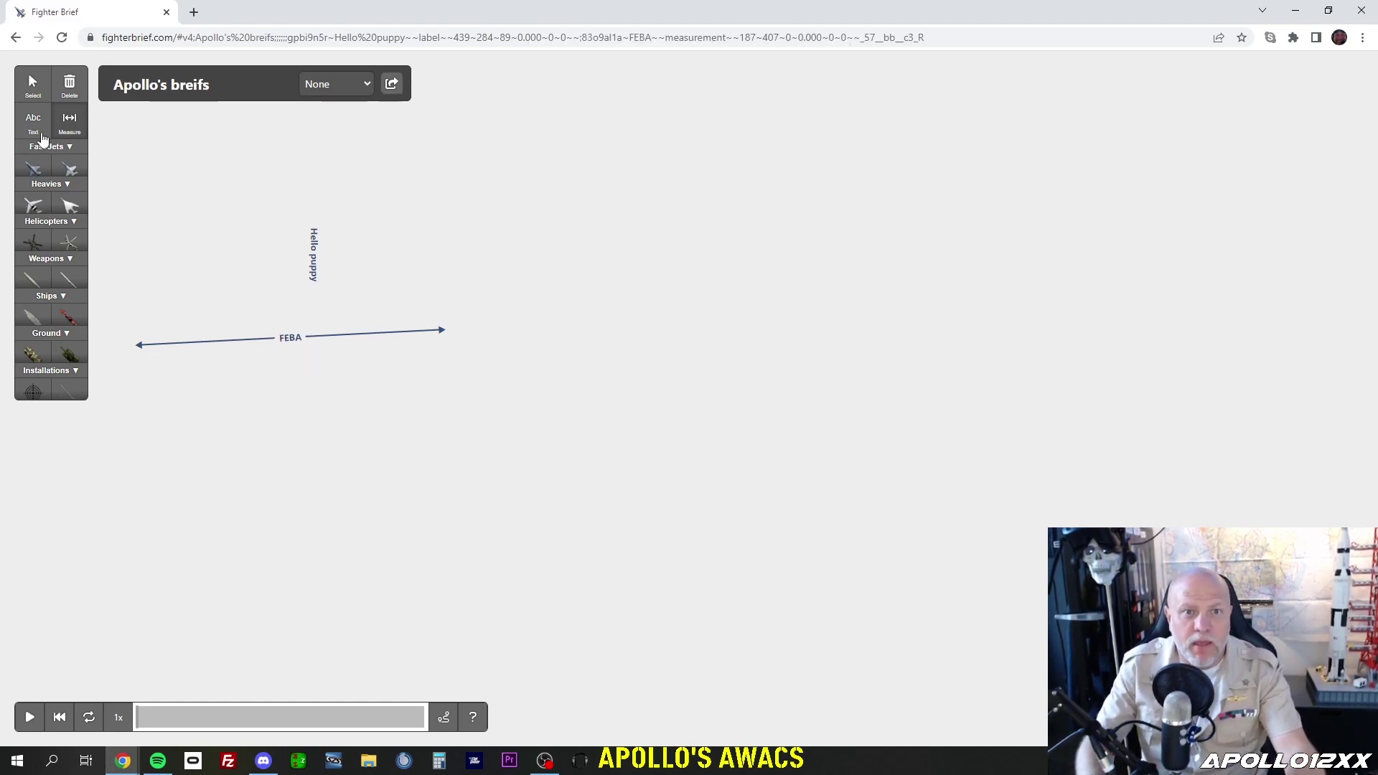
- Append the SE and RU country codes to the "Hello puppy" label's name, and remove both again
{"action": "left_click", "coordinate": [32, 85]}
{"action": "left_click", "coordinate": [315, 247]}
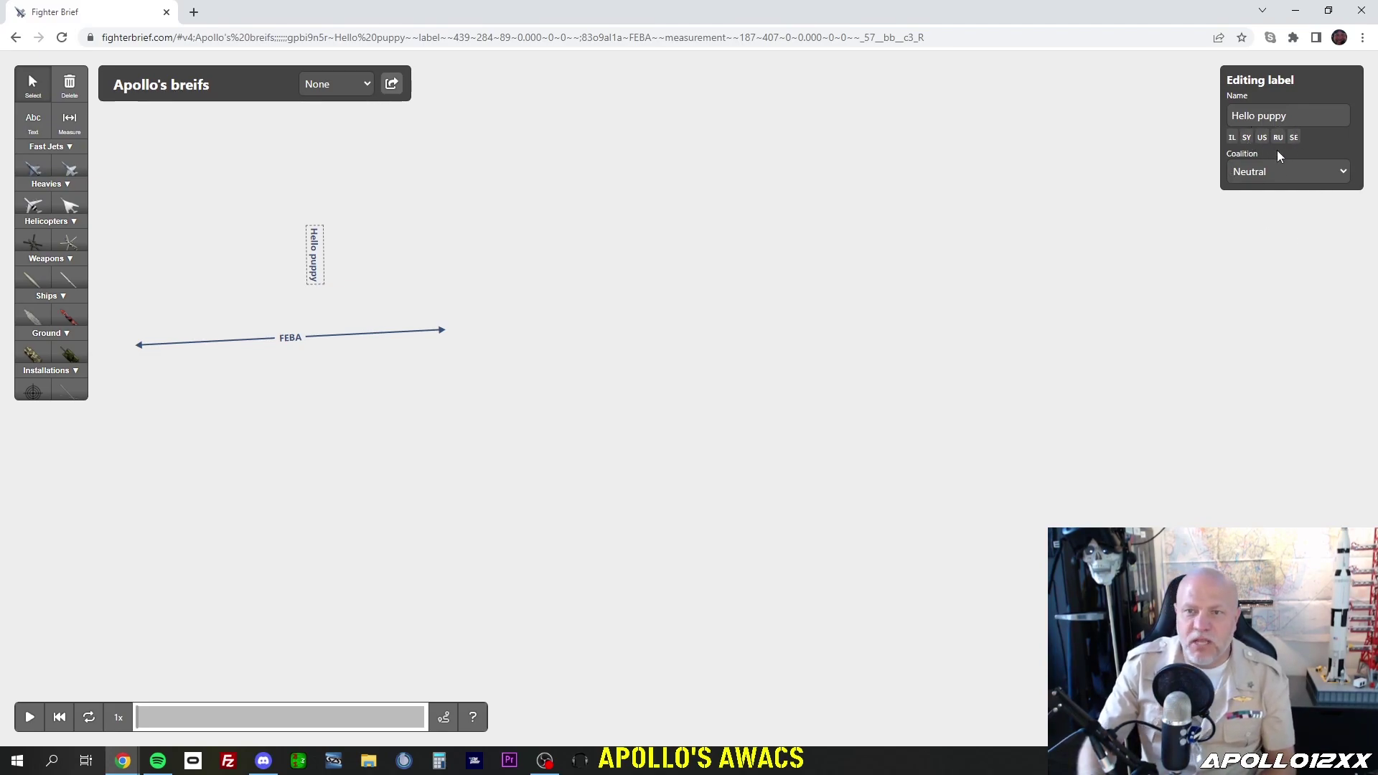
{"action": "left_click", "coordinate": [1292, 139]}
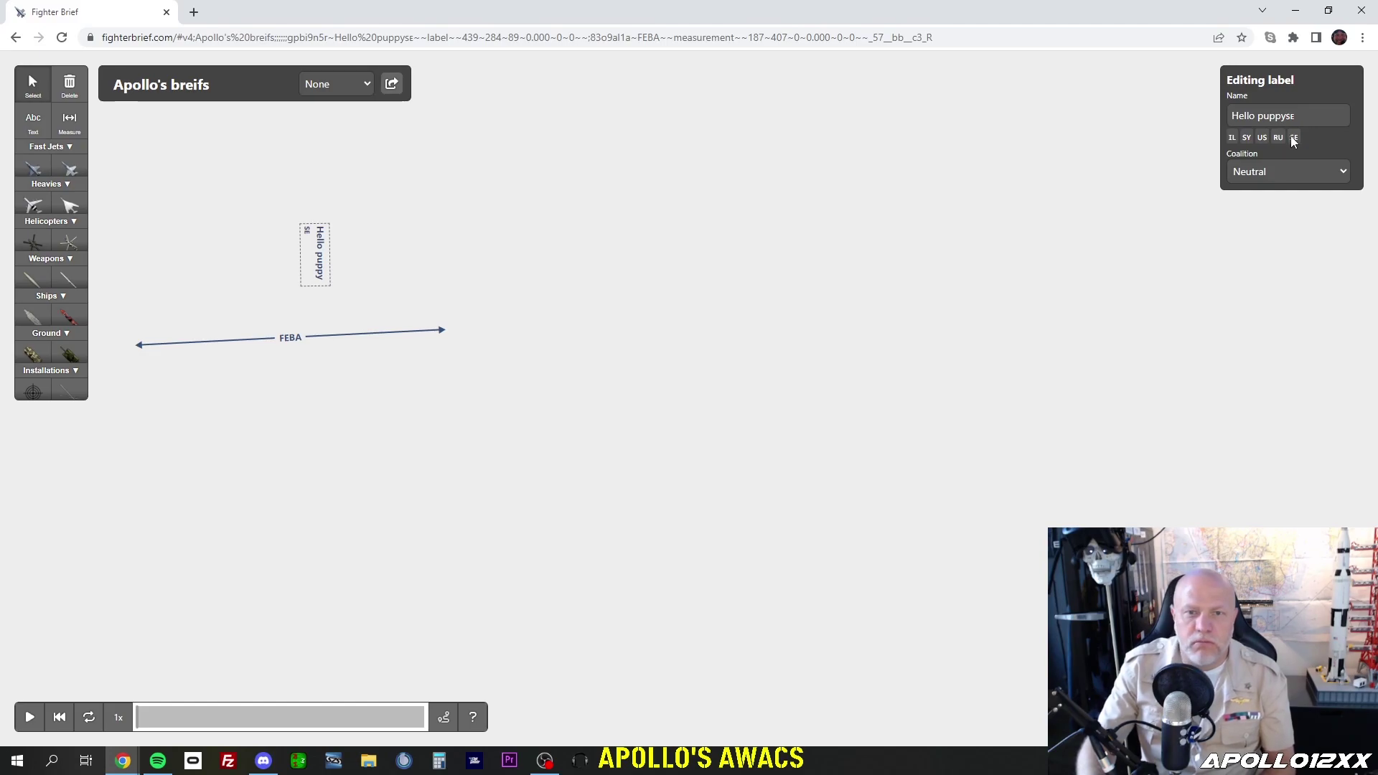
{"action": "left_click", "coordinate": [1281, 139]}
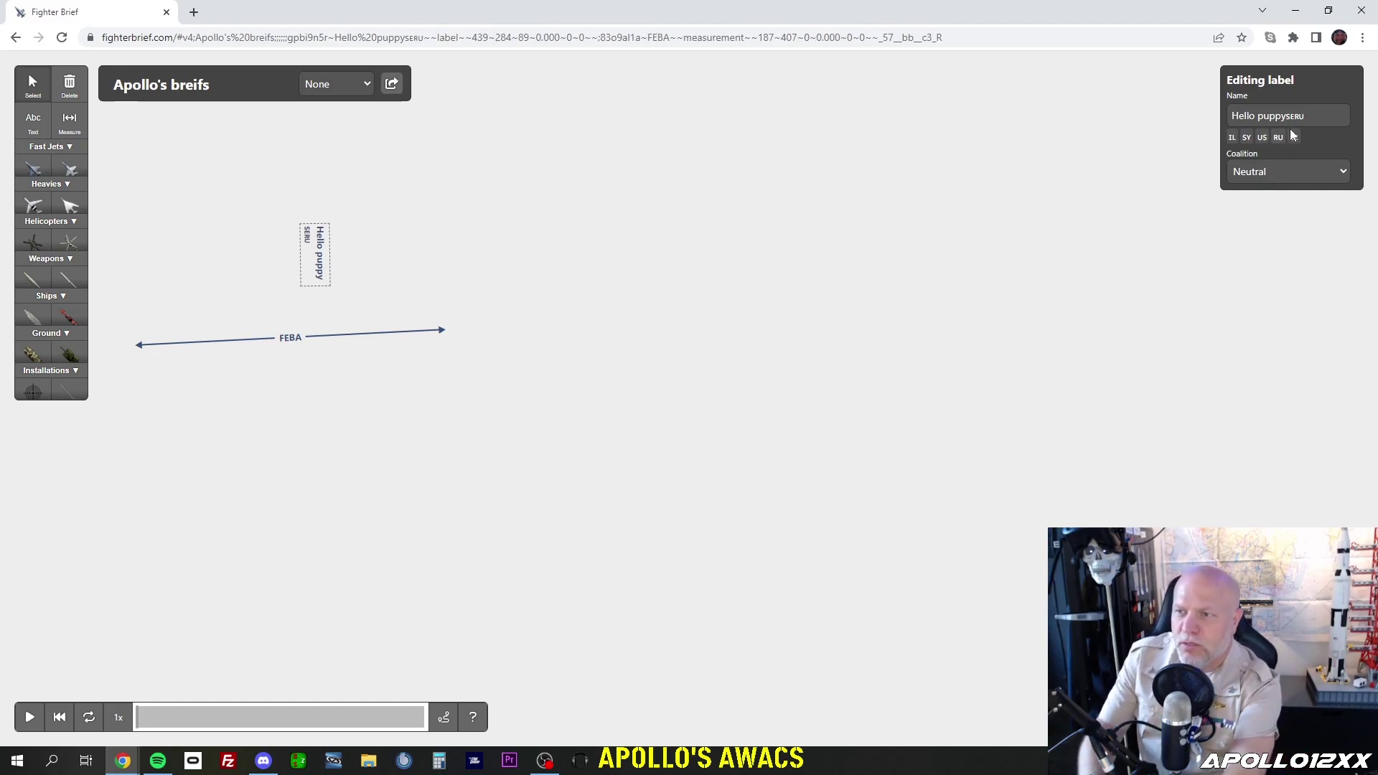
{"action": "key", "text": "BackSpace"}
{"action": "key", "text": "BackSpace"}
{"action": "key", "text": "BackSpace"}
{"action": "key", "text": "BackSpace"}
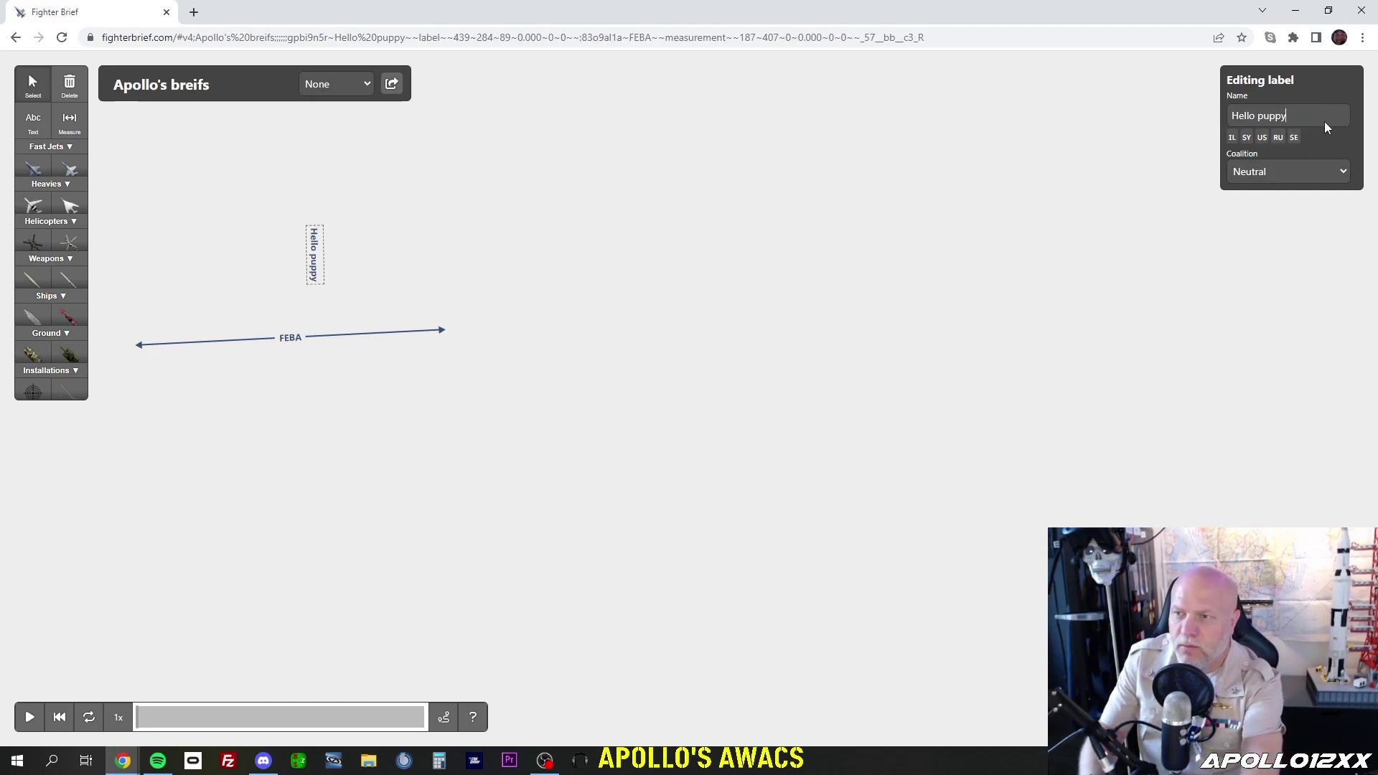
- Switch the "Hello puppy" label's coalition to Blue, to Red and back to Blue
{"action": "left_click", "coordinate": [1291, 174]}
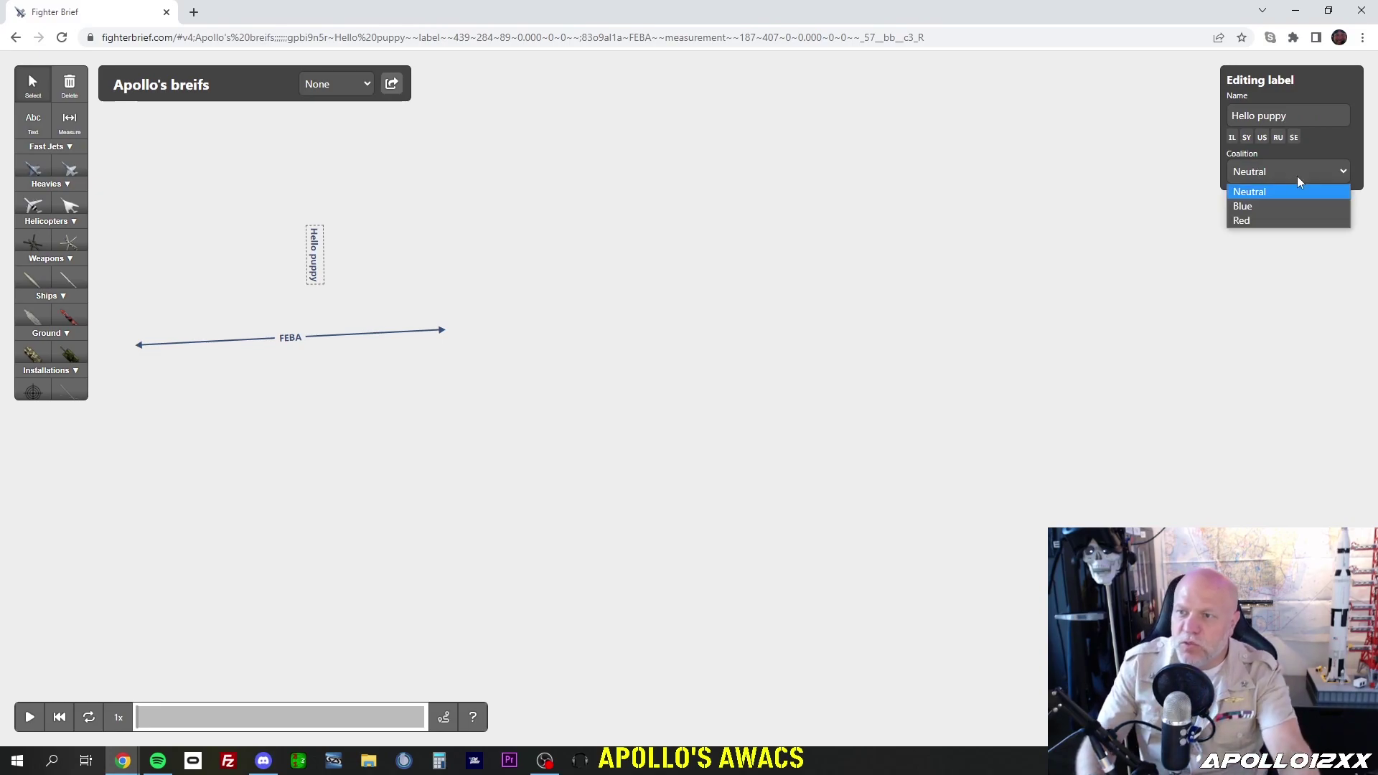
{"action": "left_click", "coordinate": [1289, 207]}
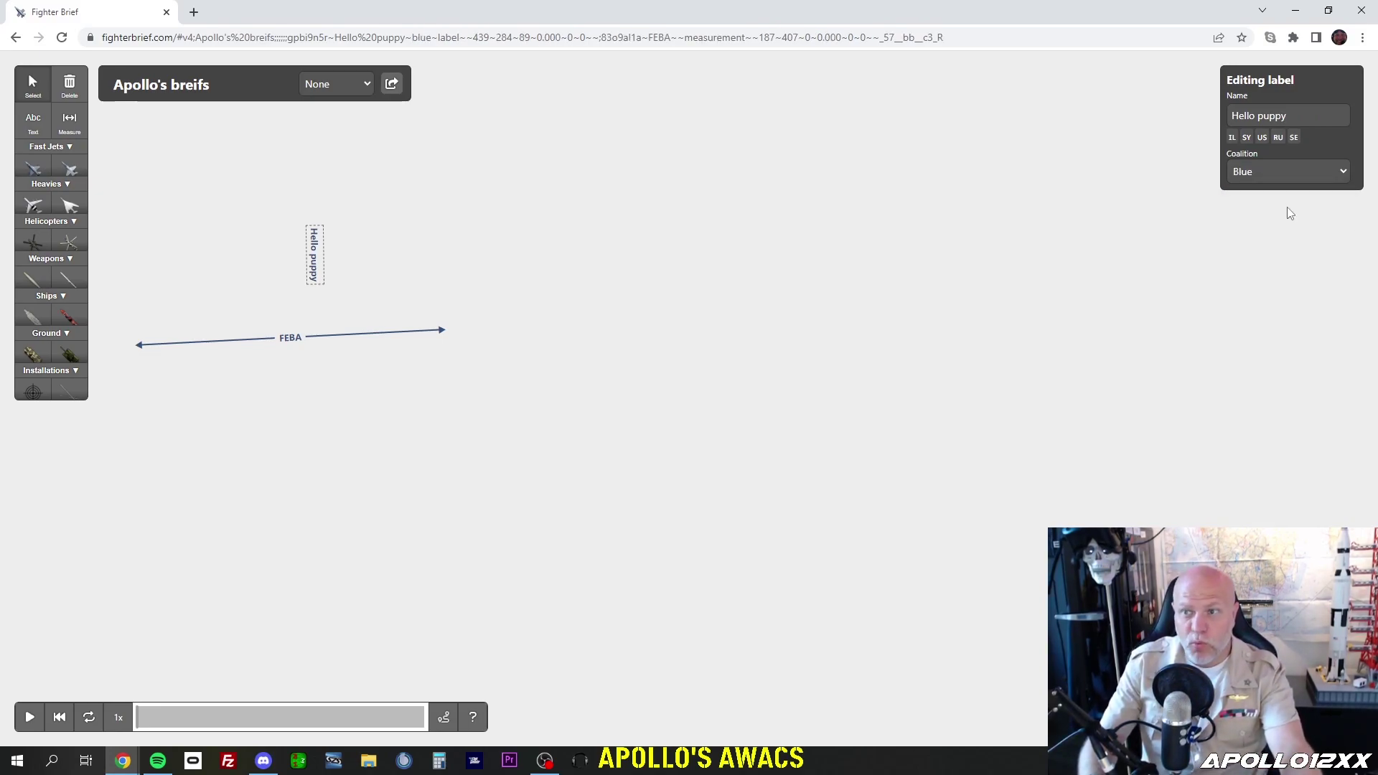
{"action": "left_click", "coordinate": [1285, 177]}
{"action": "left_click", "coordinate": [1287, 222]}
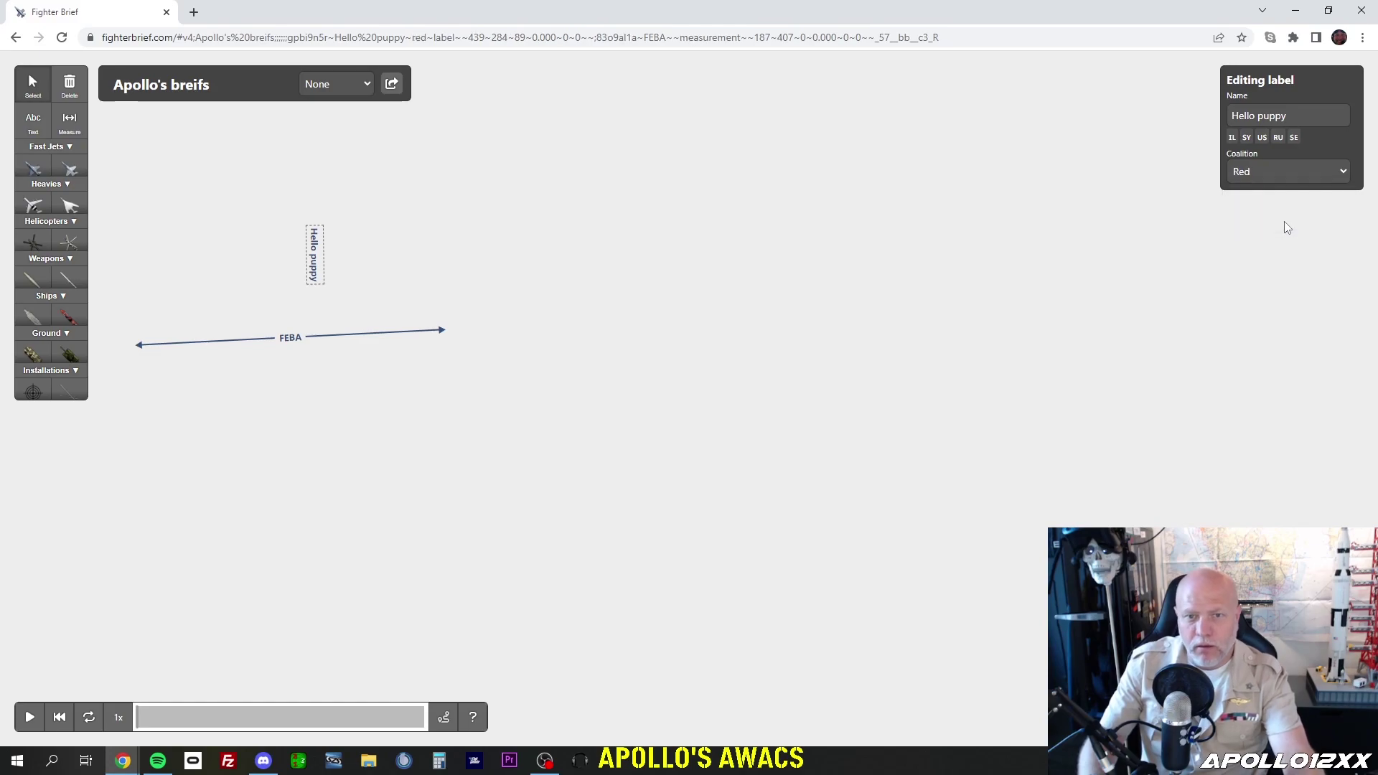
{"action": "left_click", "coordinate": [1285, 179]}
{"action": "left_click", "coordinate": [1283, 205]}
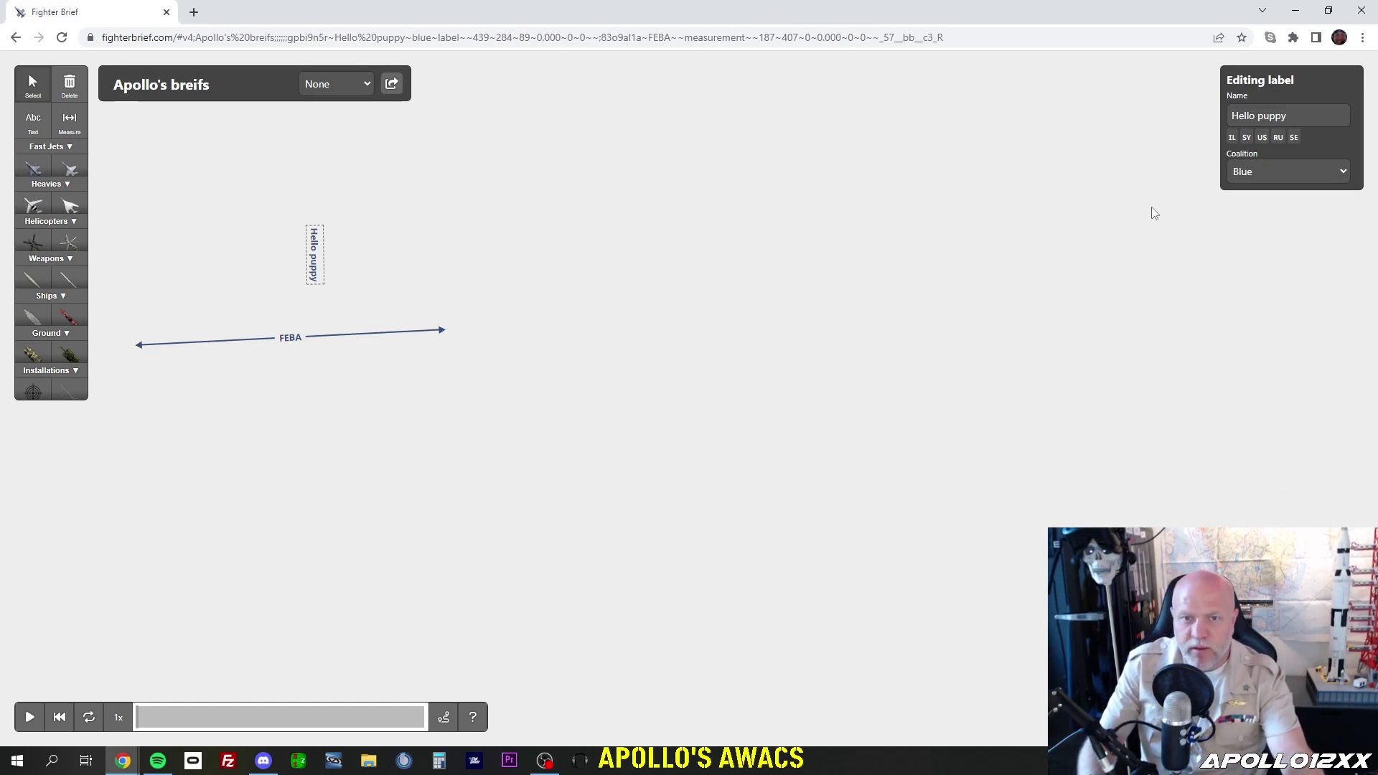
- Delete the "Hello puppy" label from the canvas
{"action": "left_click", "coordinate": [379, 268]}
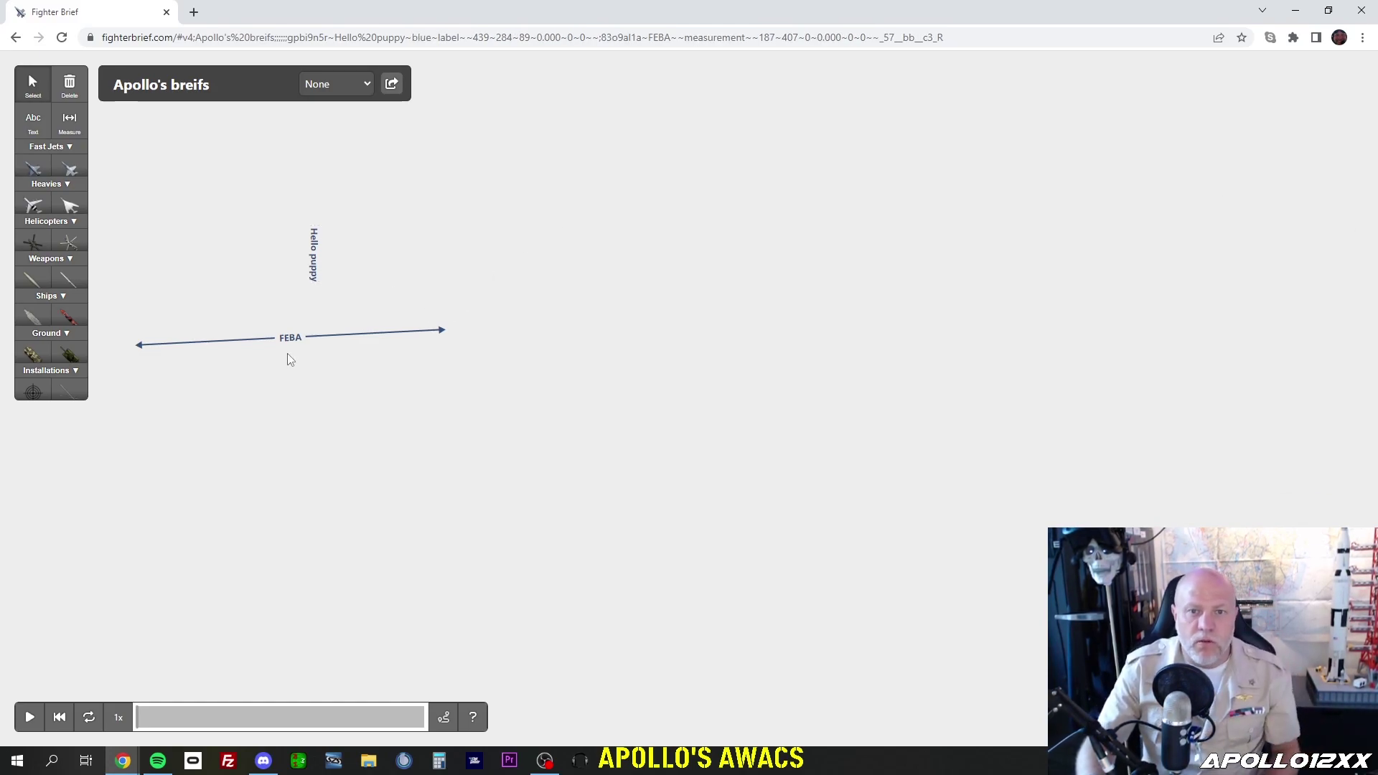
{"action": "left_click", "coordinate": [78, 81]}
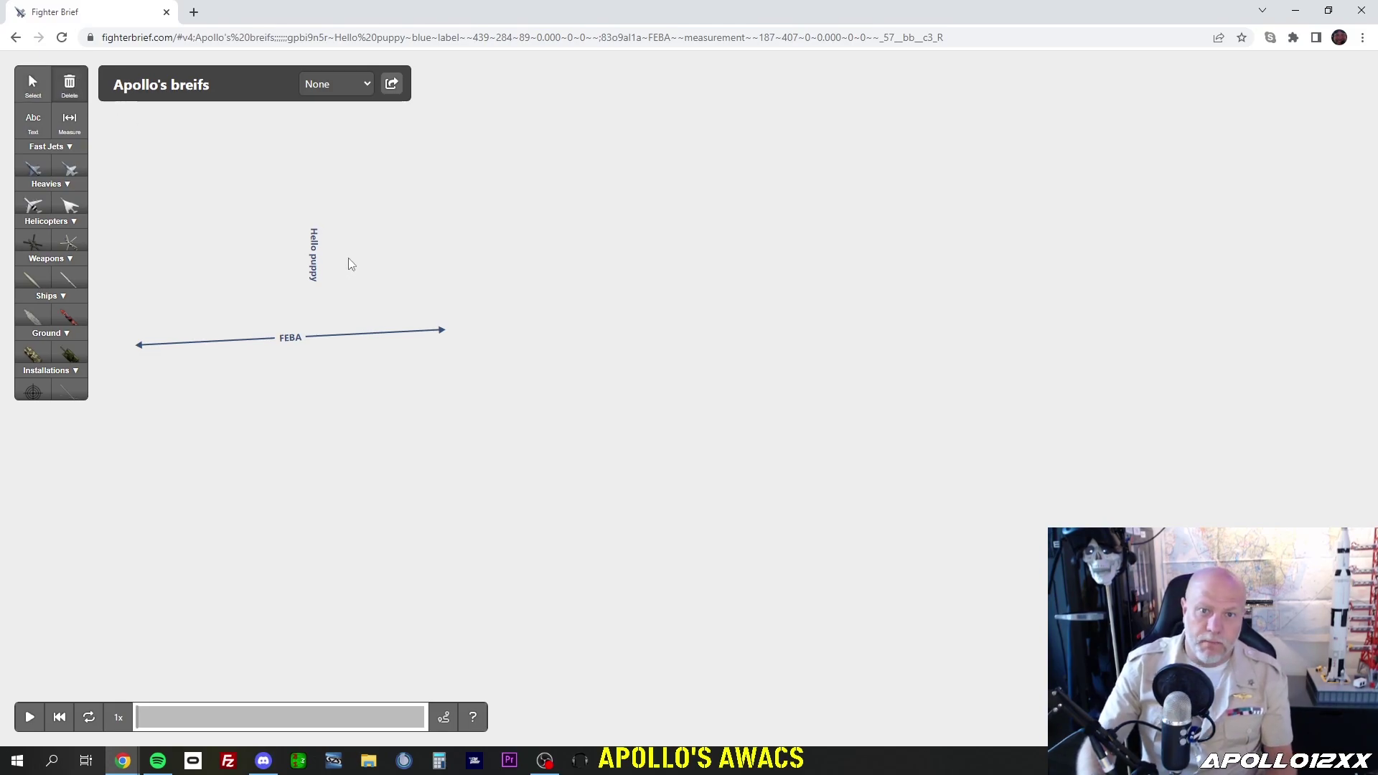
{"action": "left_click", "coordinate": [315, 263]}
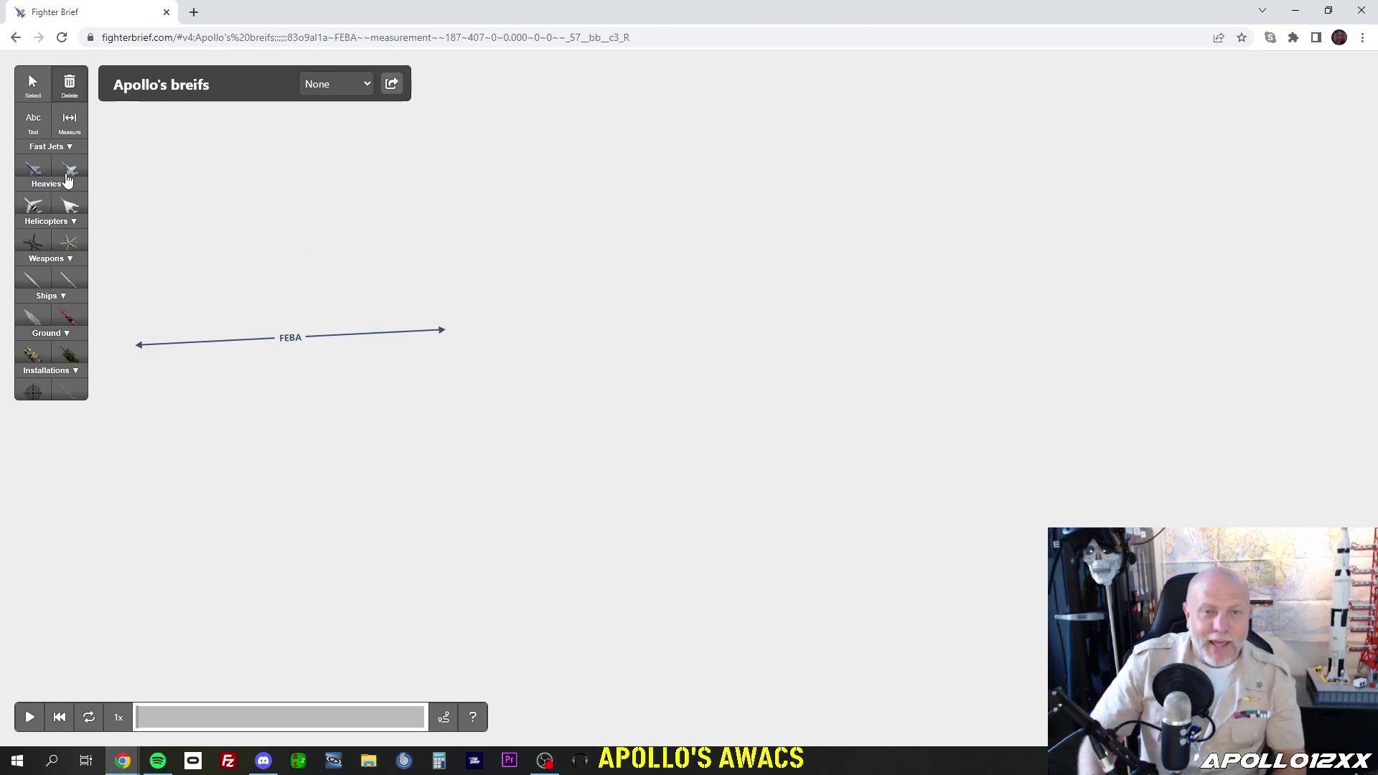
- Place a Fishbed, a Thunder and a Gripen fast jet on the canvas above the FEBA line
{"action": "left_click", "coordinate": [69, 166]}
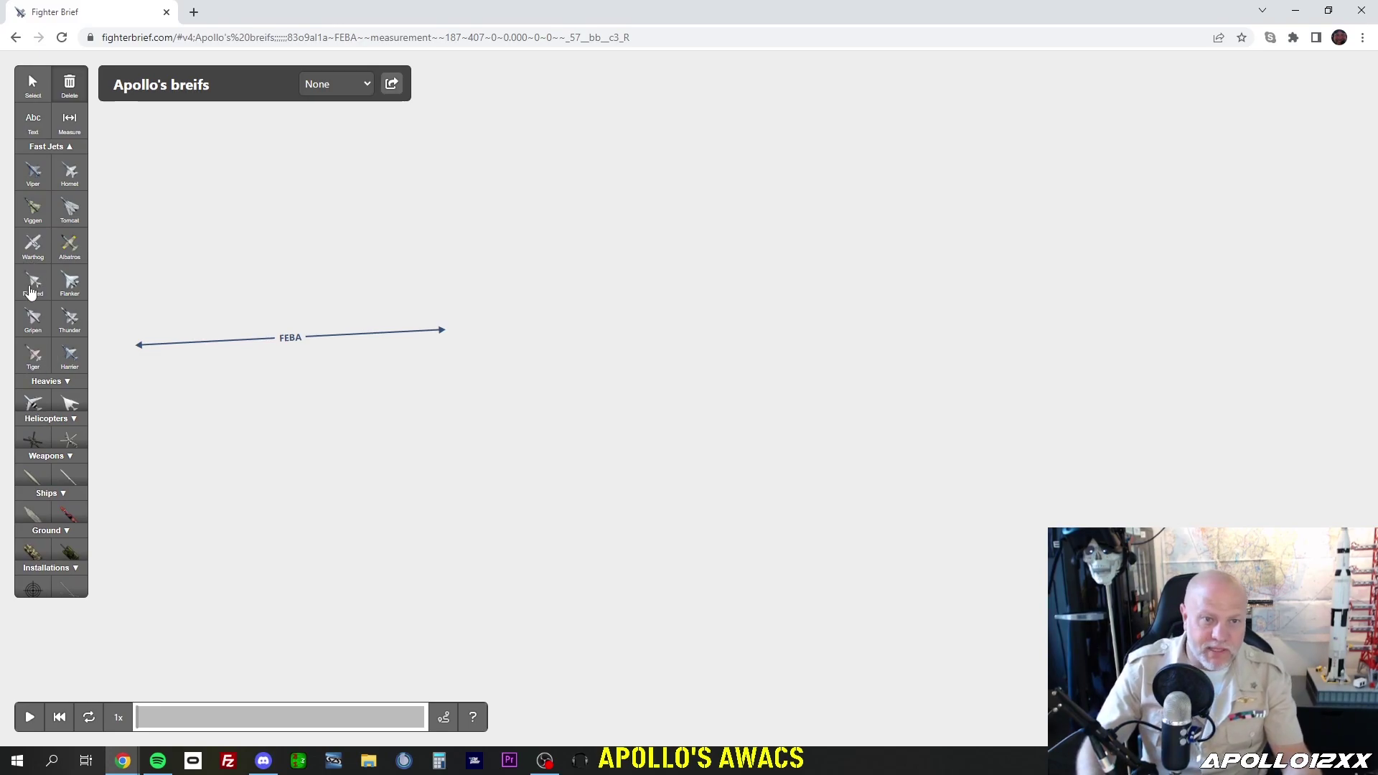
{"action": "left_click", "coordinate": [33, 284]}
{"action": "left_click", "coordinate": [257, 234]}
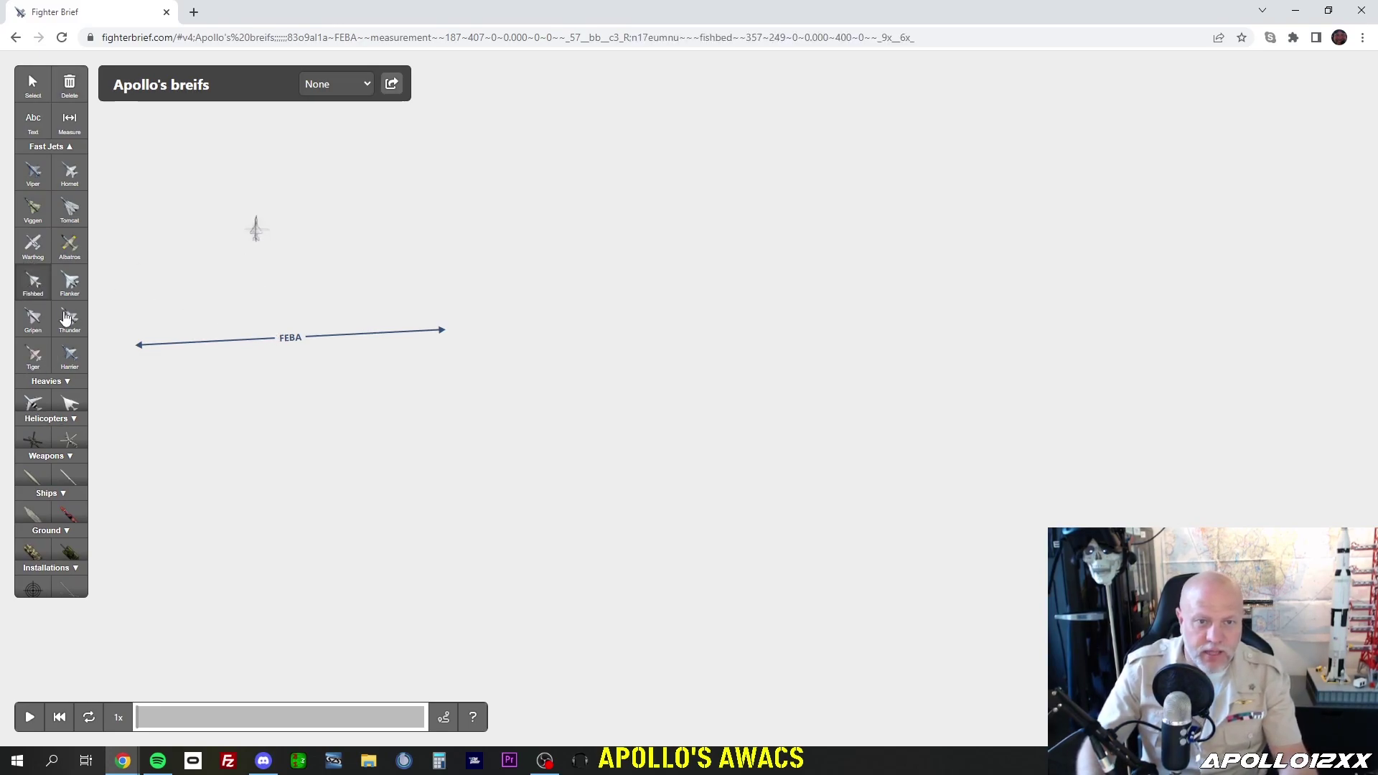
{"action": "left_click", "coordinate": [69, 320]}
{"action": "left_click", "coordinate": [323, 283]}
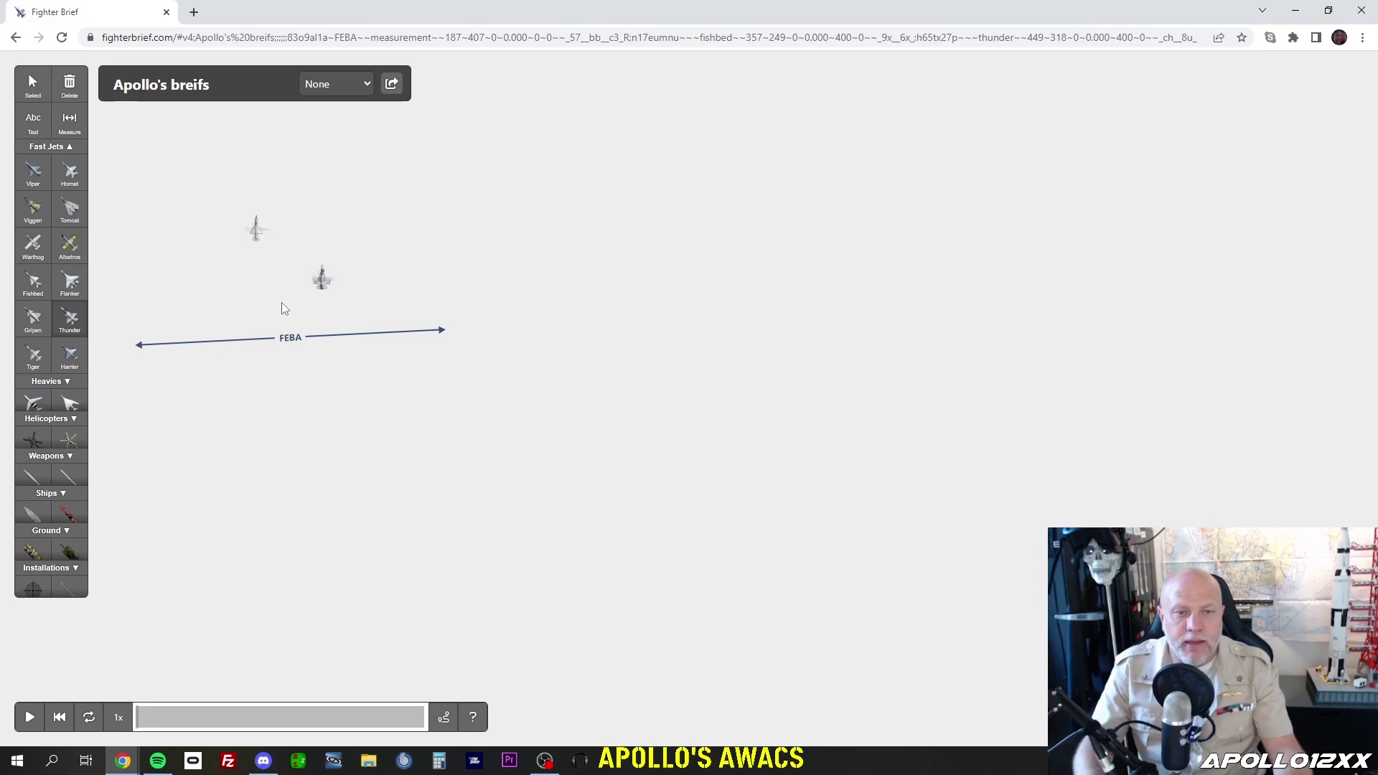
{"action": "left_click", "coordinate": [33, 319]}
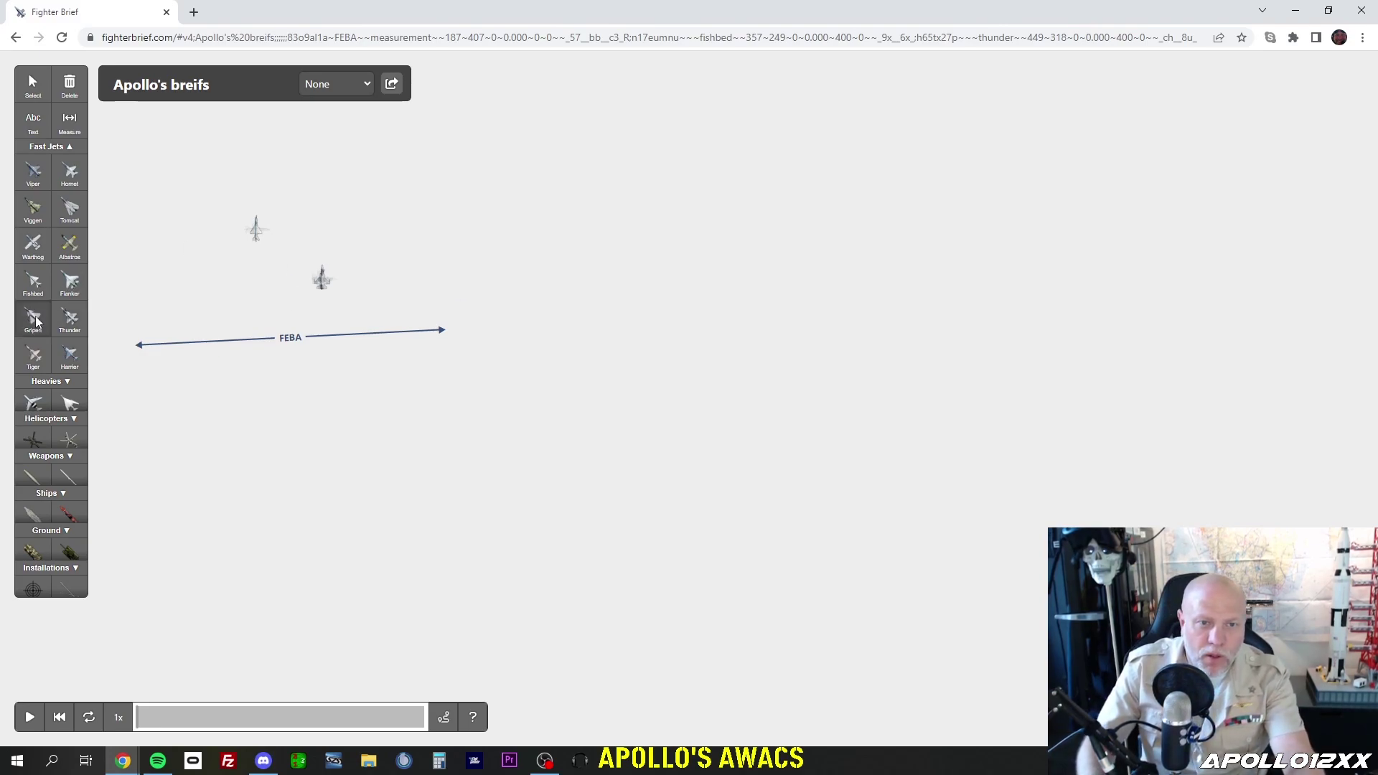
{"action": "left_click", "coordinate": [327, 191]}
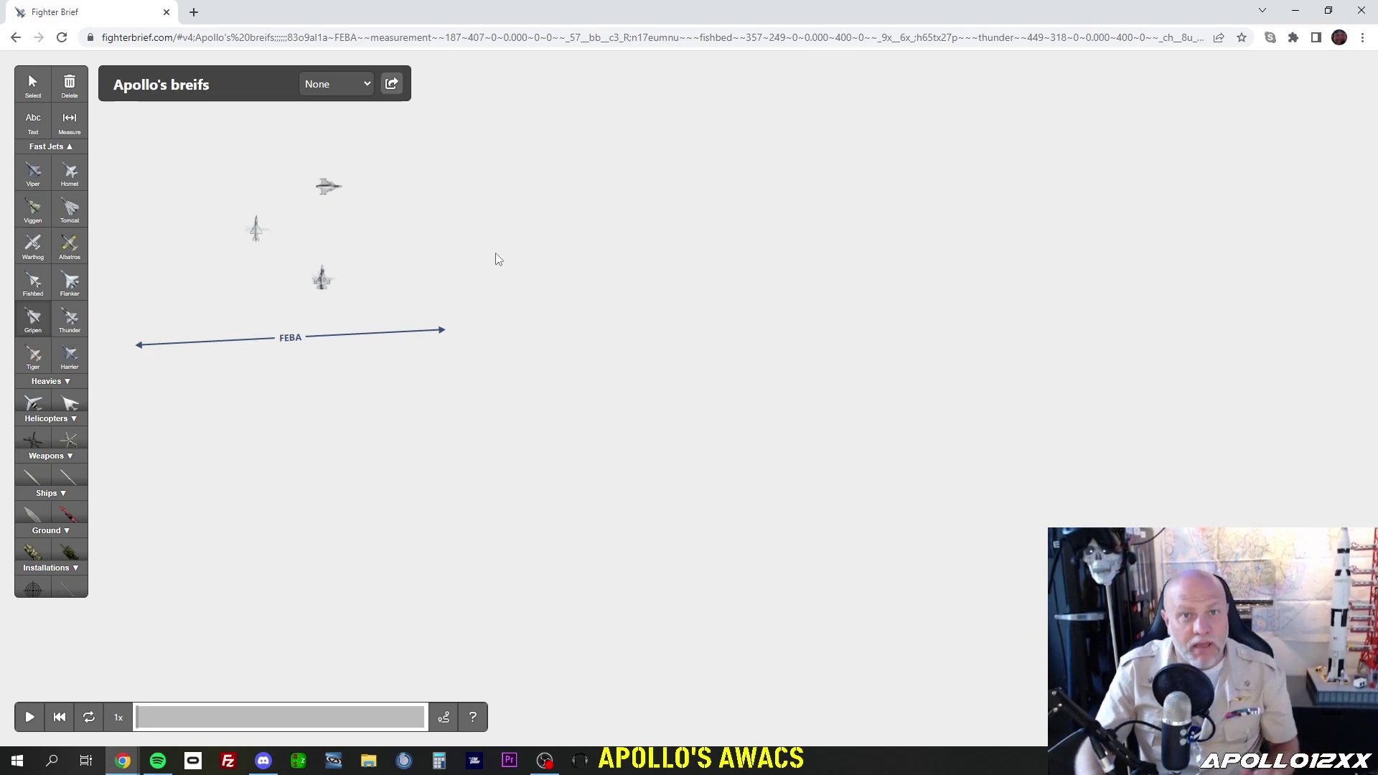
- Place an Awacs from the heavies on the canvas, beside the fast jets above the FEBA line
{"action": "left_click", "coordinate": [43, 381]}
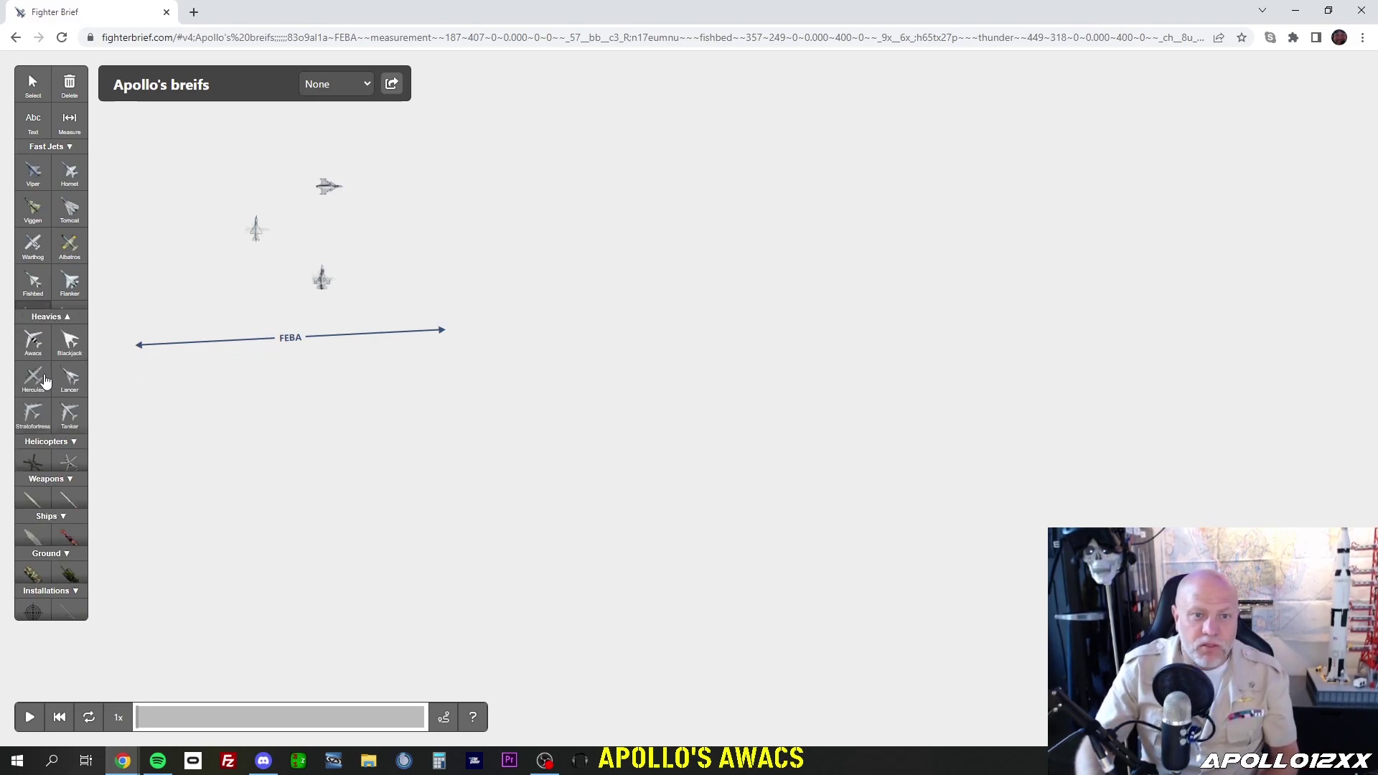
{"action": "left_click", "coordinate": [33, 211]}
{"action": "left_click", "coordinate": [194, 250]}
{"action": "scroll", "coordinate": [200, 262], "scroll_direction": "up", "scroll_amount": 1}
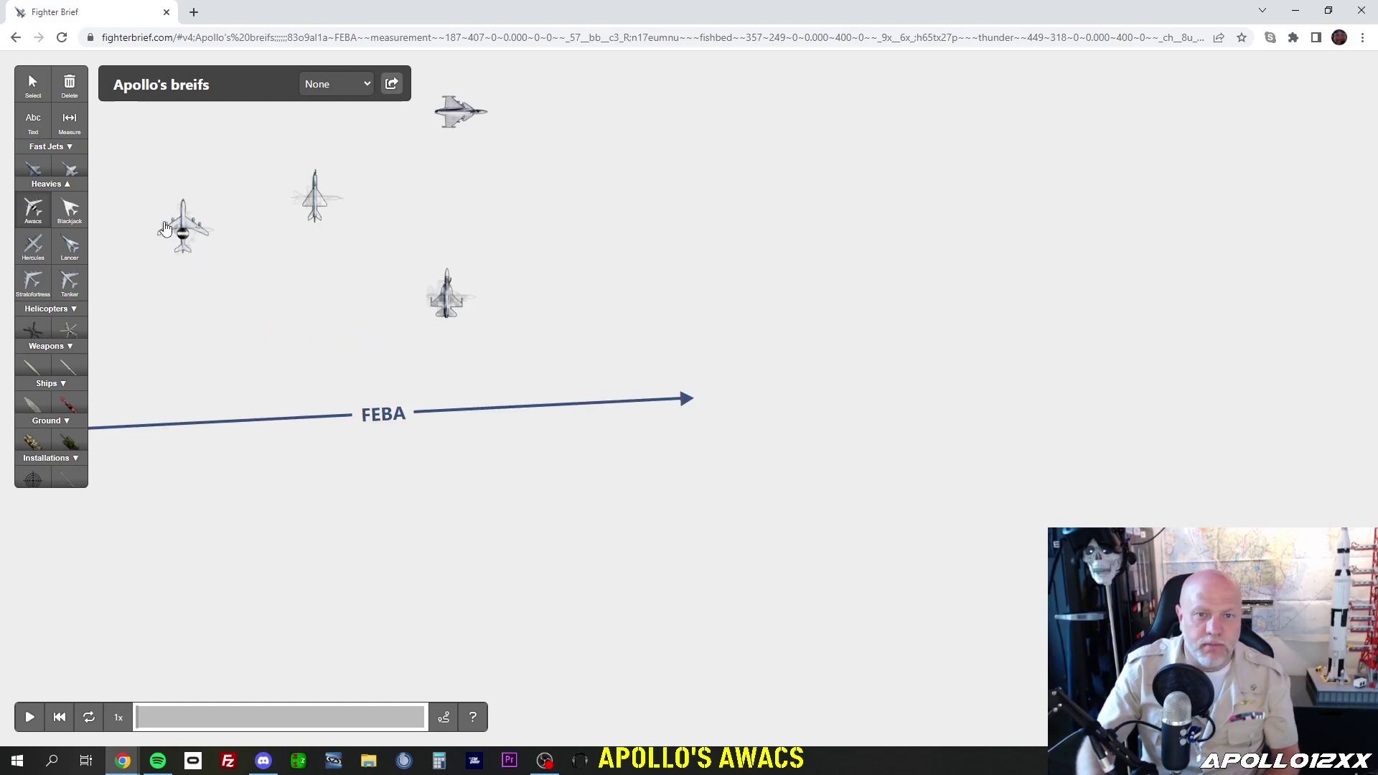
{"action": "scroll", "coordinate": [170, 230], "scroll_direction": "down", "scroll_amount": 1}
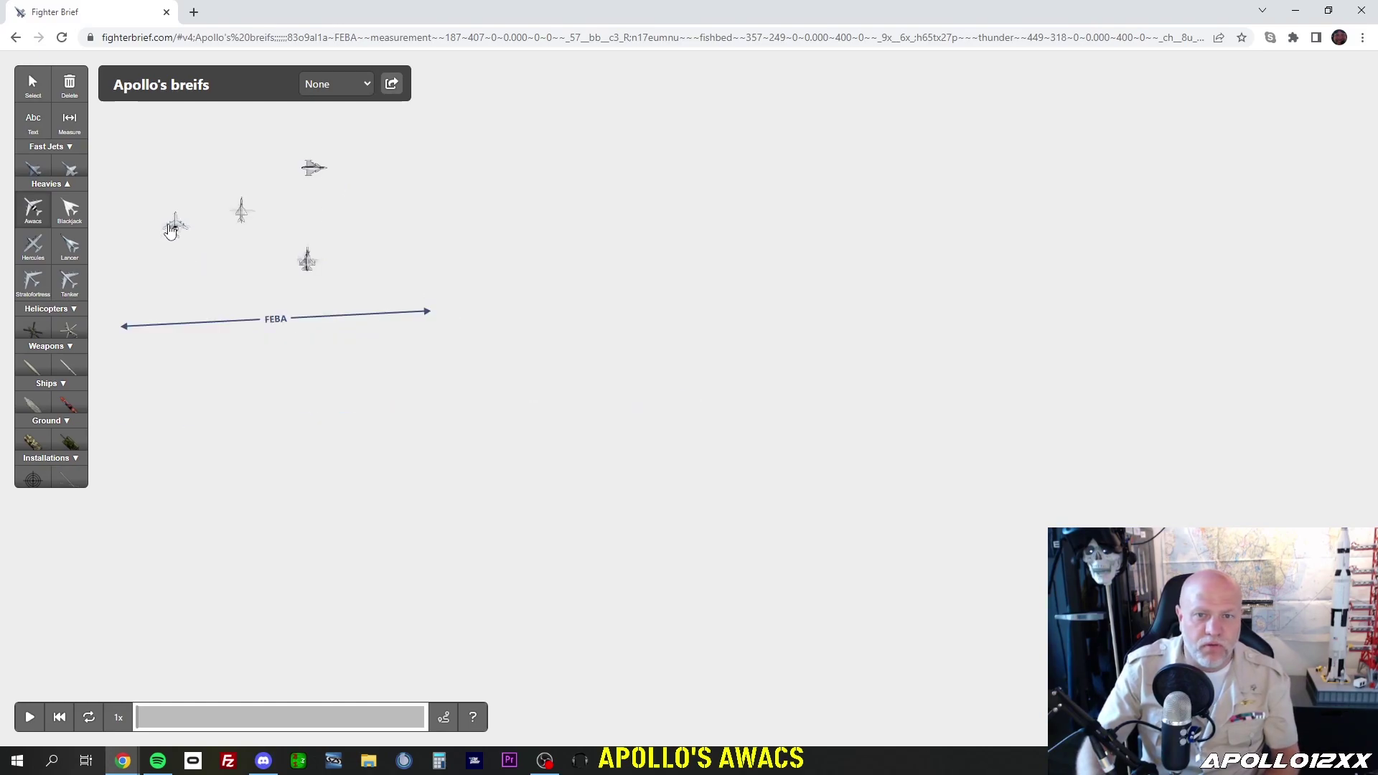
- Place an Mk82 weapon between the Awacs and the FEBA line
{"action": "left_click", "coordinate": [44, 310]}
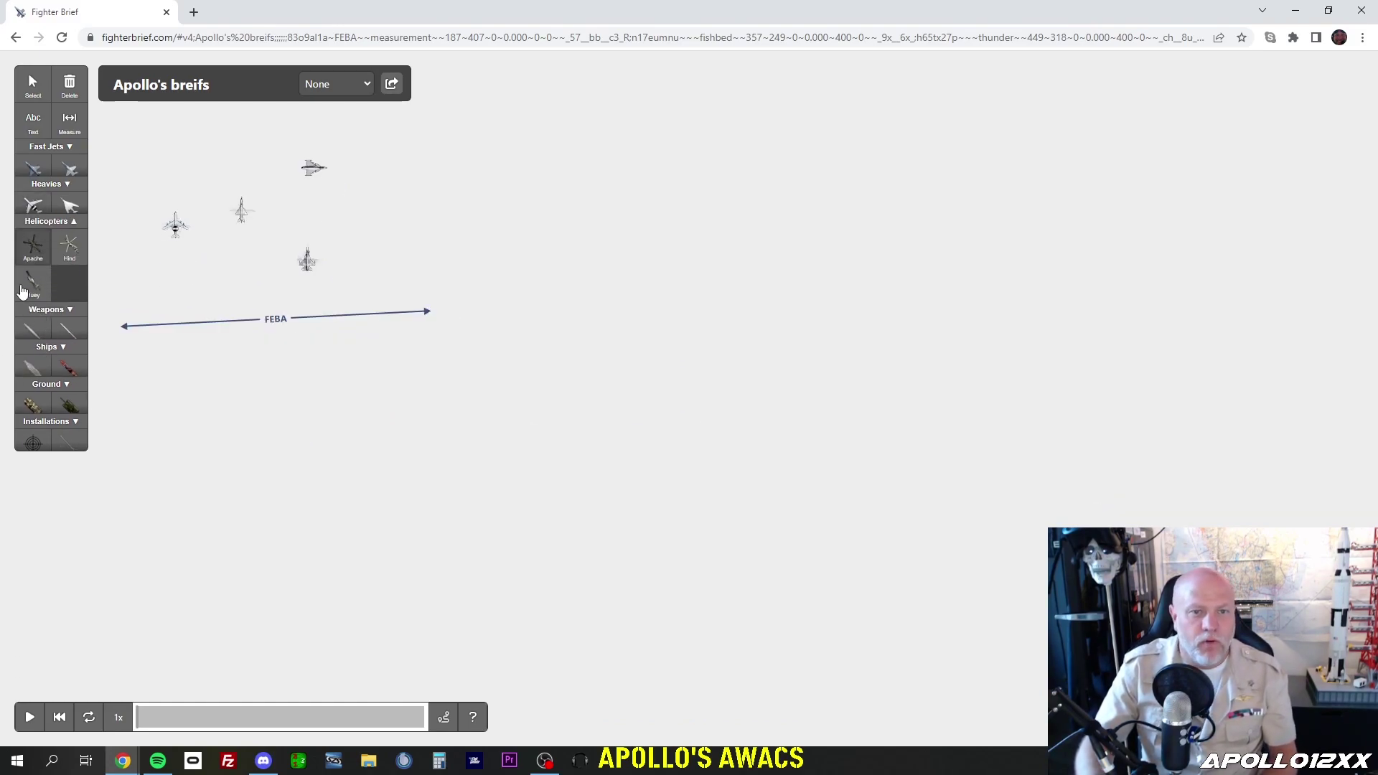
{"action": "left_click", "coordinate": [44, 310]}
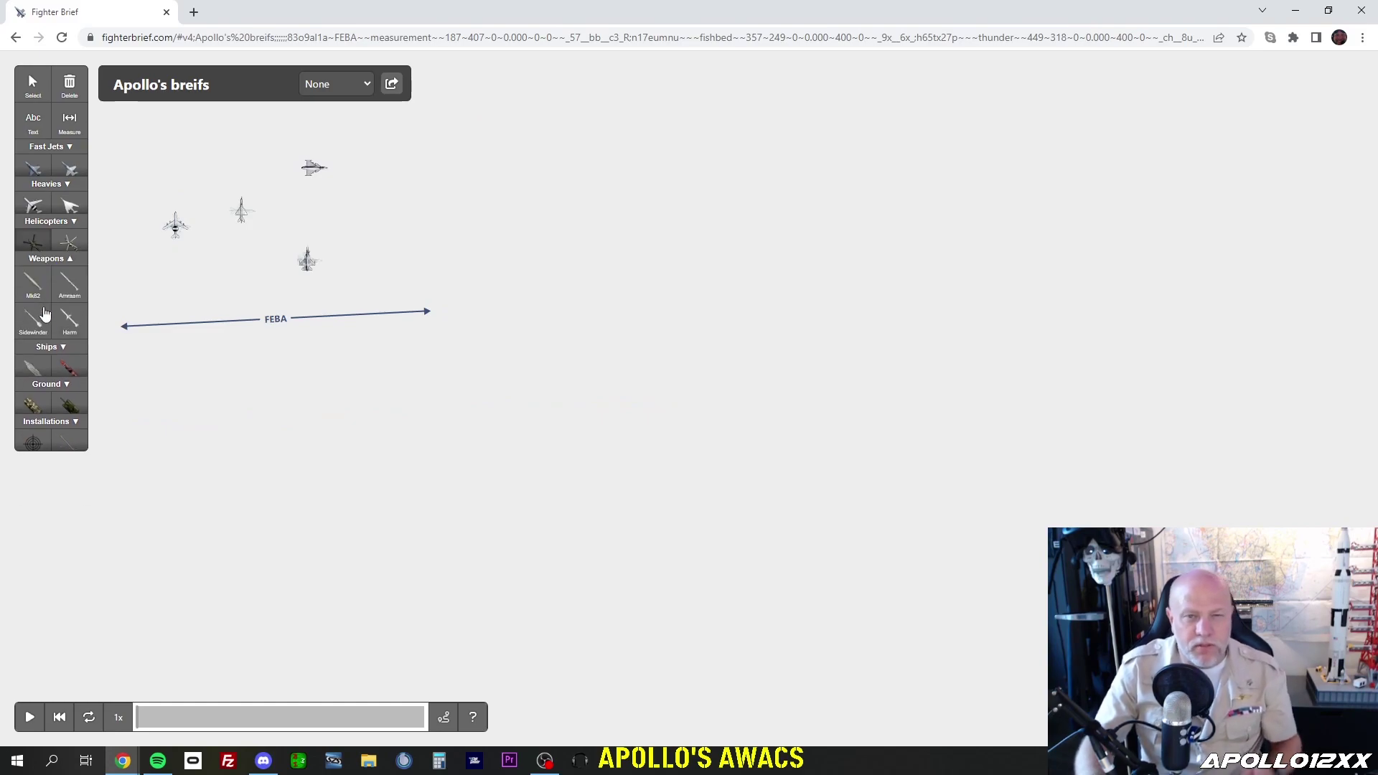
{"action": "left_click", "coordinate": [28, 287]}
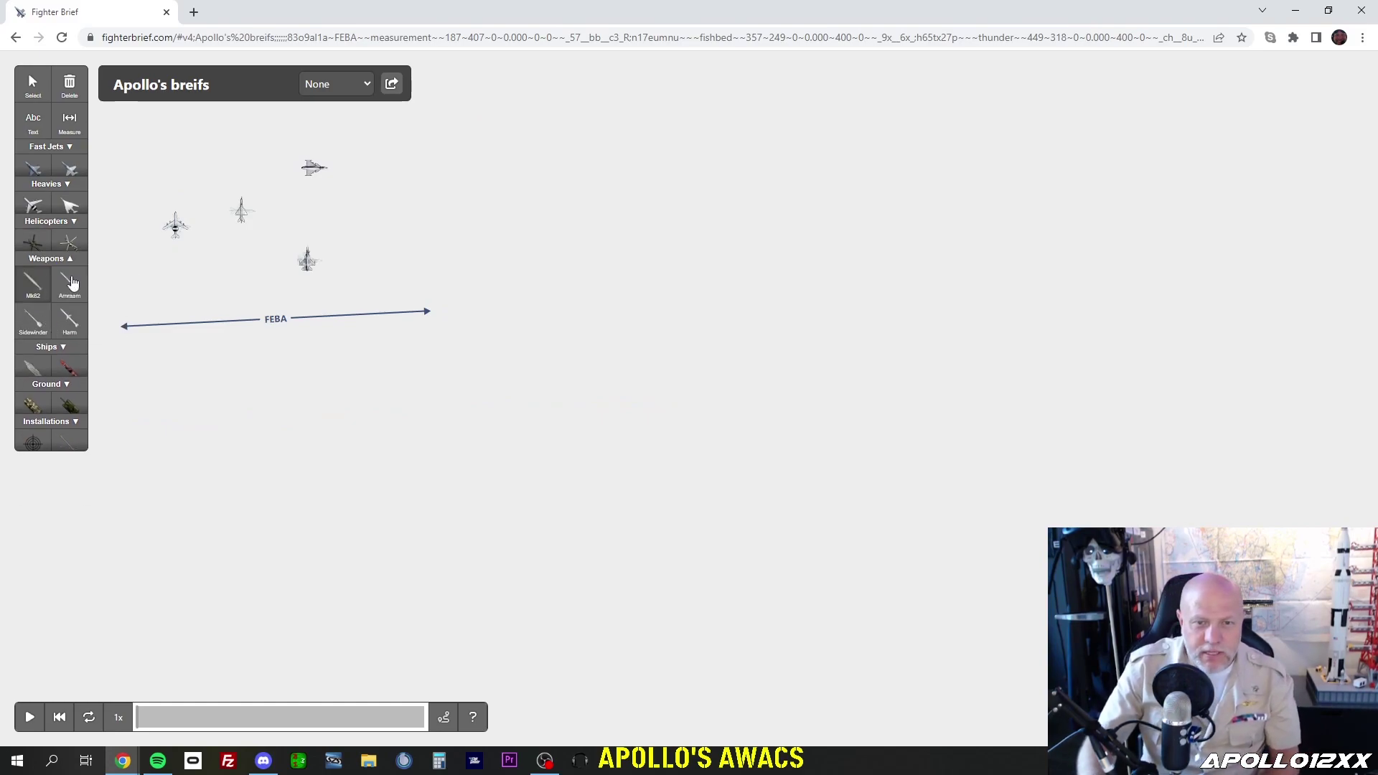
{"action": "left_click", "coordinate": [172, 283]}
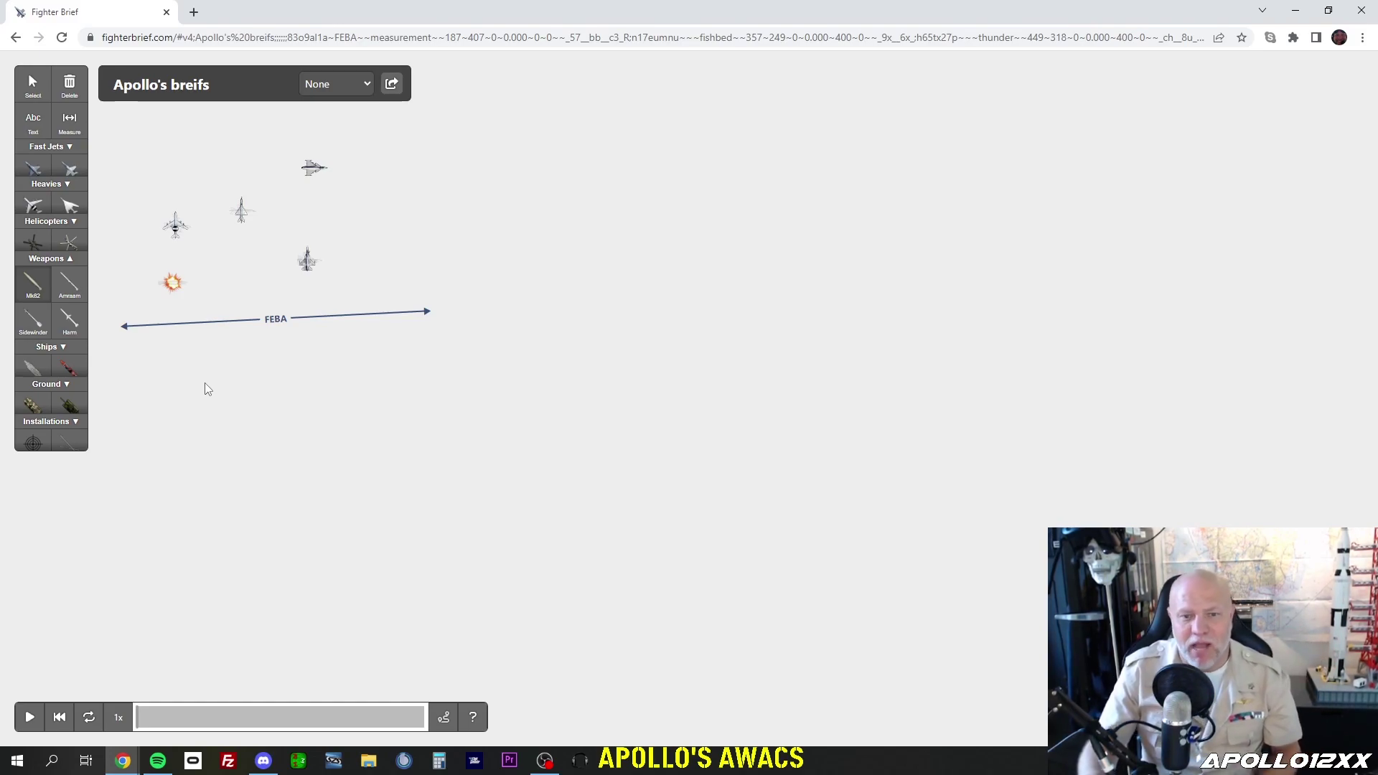
- Place a bullseye on the canvas above the arrowhead at the right end of the FEBA line
{"action": "left_click", "coordinate": [40, 348]}
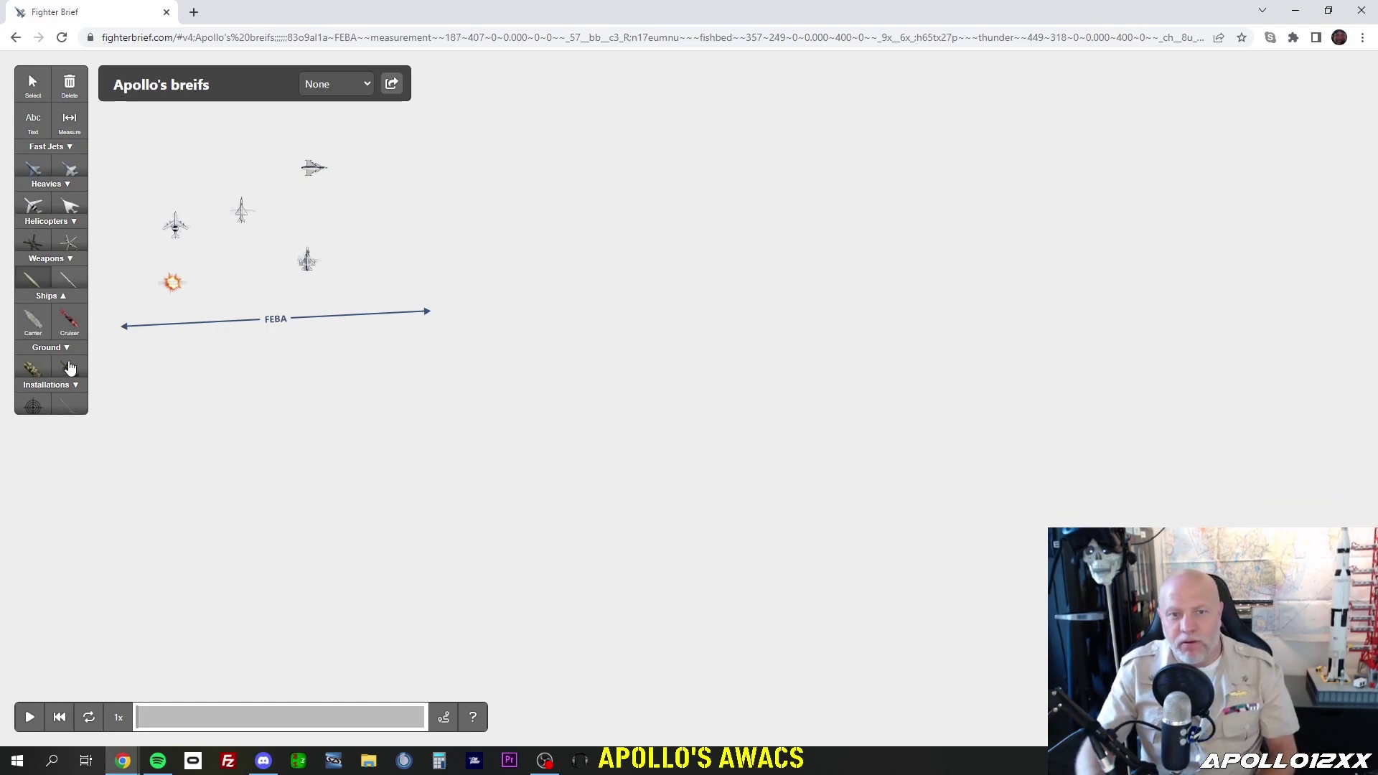
{"action": "left_click", "coordinate": [57, 349]}
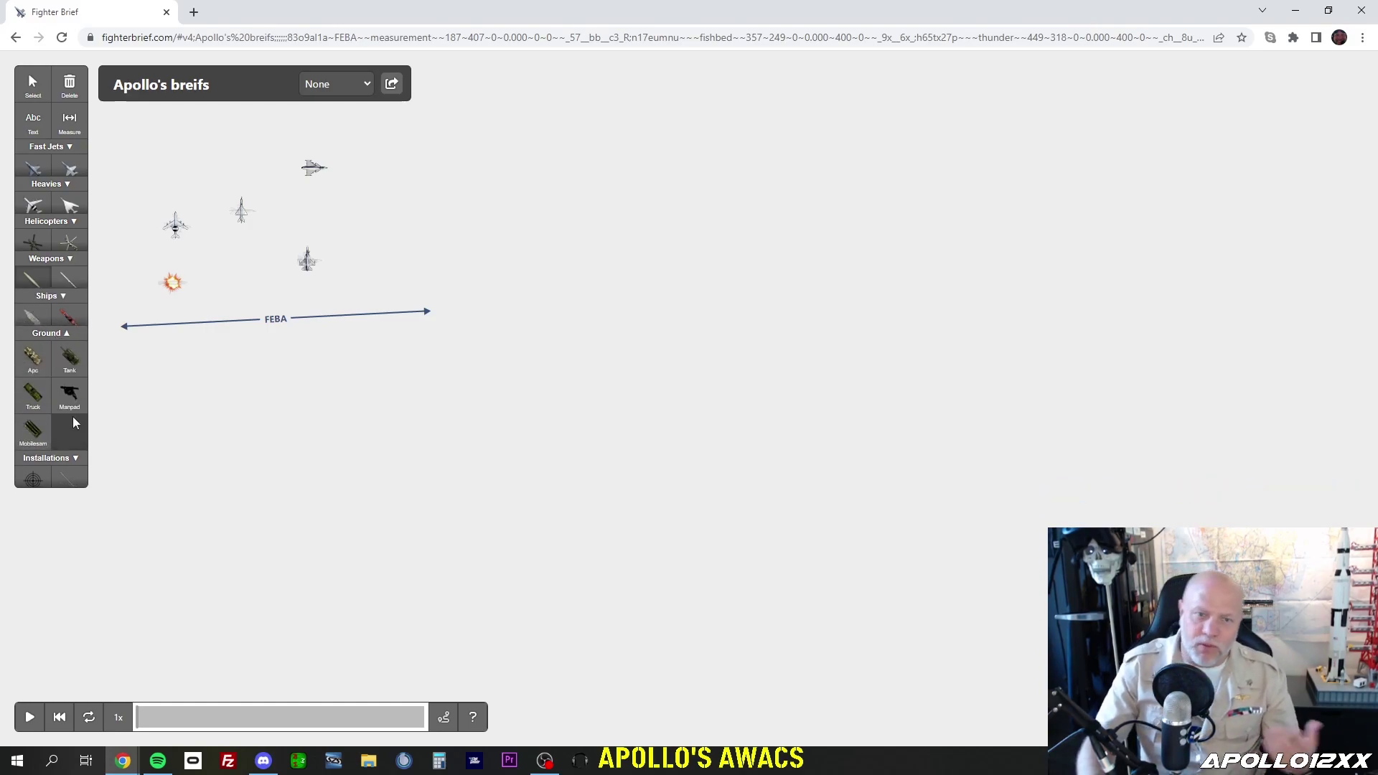
{"action": "left_click", "coordinate": [48, 458]}
{"action": "left_click", "coordinate": [33, 395]}
{"action": "left_click", "coordinate": [401, 257]}
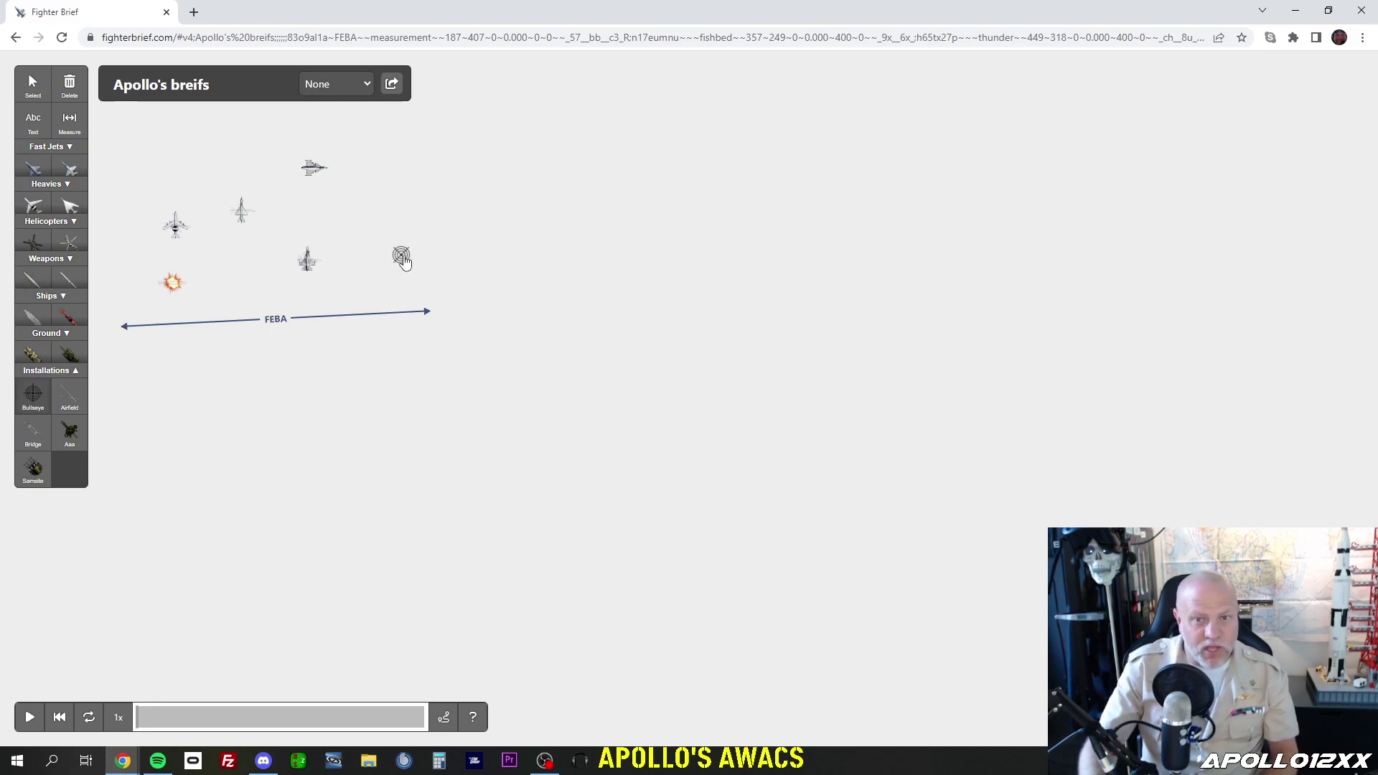
{"action": "scroll", "coordinate": [402, 261], "scroll_direction": "up", "scroll_amount": 3}
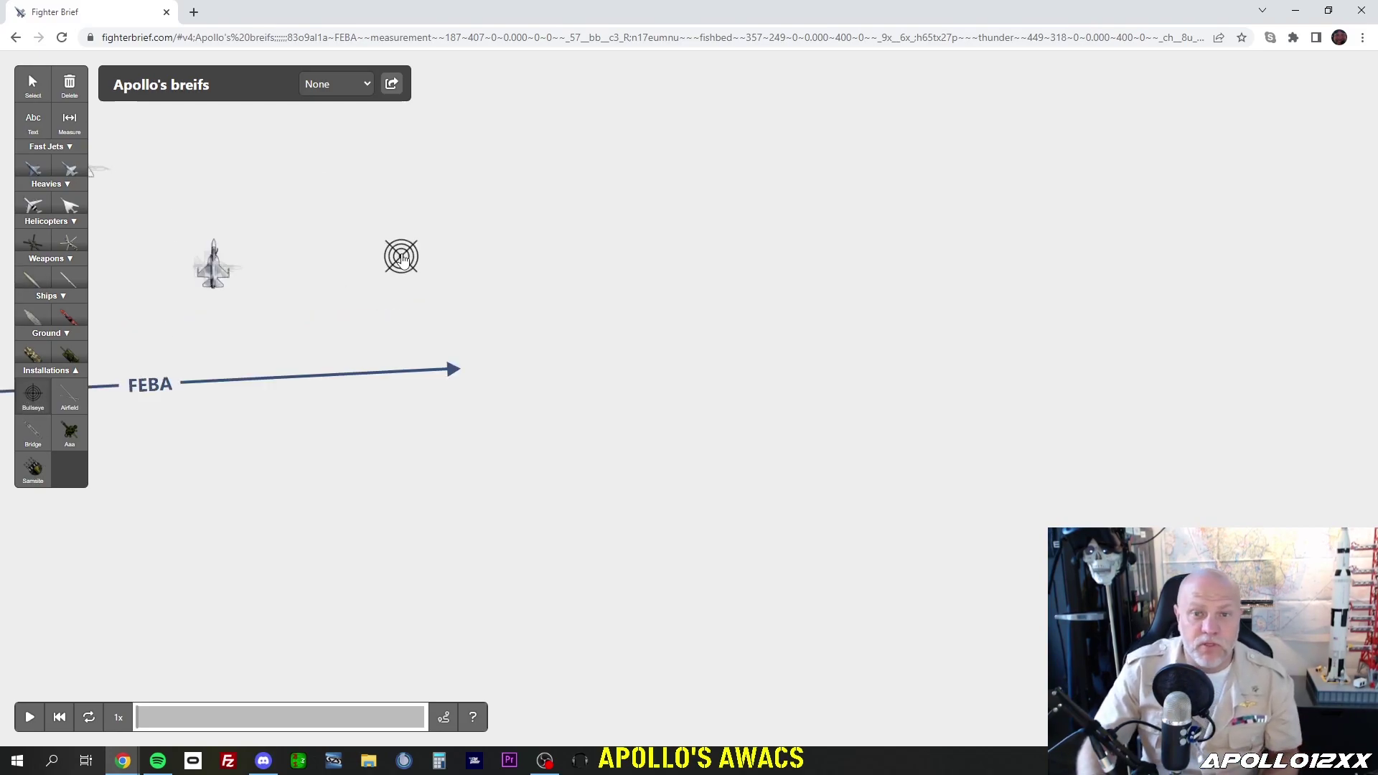
- Switch the bullseye's coalition to Blue and finally to Red
{"action": "left_click", "coordinate": [32, 85]}
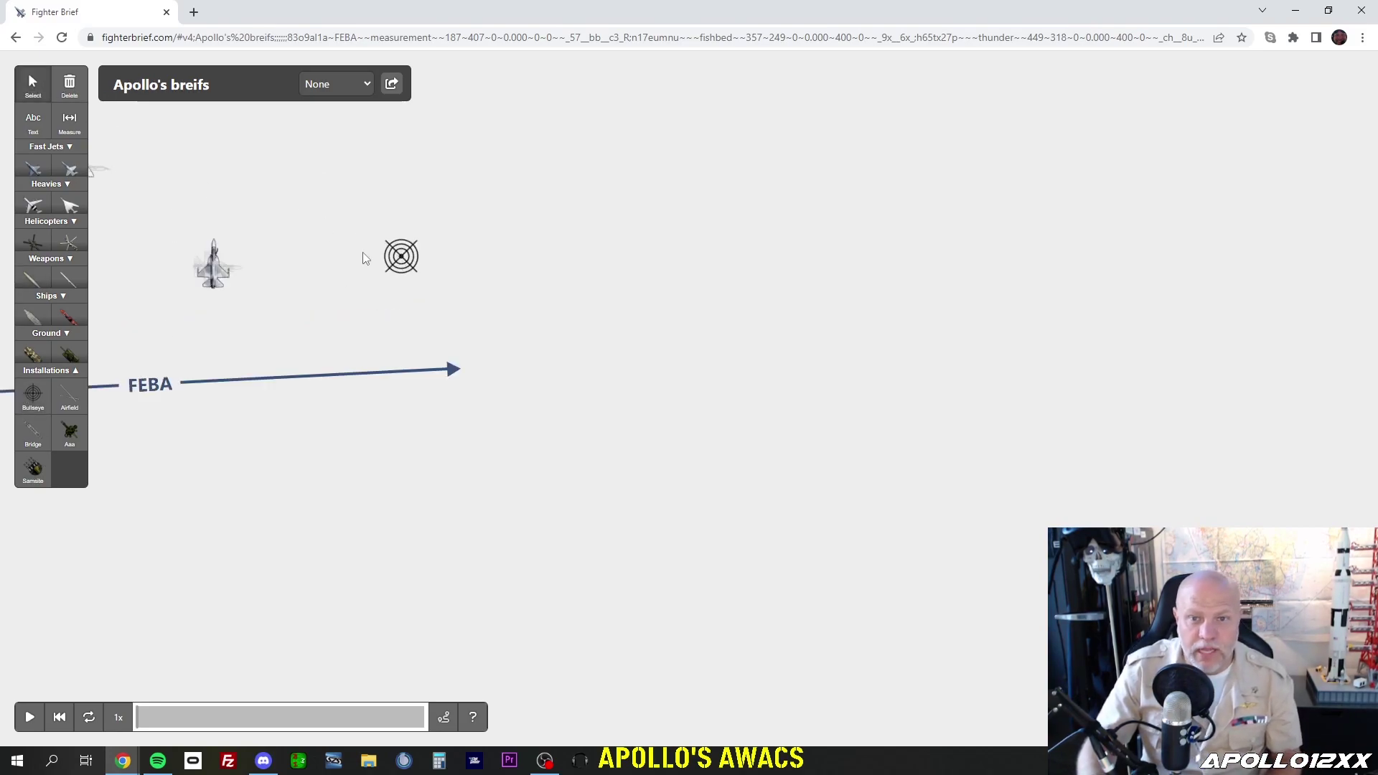
{"action": "left_click", "coordinate": [404, 259]}
{"action": "left_click", "coordinate": [1312, 173]}
{"action": "left_click", "coordinate": [1283, 203]}
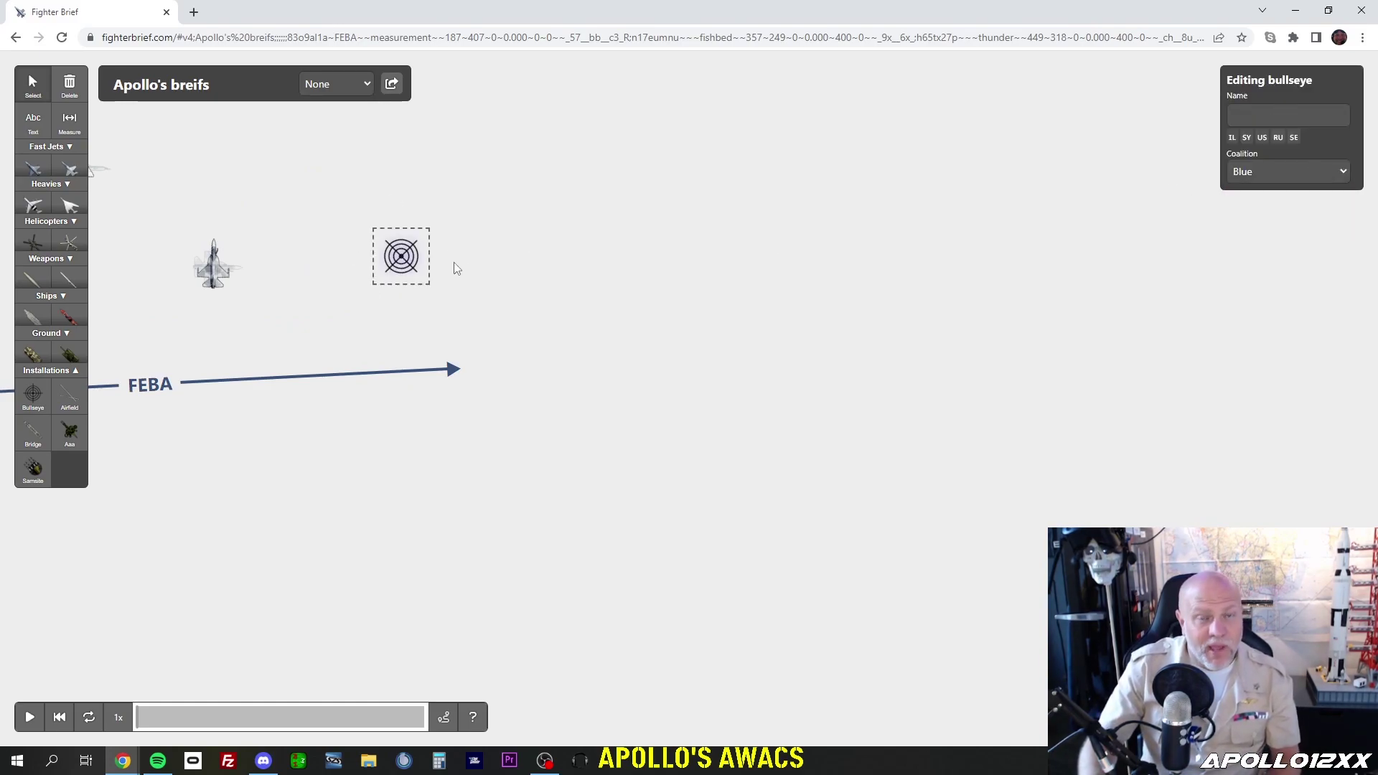
{"action": "left_click", "coordinate": [1247, 179]}
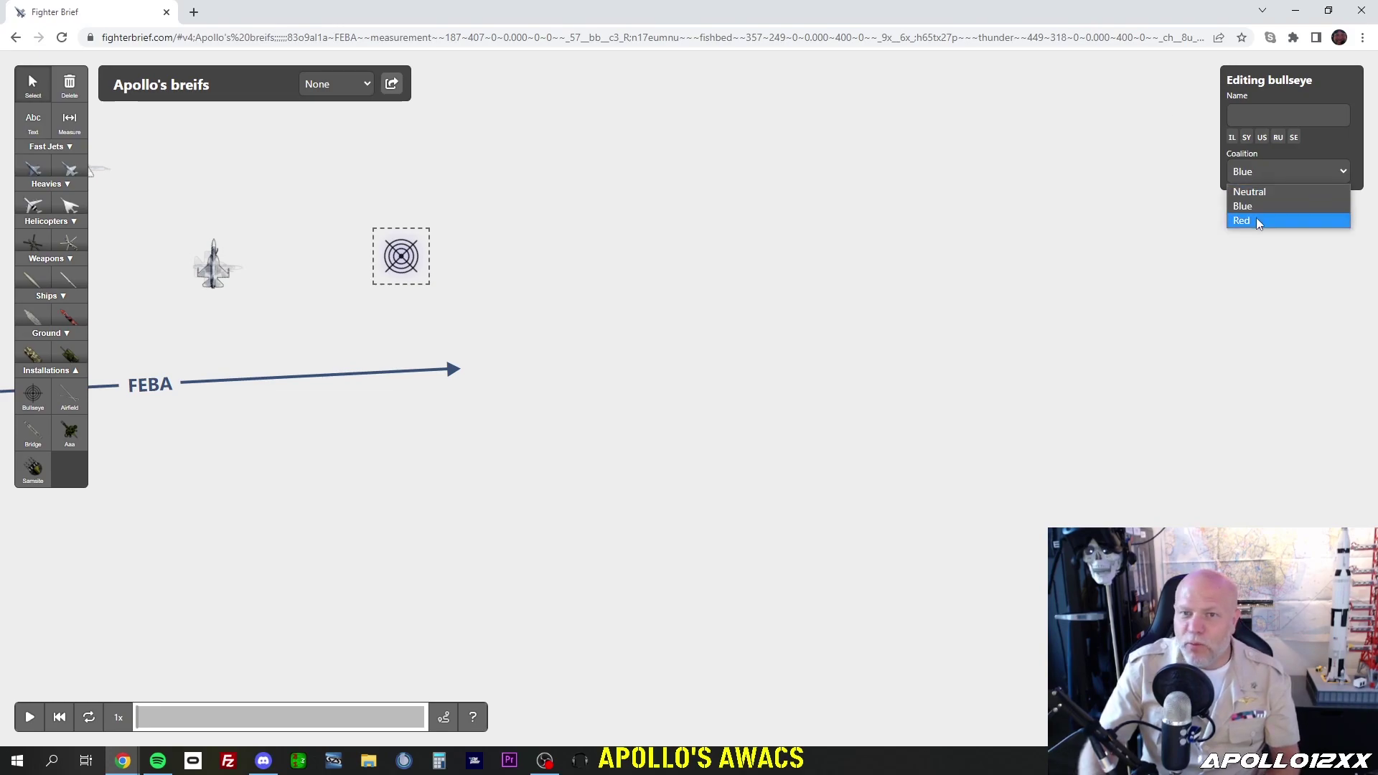
{"action": "left_click", "coordinate": [1258, 224]}
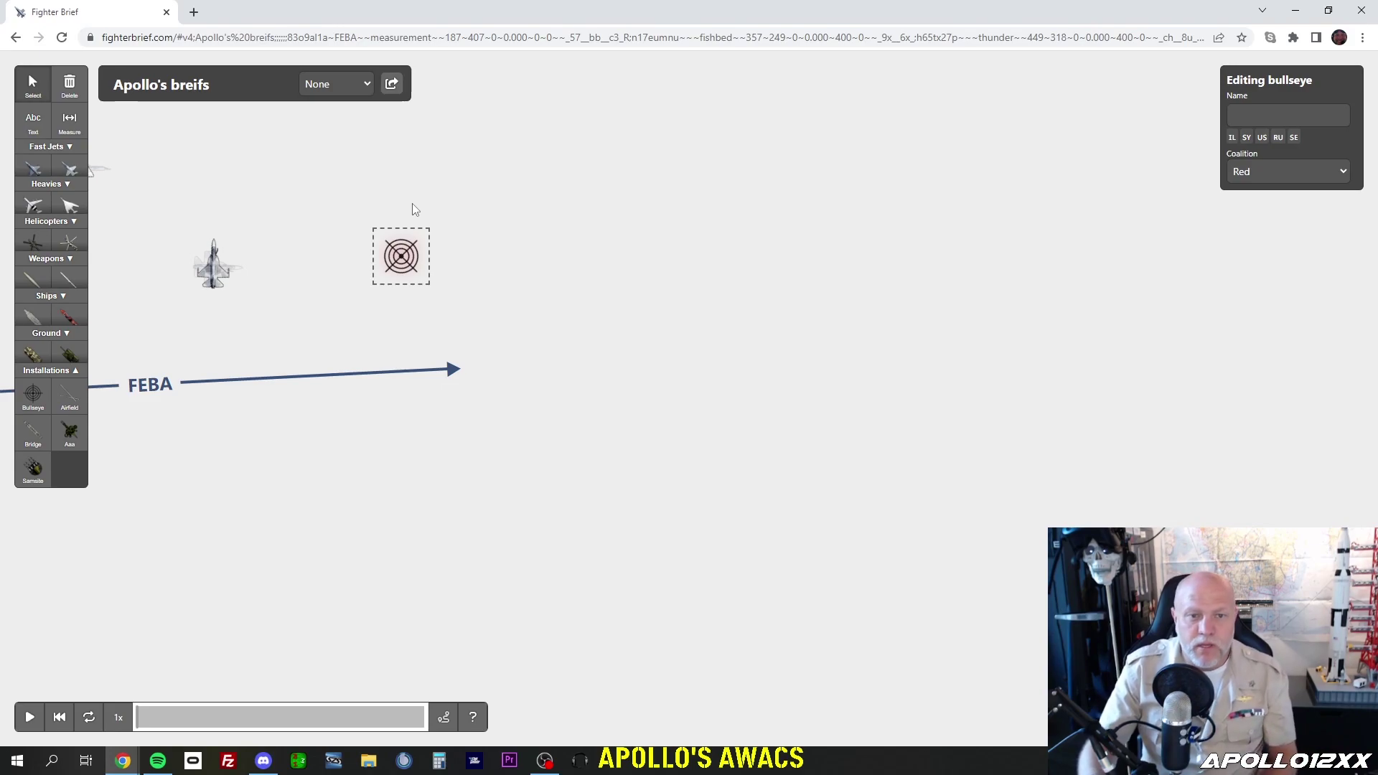
- Place an airfield between the bullseye and the FEBA line, with coalition Blue and the name Kallax
{"action": "left_click", "coordinate": [67, 405]}
{"action": "left_click", "coordinate": [344, 325]}
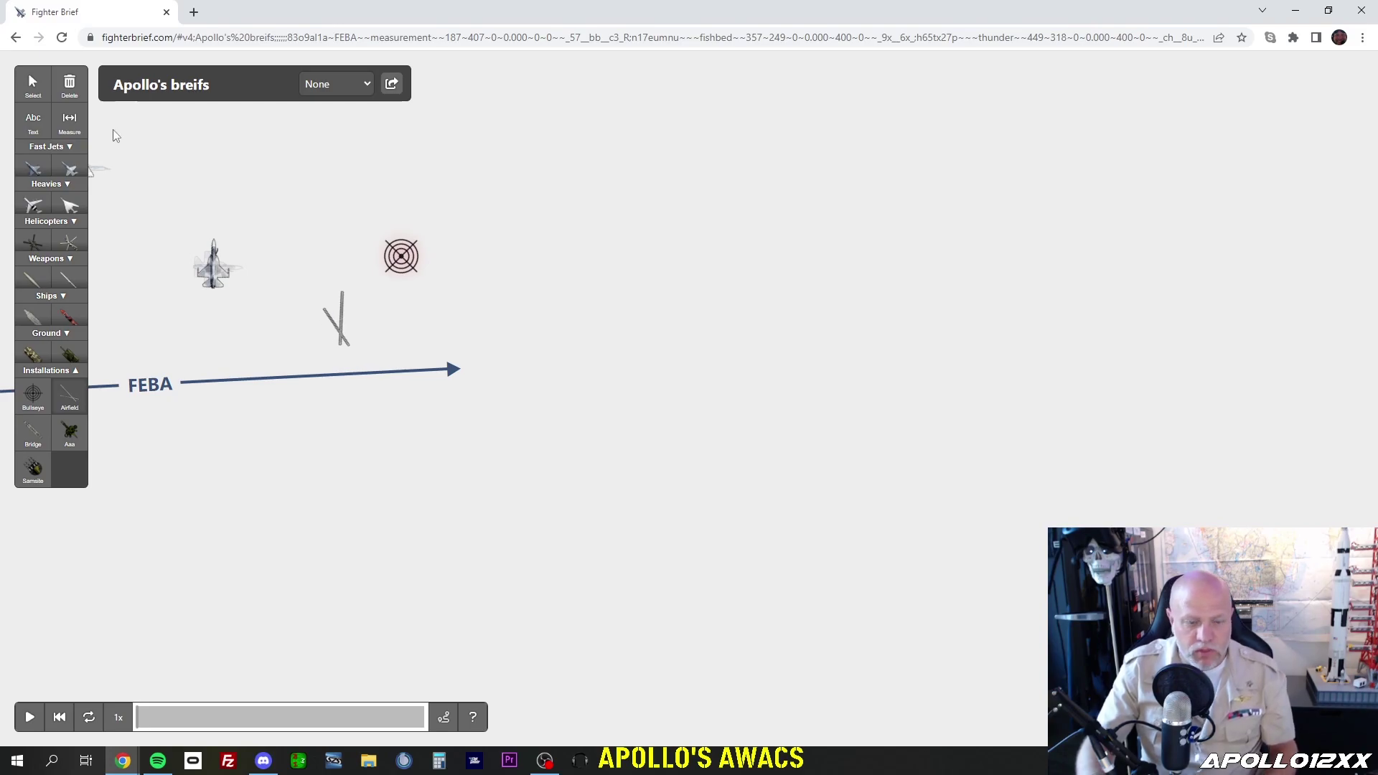
{"action": "left_click", "coordinate": [36, 87]}
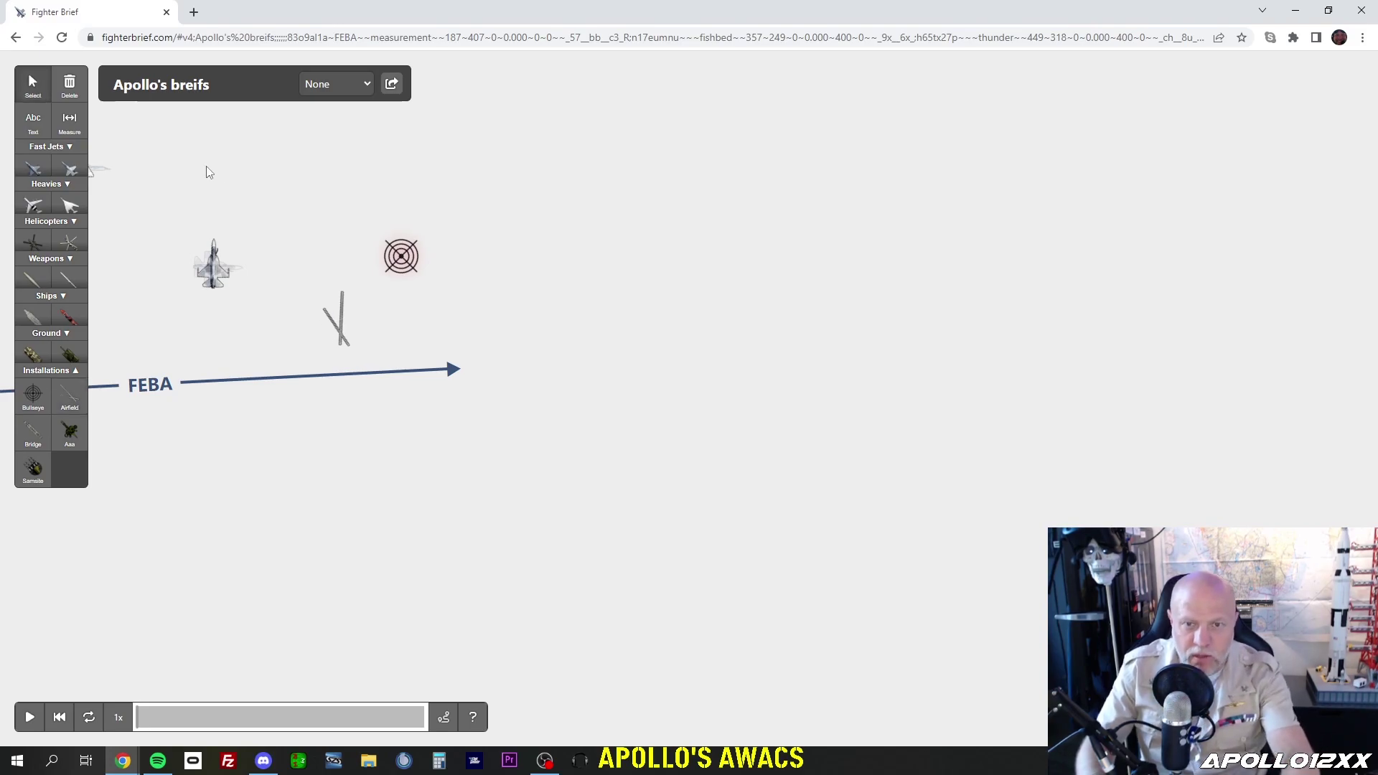
{"action": "left_click", "coordinate": [343, 324]}
{"action": "left_click", "coordinate": [1294, 171]}
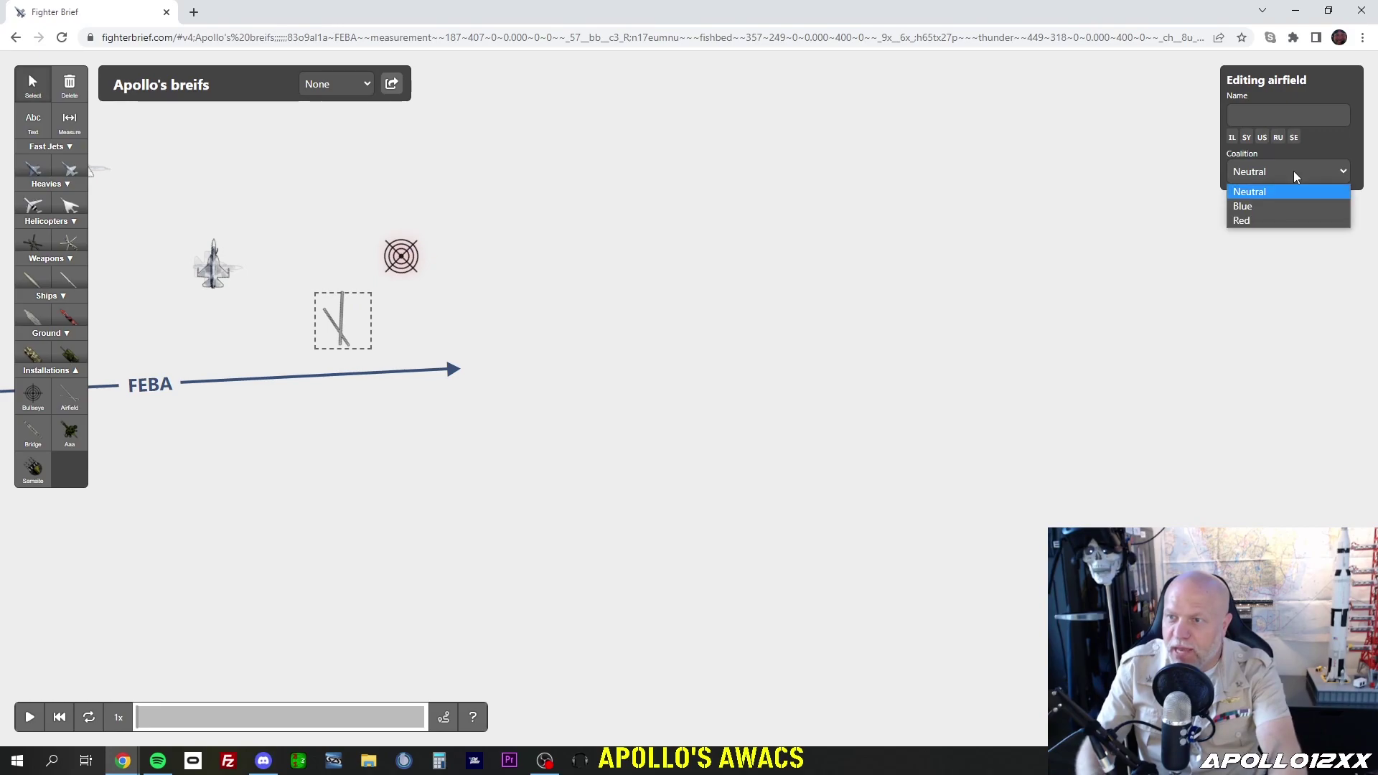
{"action": "left_click", "coordinate": [1287, 206]}
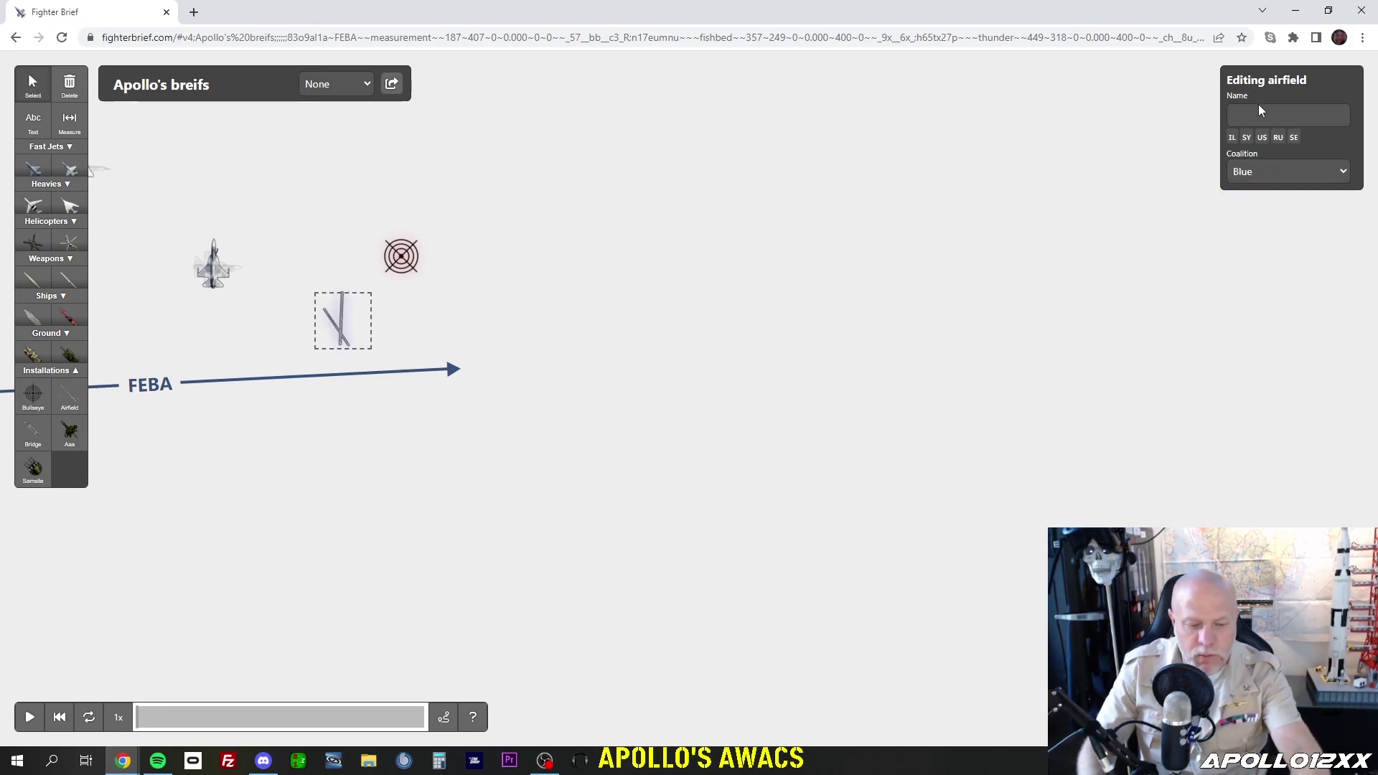
{"action": "left_click", "coordinate": [1260, 105]}
{"action": "type", "text": "Kallax"}
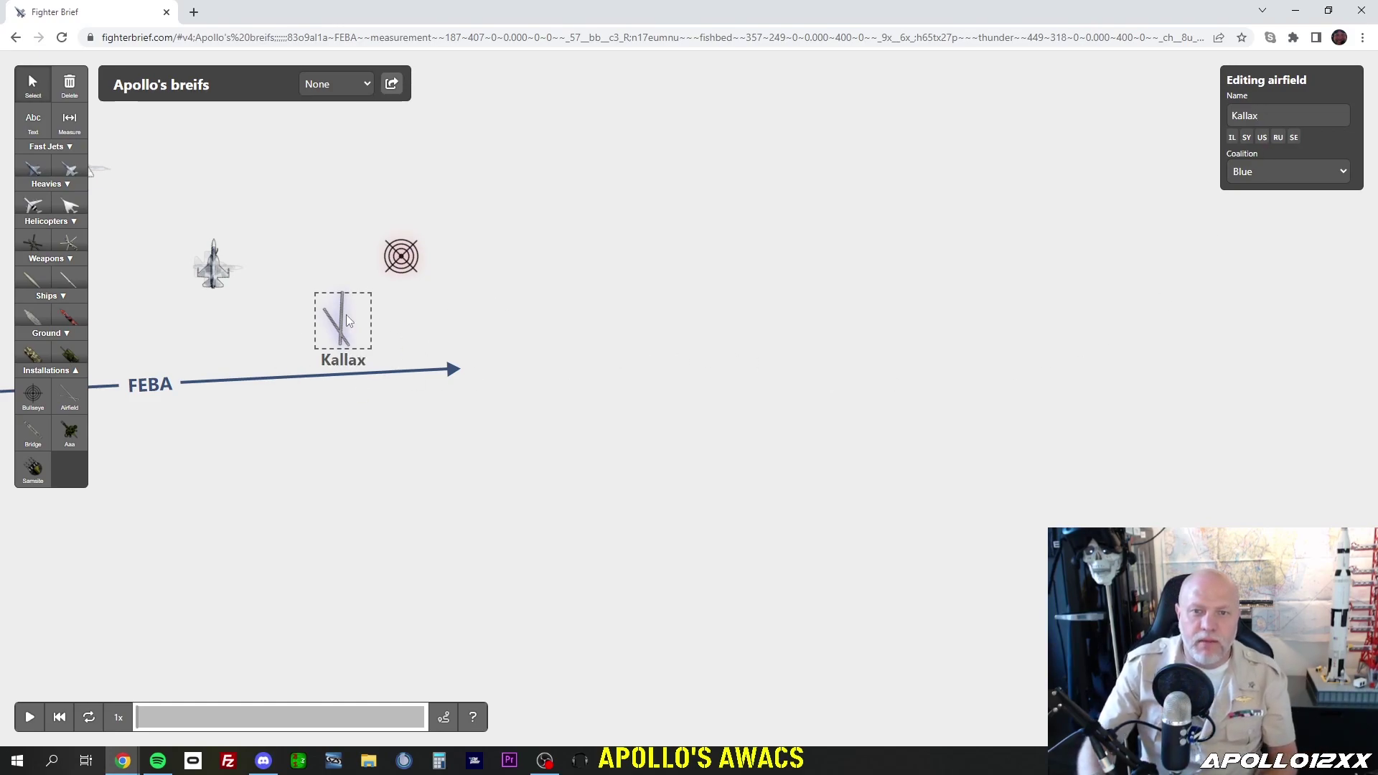
- Place a group of bridges on the canvas above the Kallax airfield, between the jet and the bullseye
{"action": "left_click", "coordinate": [68, 397]}
{"action": "left_click", "coordinate": [332, 115]}
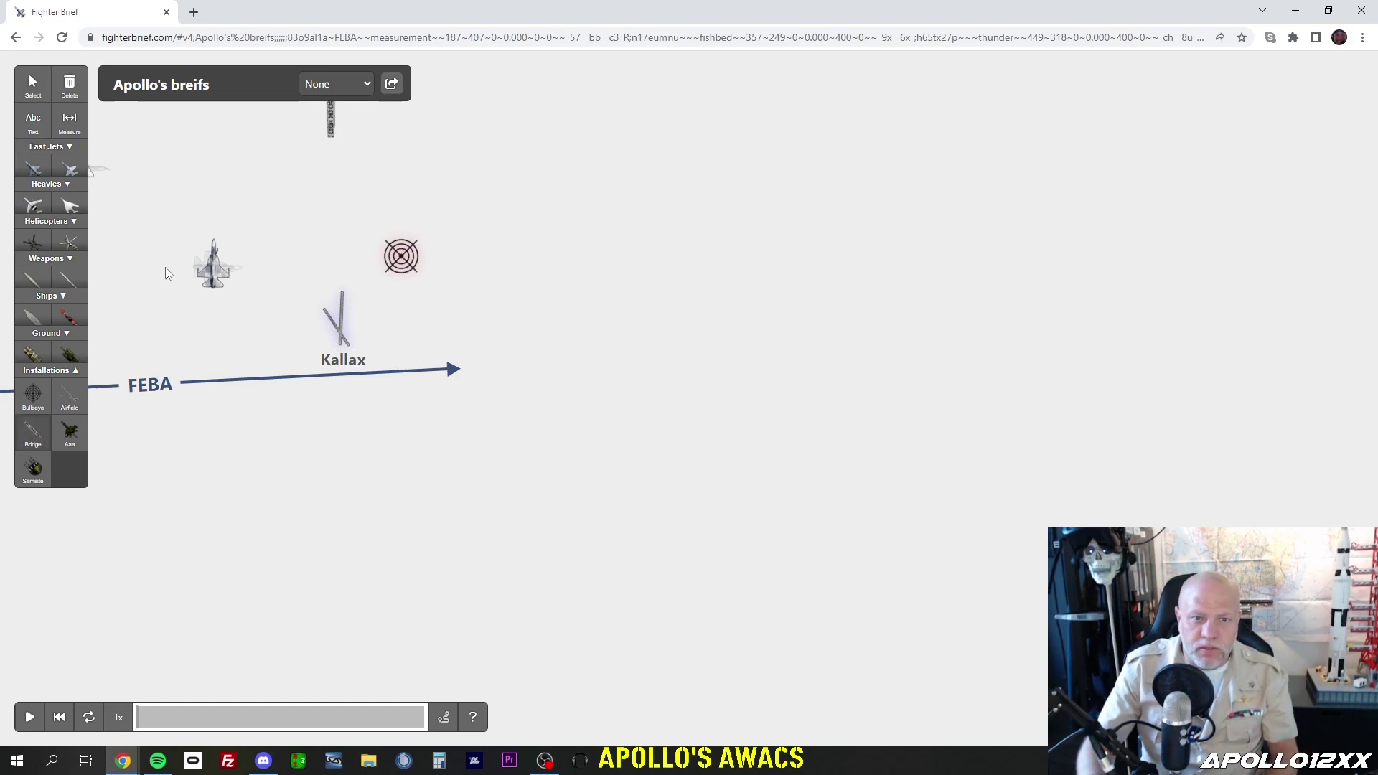
{"action": "left_click", "coordinate": [353, 202]}
{"action": "left_click", "coordinate": [300, 177]}
{"action": "left_click", "coordinate": [282, 243]}
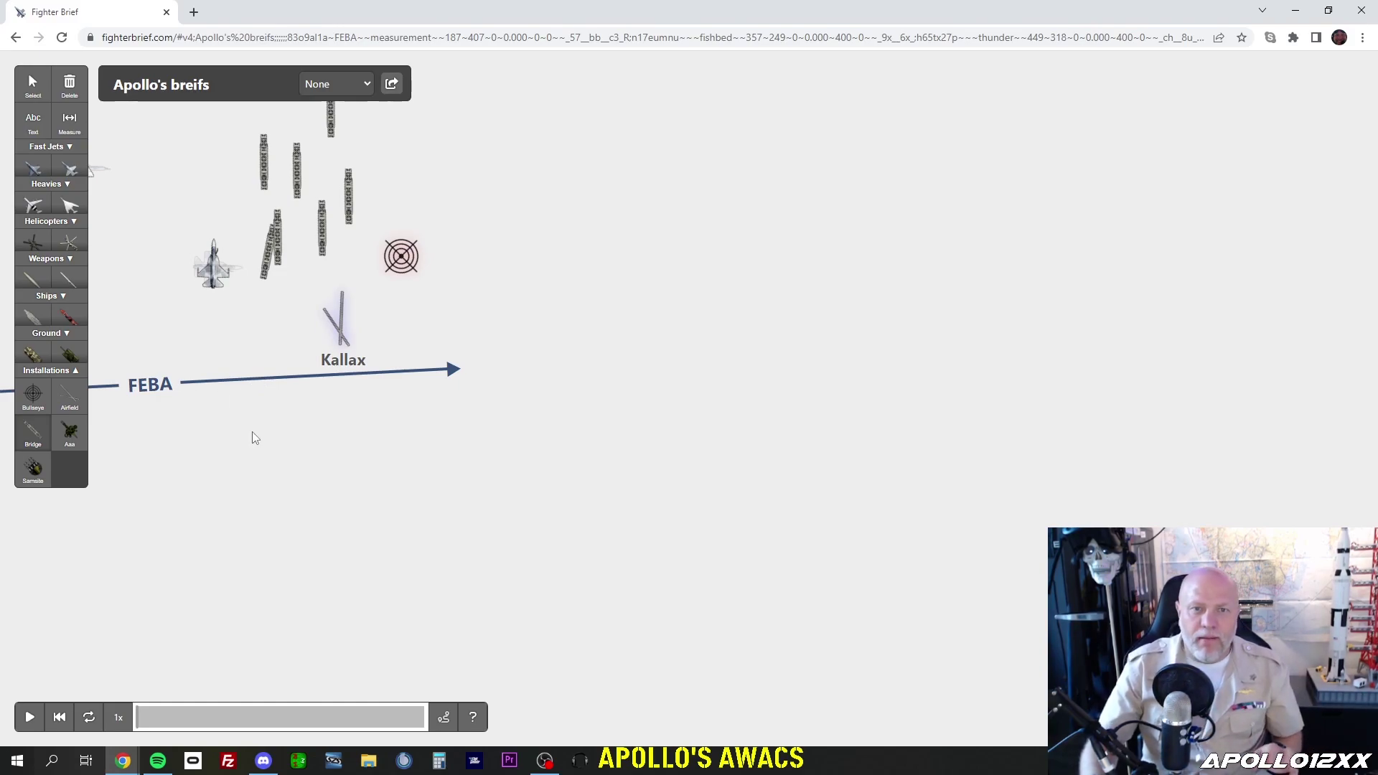
{"action": "scroll", "coordinate": [307, 303], "scroll_direction": "down", "scroll_amount": 2}
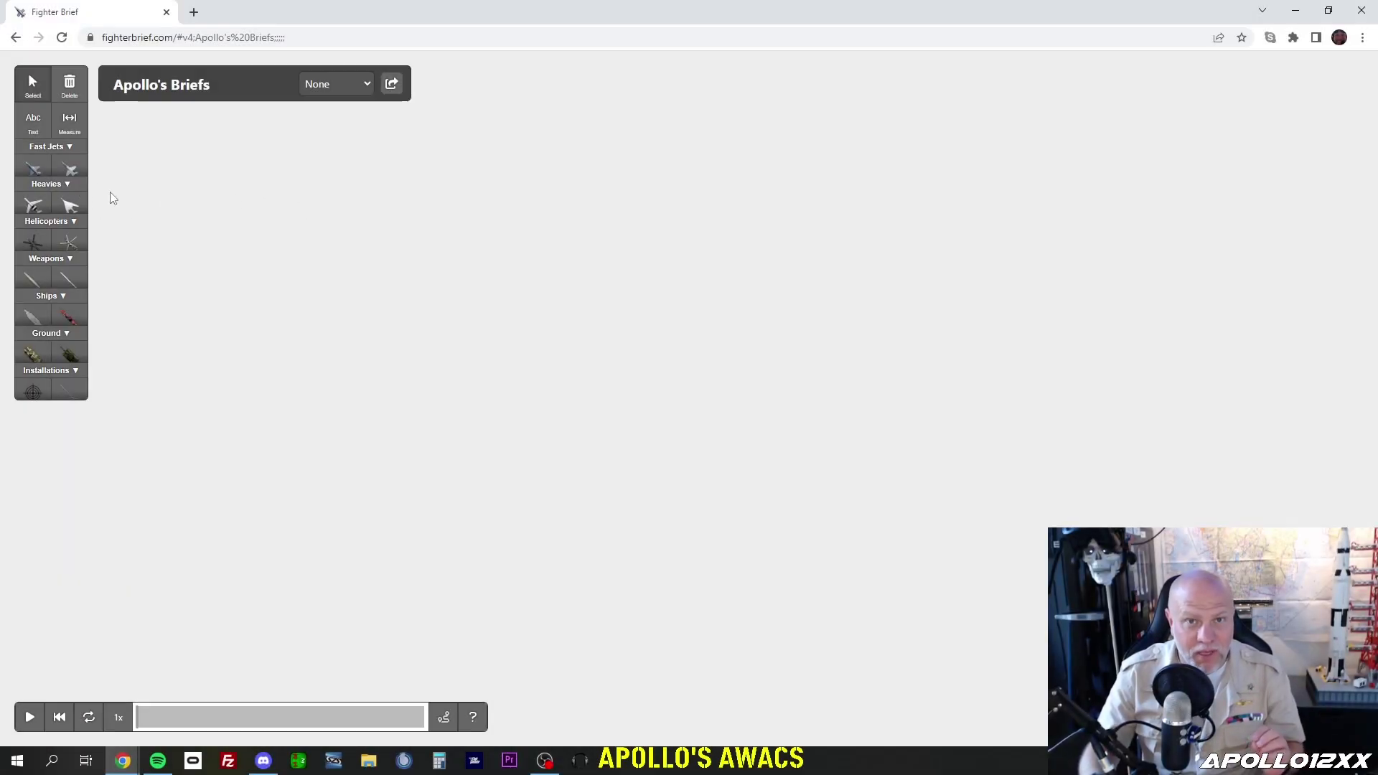
- Place a Viper on the empty Apollo's Briefs canvas and delete it again
{"action": "left_click", "coordinate": [32, 172]}
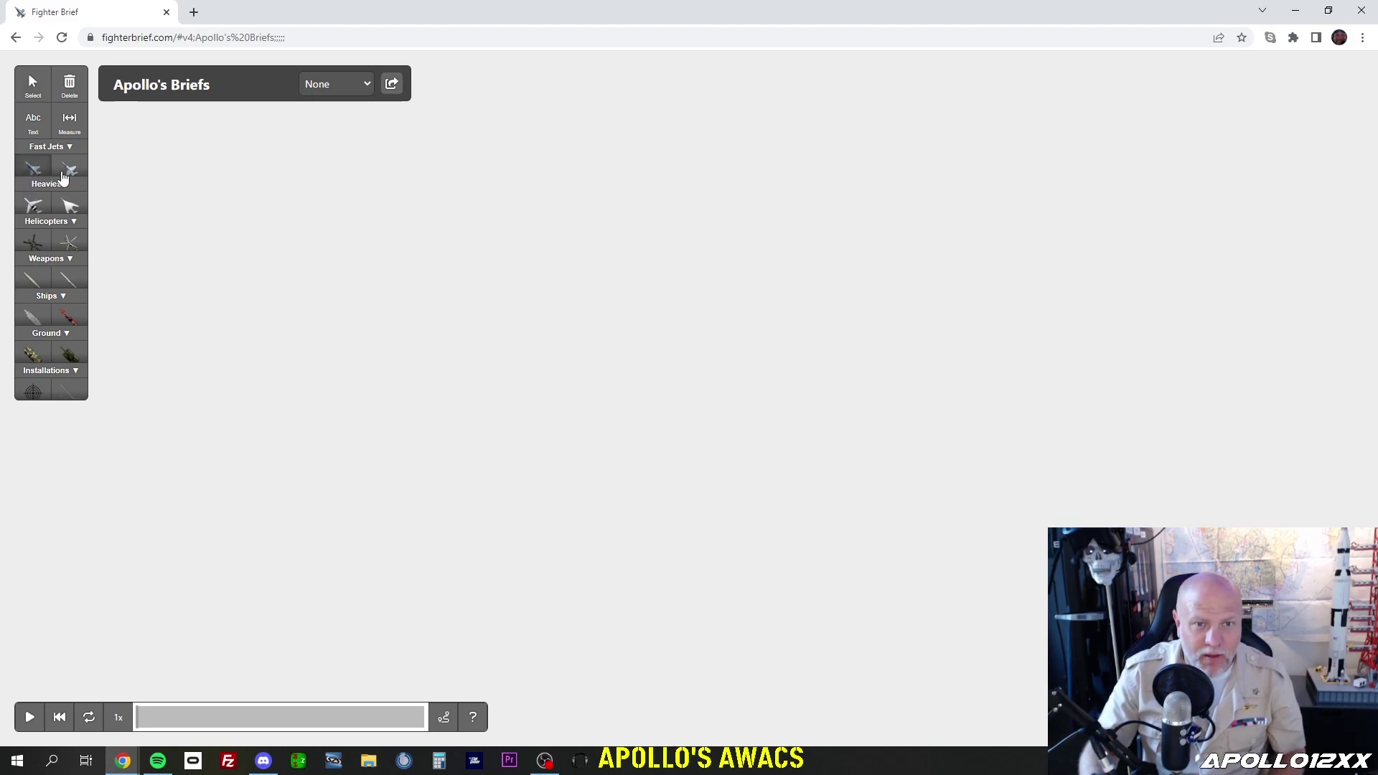
{"action": "left_click", "coordinate": [188, 420]}
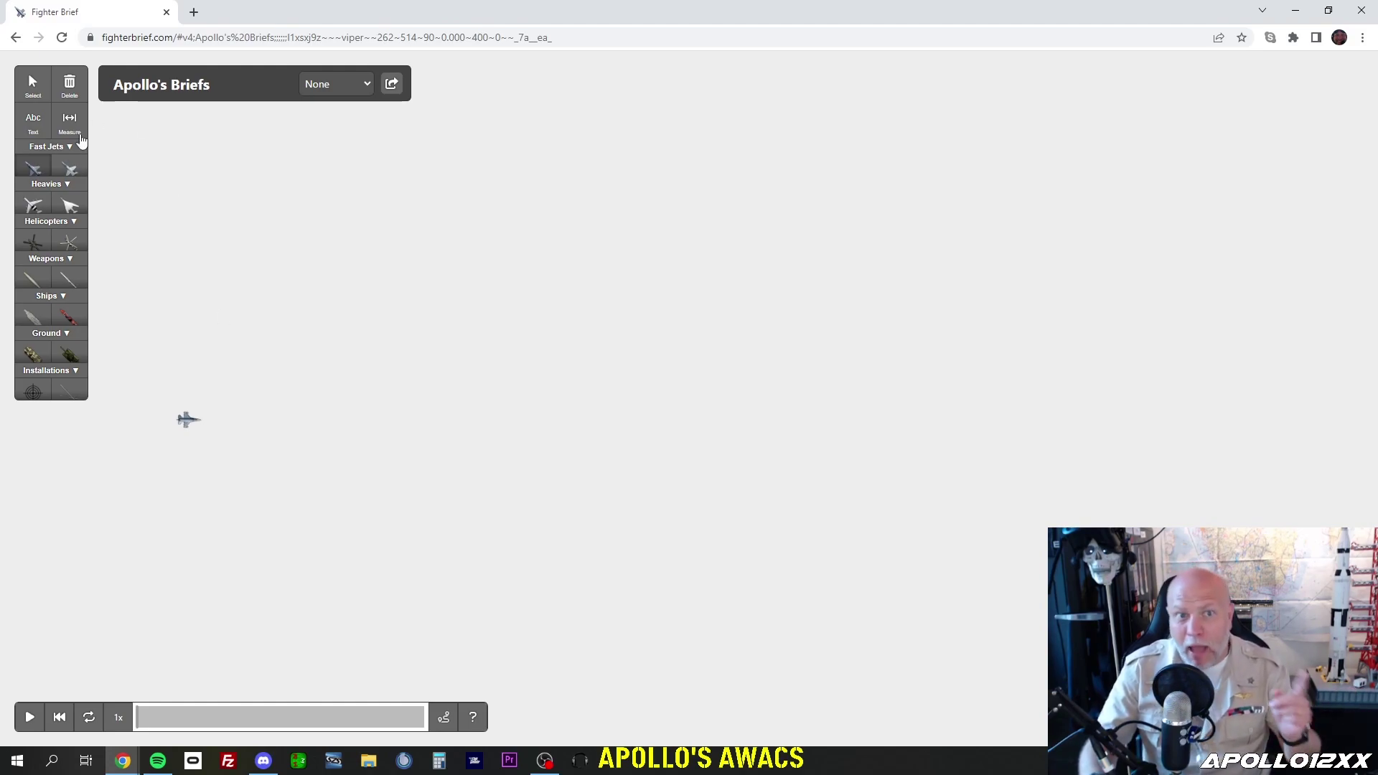
{"action": "left_click", "coordinate": [48, 71]}
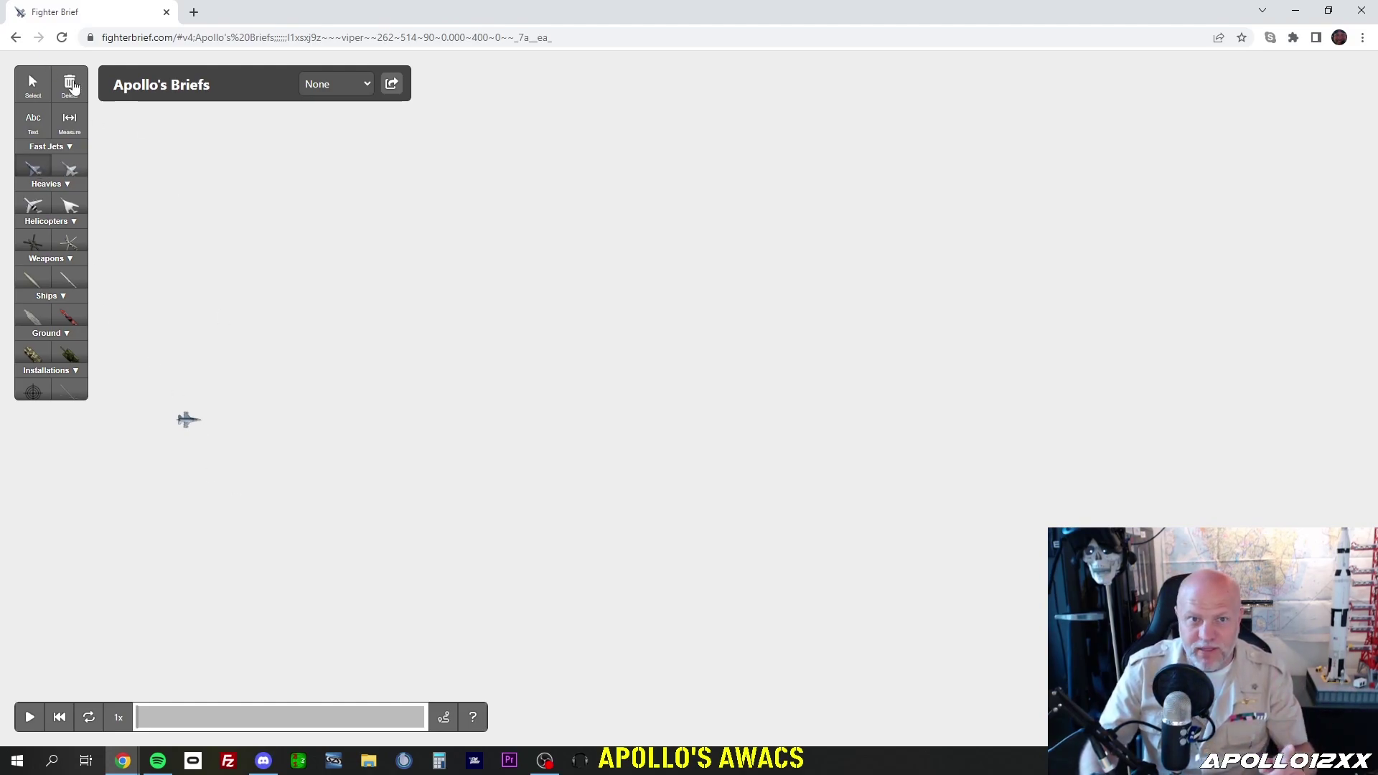
{"action": "key", "text": "Delete"}
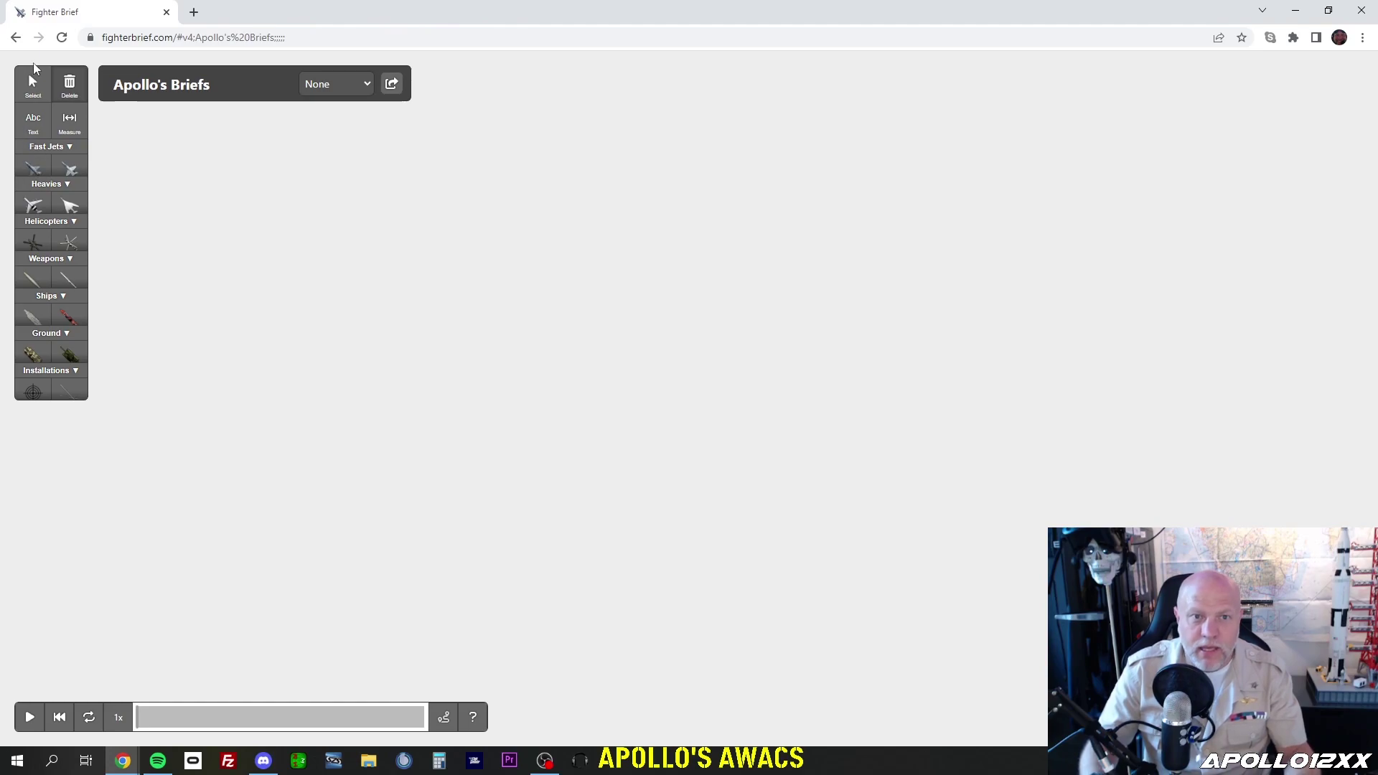
- Place a Viper with a large looping flight path that returns near its start, and play the animation
{"action": "left_click", "coordinate": [33, 168]}
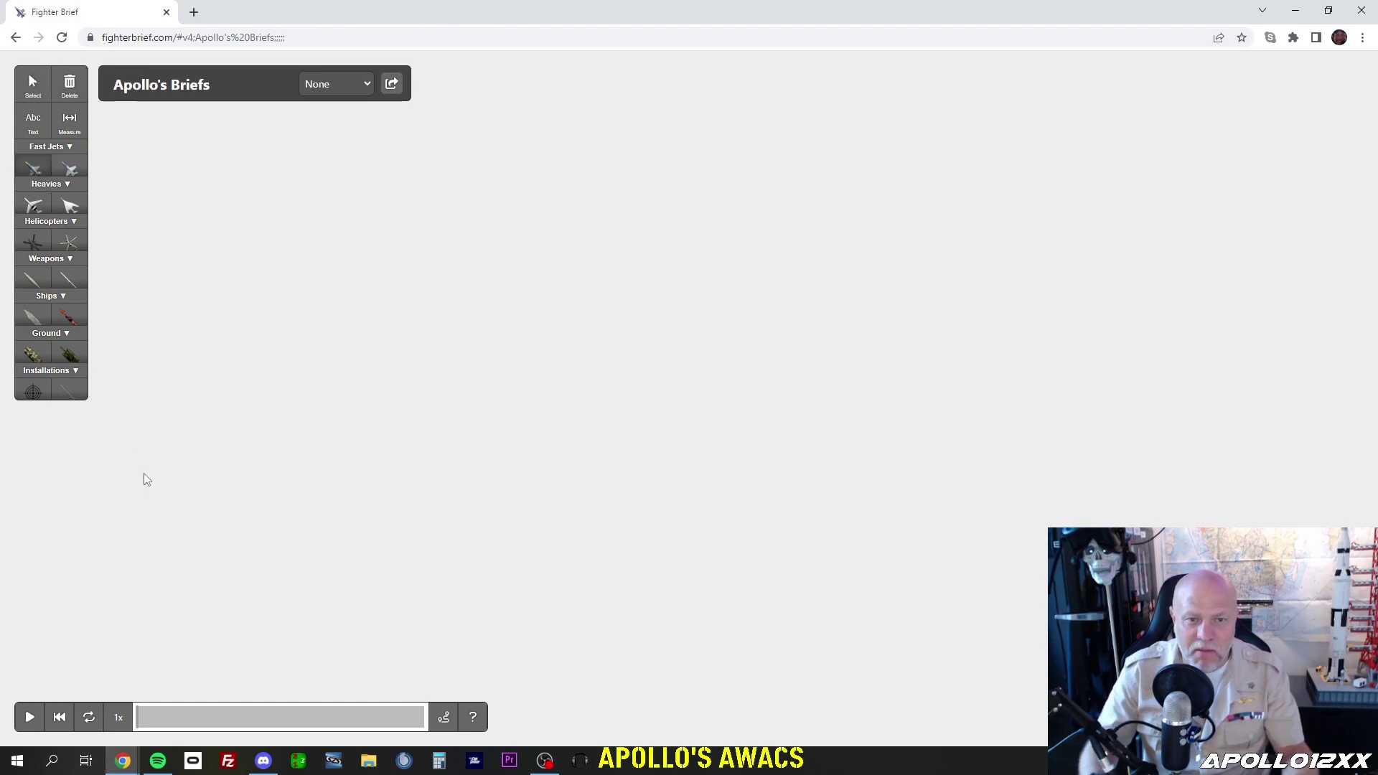
{"action": "mouse_move", "coordinate": [158, 424]}
{"action": "left_mouse_down"}
{"action": "mouse_move", "coordinate": [295, 314]}
{"action": "mouse_move", "coordinate": [439, 238]}
{"action": "mouse_move", "coordinate": [518, 249]}
{"action": "mouse_move", "coordinate": [529, 310]}
{"action": "mouse_move", "coordinate": [480, 433]}
{"action": "mouse_move", "coordinate": [383, 491]}
{"action": "mouse_move", "coordinate": [216, 483]}
{"action": "mouse_move", "coordinate": [157, 452]}
{"action": "mouse_move", "coordinate": [154, 418]}
{"action": "mouse_move", "coordinate": [167, 418]}
{"action": "left_mouse_up"}
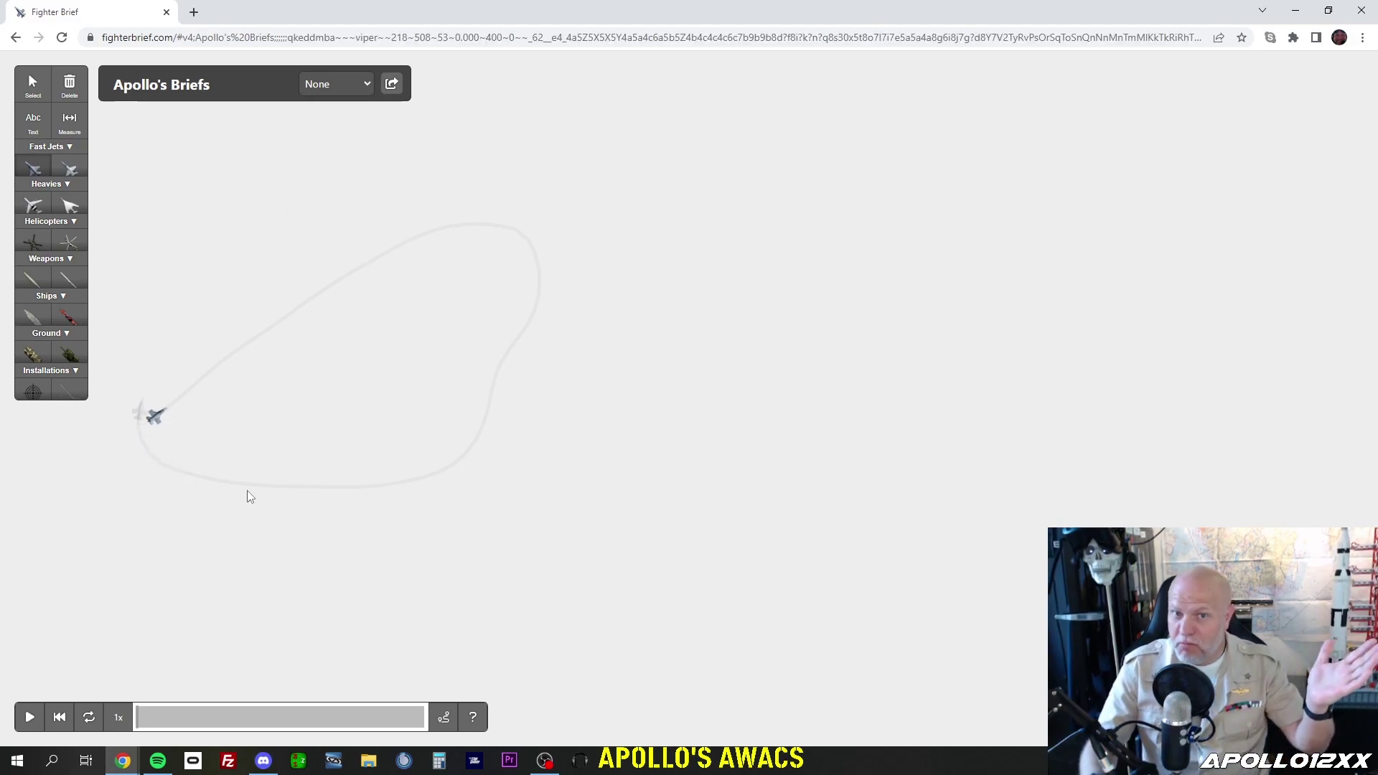
{"action": "left_click", "coordinate": [27, 720]}
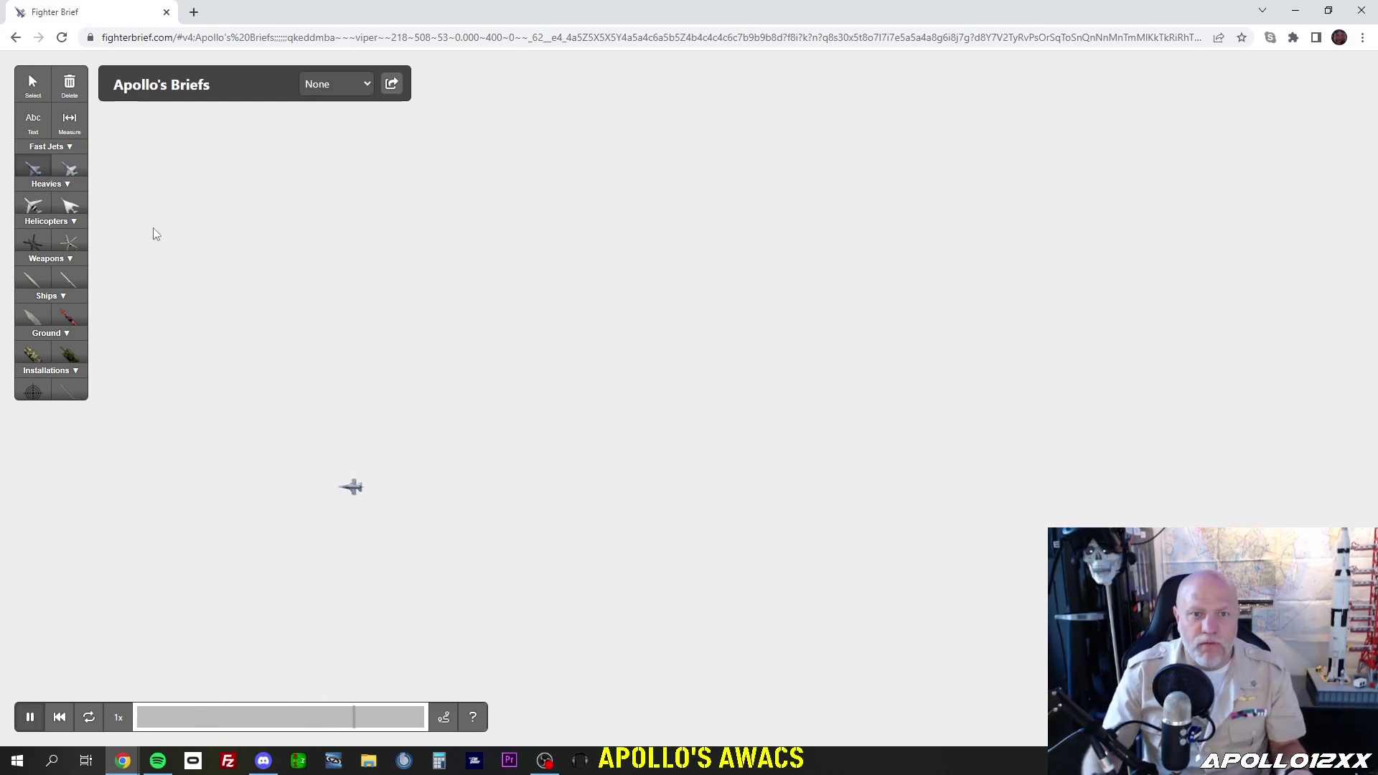
- Add a Tomcat with a narrow racetrack flight path crossing the Viper's loop diagonally and returning to its start
{"action": "left_click", "coordinate": [63, 147]}
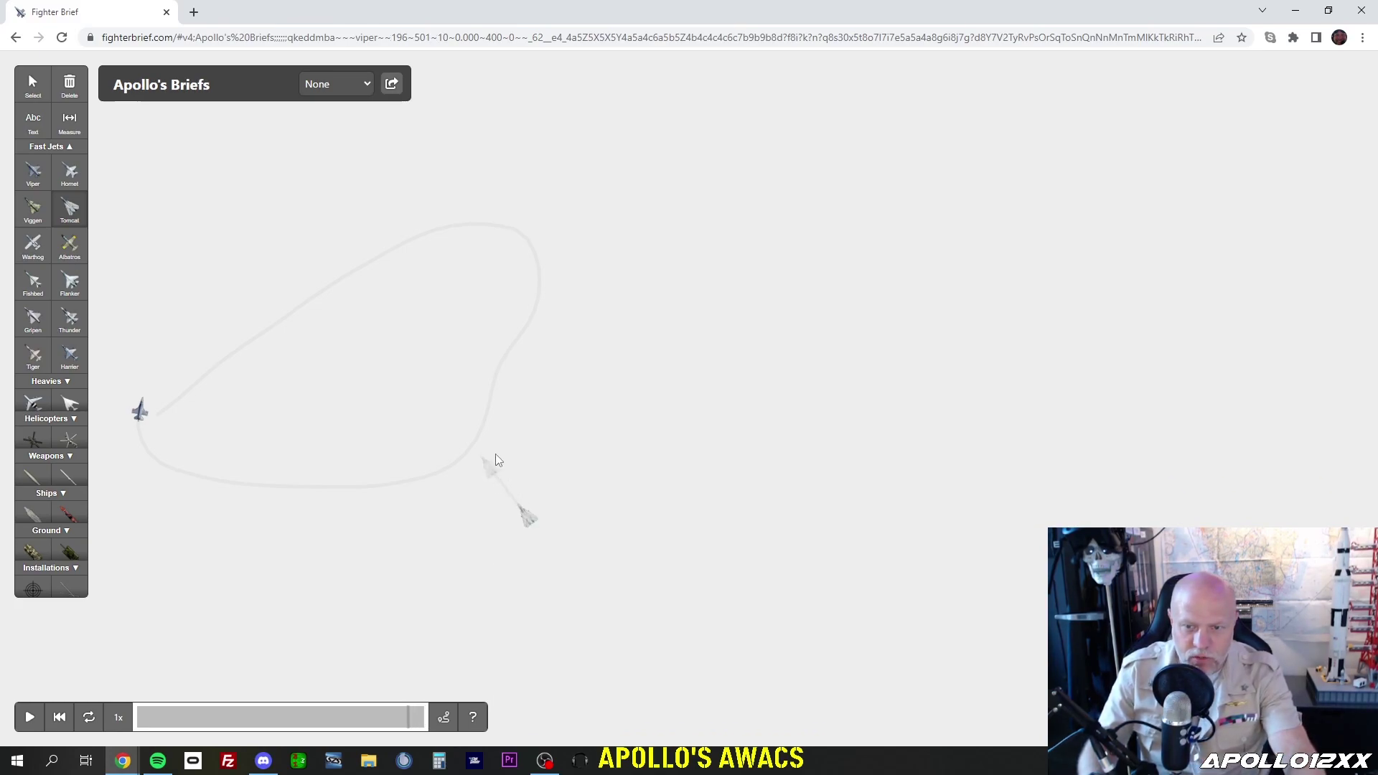
{"action": "left_click_drag", "start_coordinate": [467, 402], "coordinate": [400, 325]}
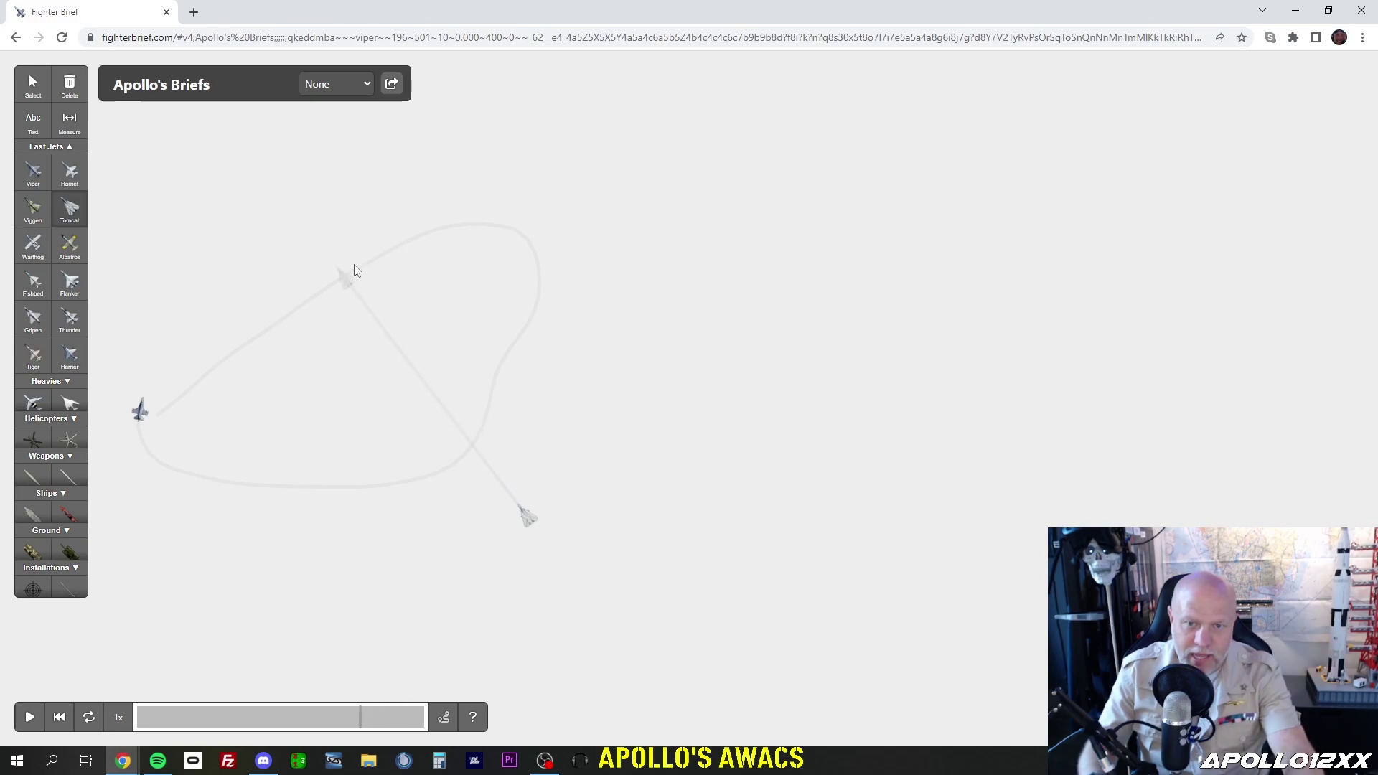
{"action": "mouse_move", "coordinate": [372, 266]}
{"action": "left_mouse_down"}
{"action": "mouse_move", "coordinate": [412, 274]}
{"action": "mouse_move", "coordinate": [554, 471]}
{"action": "mouse_move", "coordinate": [572, 526]}
{"action": "mouse_move", "coordinate": [557, 548]}
{"action": "mouse_move", "coordinate": [531, 522]}
{"action": "left_mouse_up"}
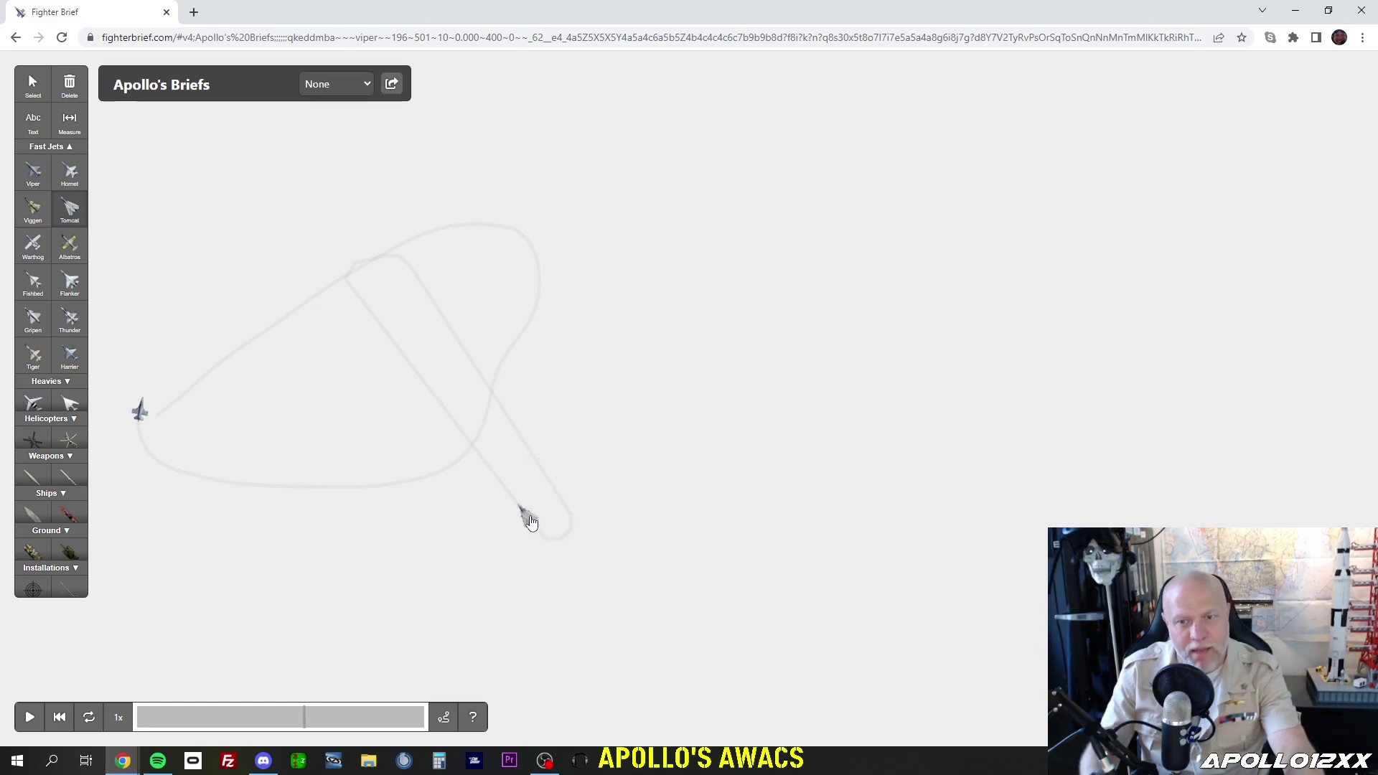
- Rewind the animation to the beginning, play it and pause while the Viper is on its first leg
{"action": "left_click", "coordinate": [58, 718]}
{"action": "left_click", "coordinate": [30, 717]}
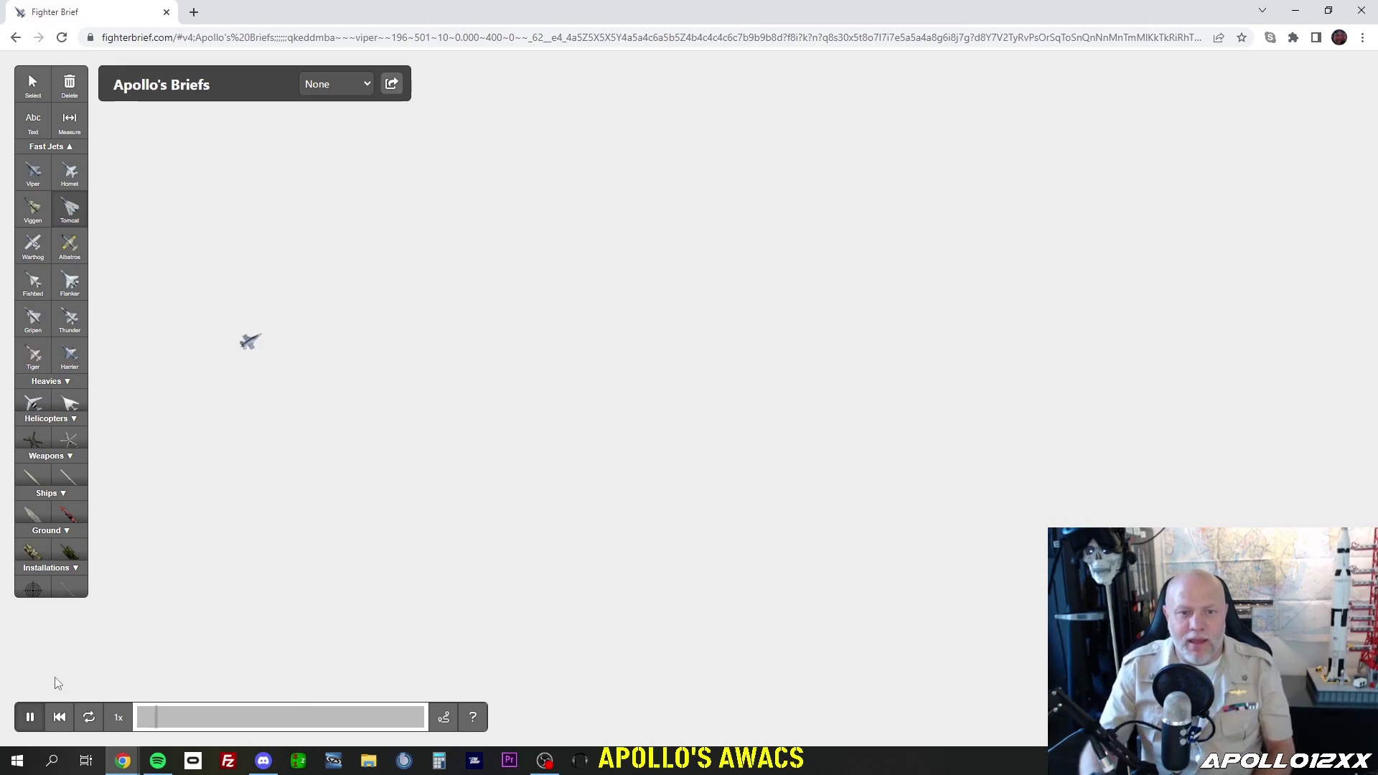
{"action": "left_click", "coordinate": [30, 717]}
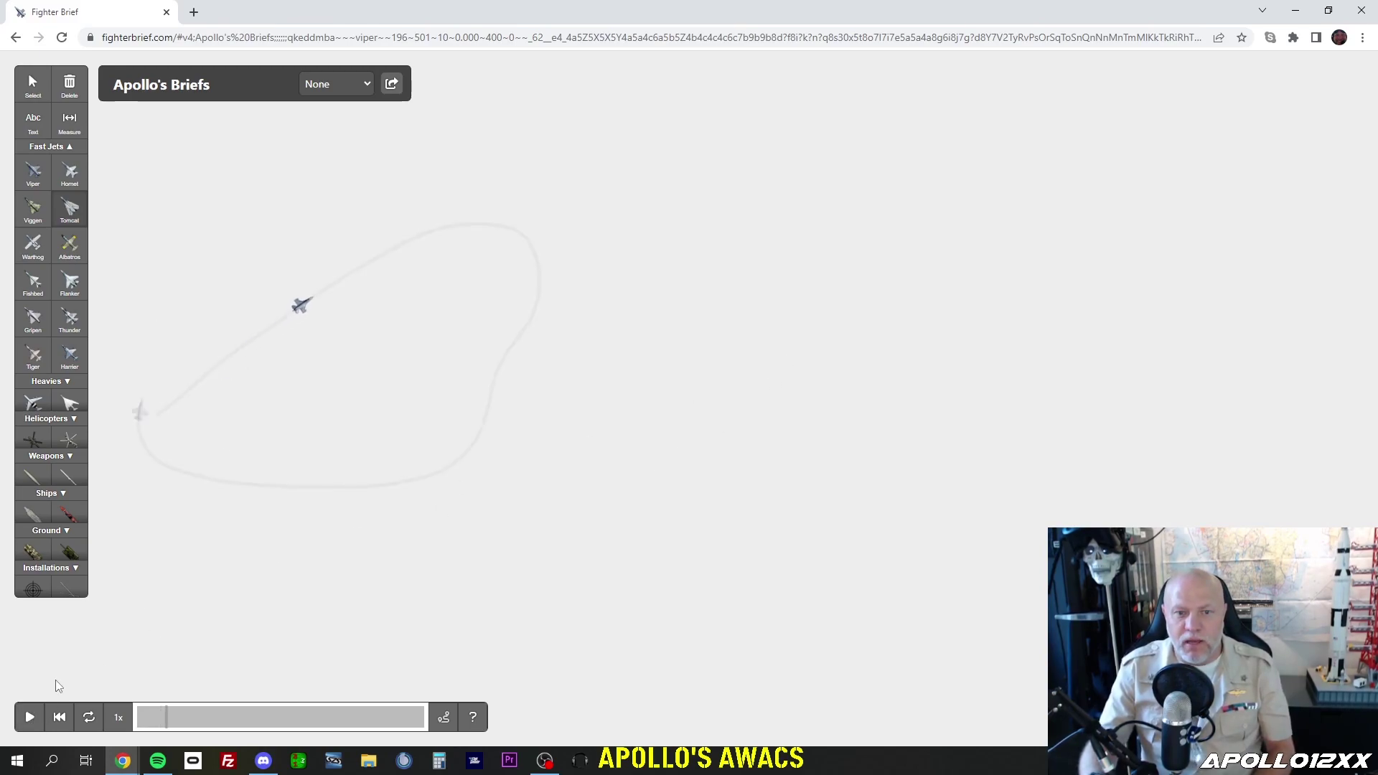
- Play the animation onward, pause once while the Tomcat is on its racetrack, and resume it through to the end
{"action": "left_click", "coordinate": [30, 717]}
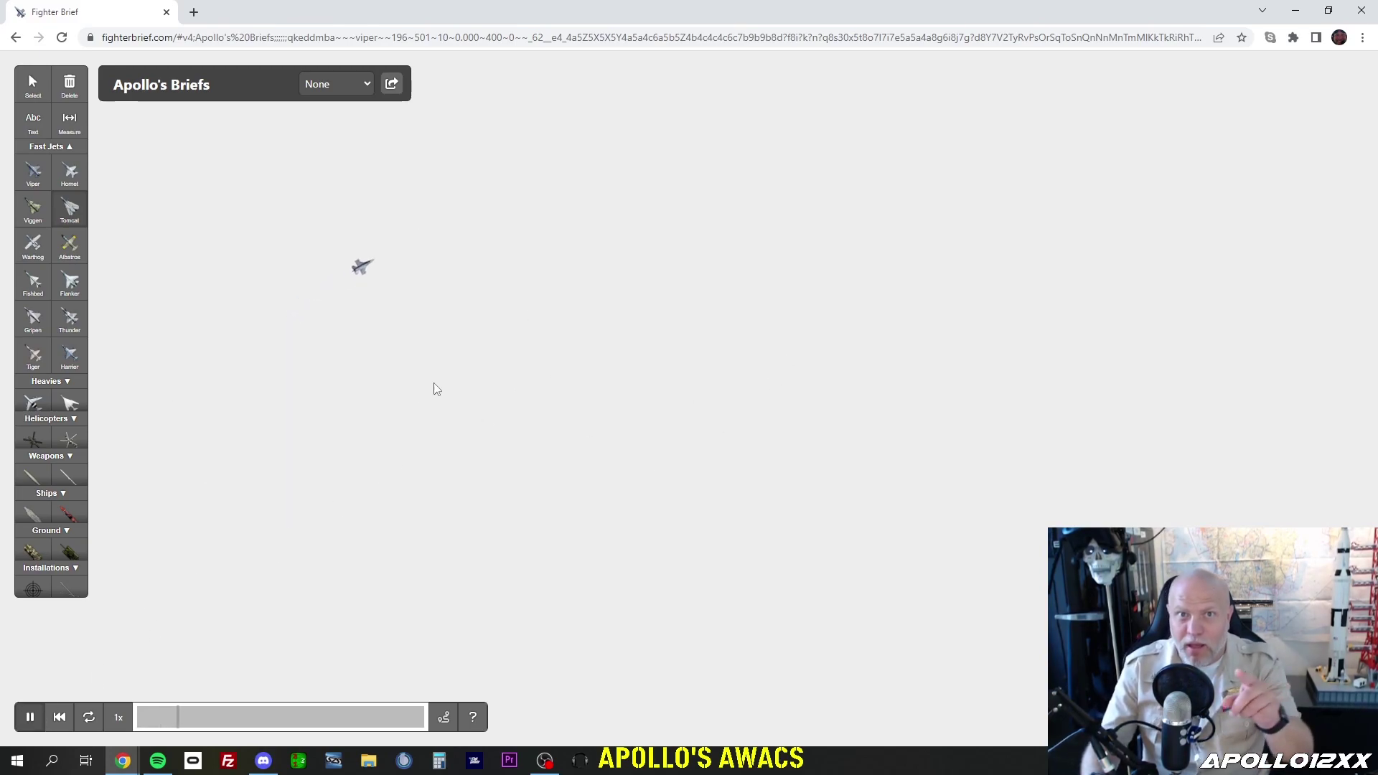
{"action": "left_click", "coordinate": [247, 717]}
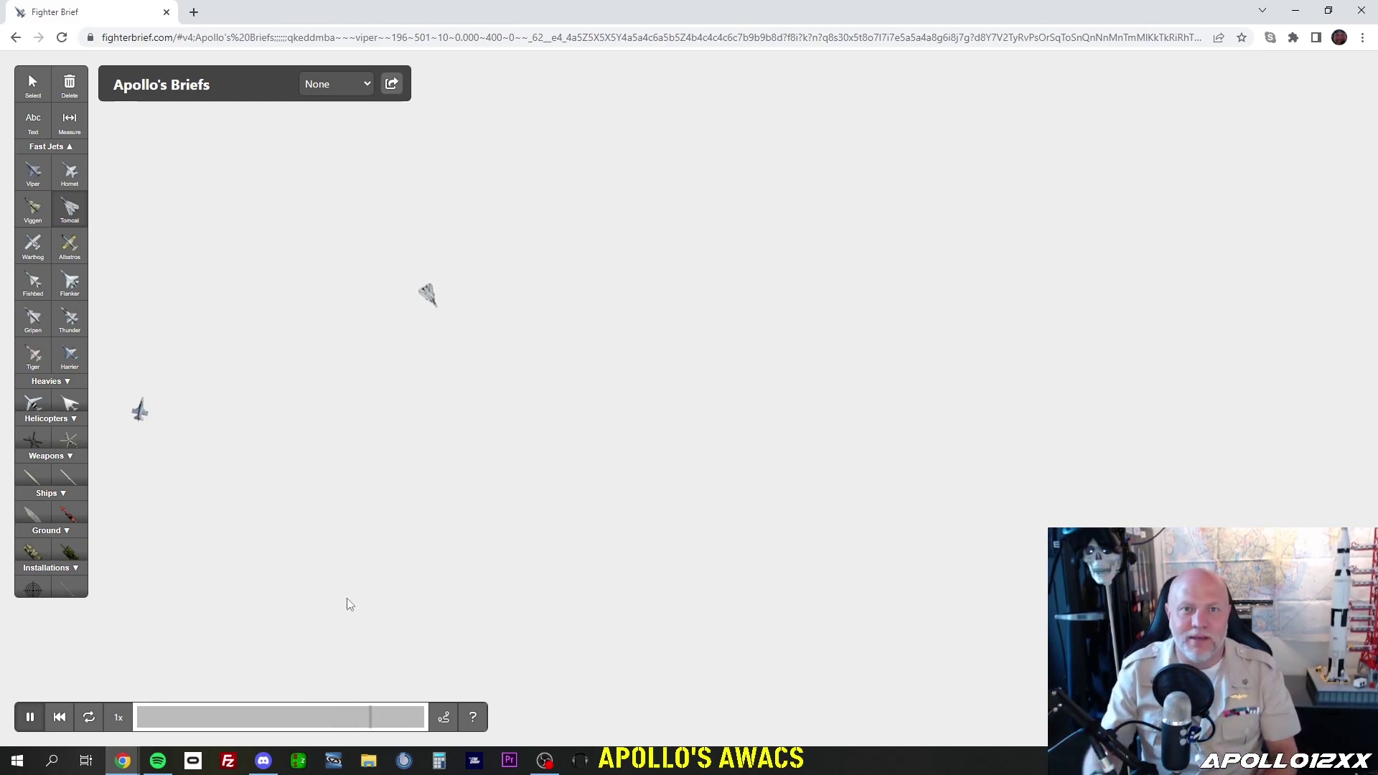
{"action": "left_click", "coordinate": [30, 719]}
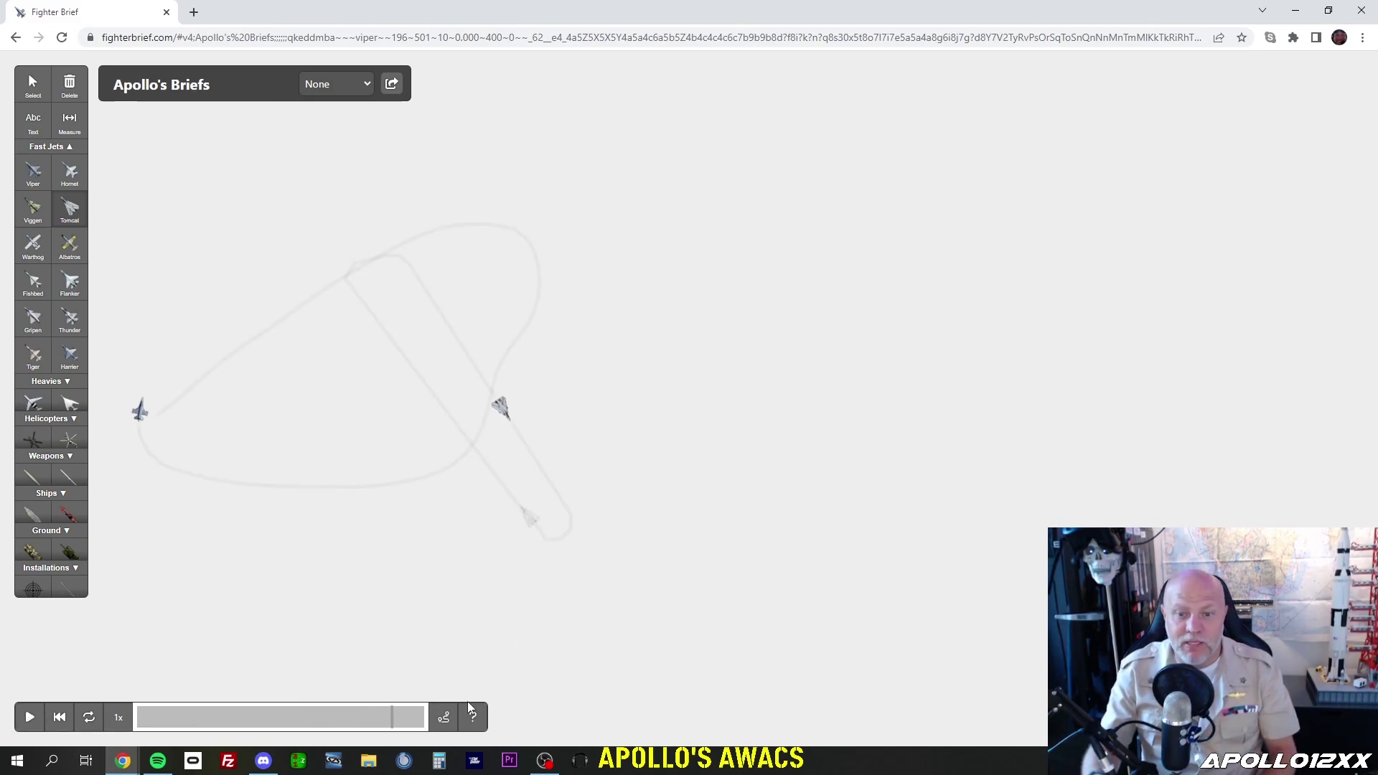
{"action": "left_click", "coordinate": [29, 718]}
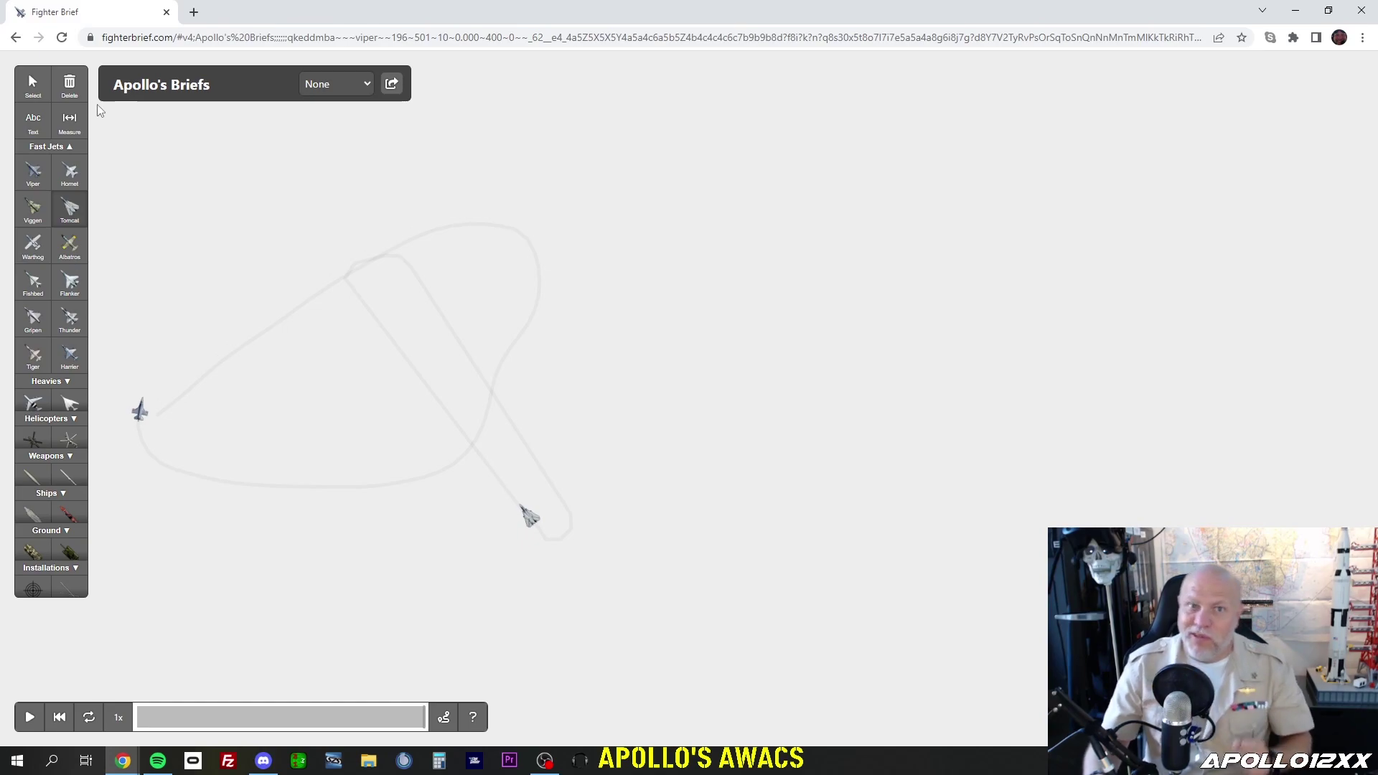
- Name the Tomcat "TIGER us" and assign it to the Blue coalition
{"action": "left_click", "coordinate": [33, 84]}
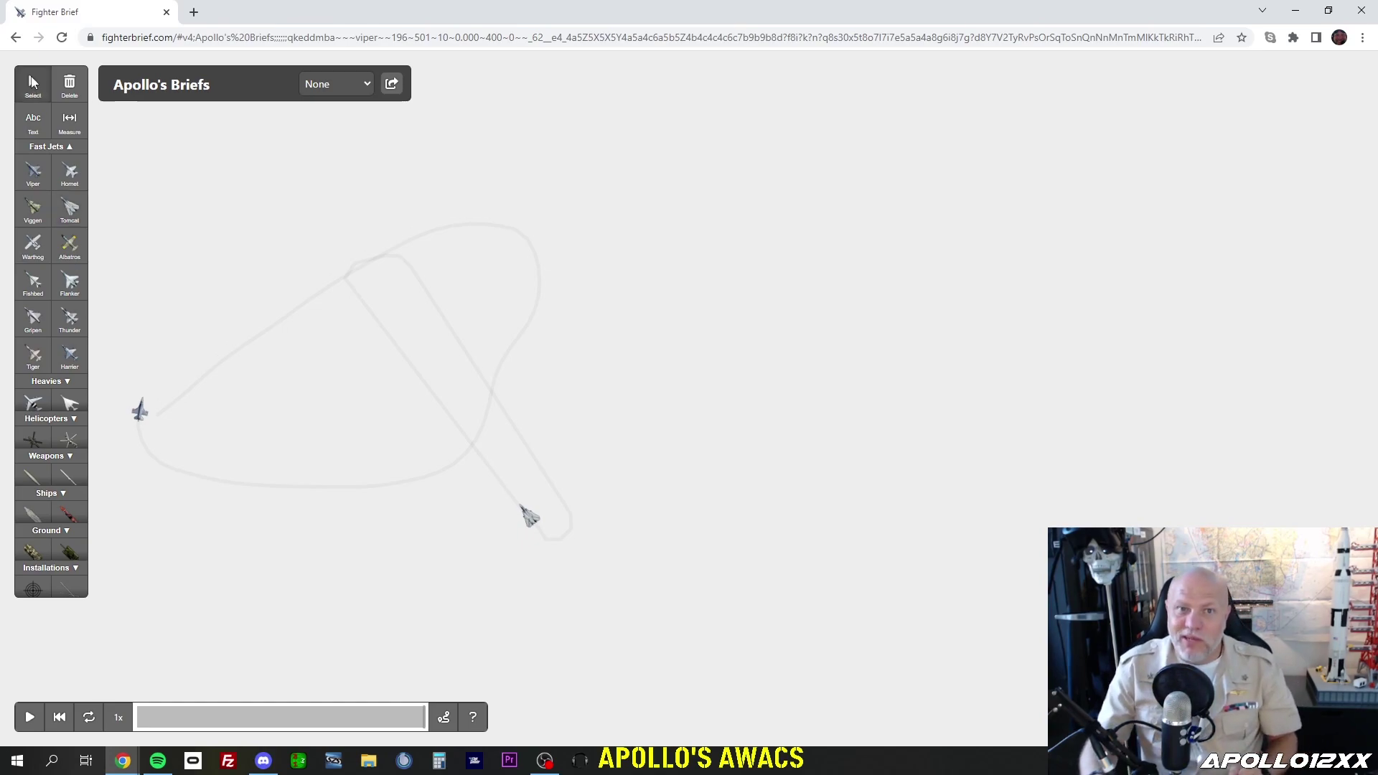
{"action": "left_click", "coordinate": [530, 517]}
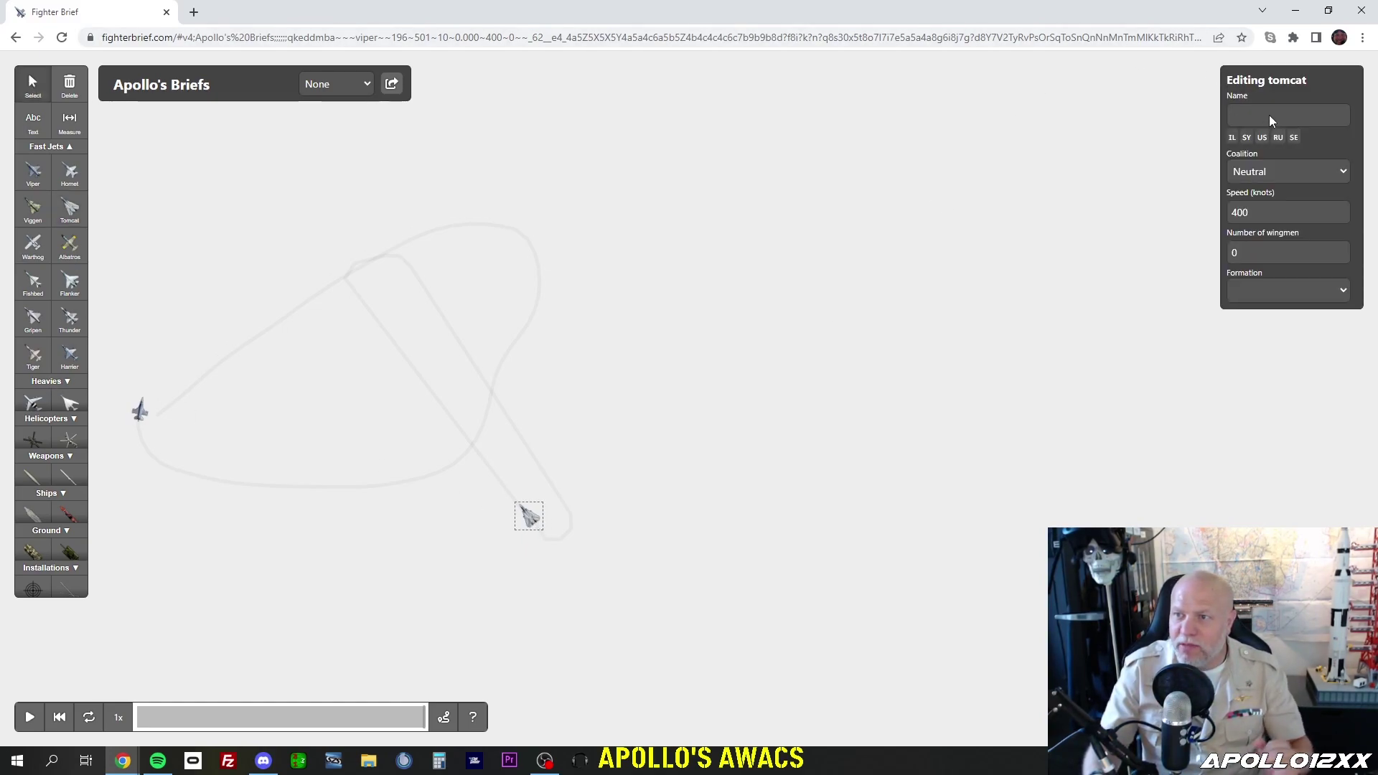
{"action": "type", "text": "TIGER us"}
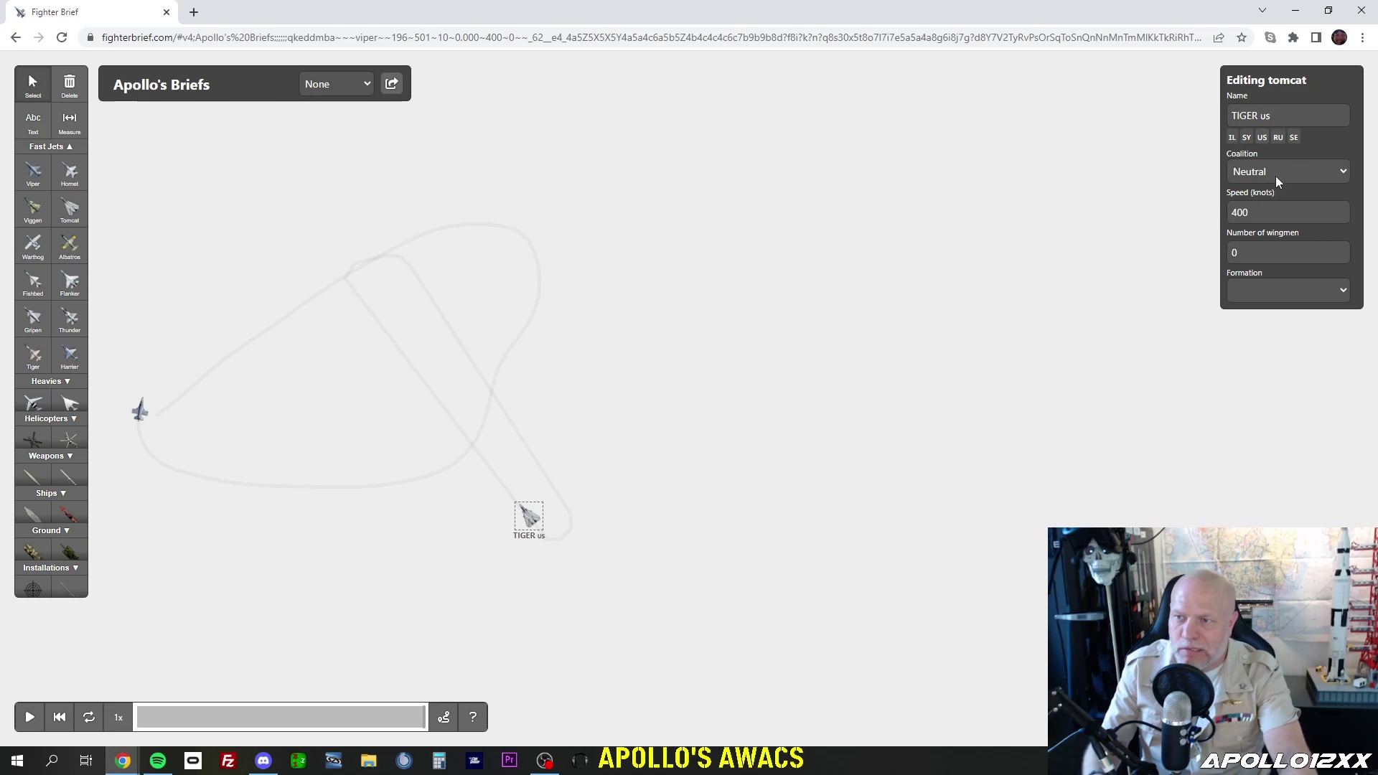
{"action": "left_click", "coordinate": [1278, 178]}
{"action": "left_click", "coordinate": [1282, 205]}
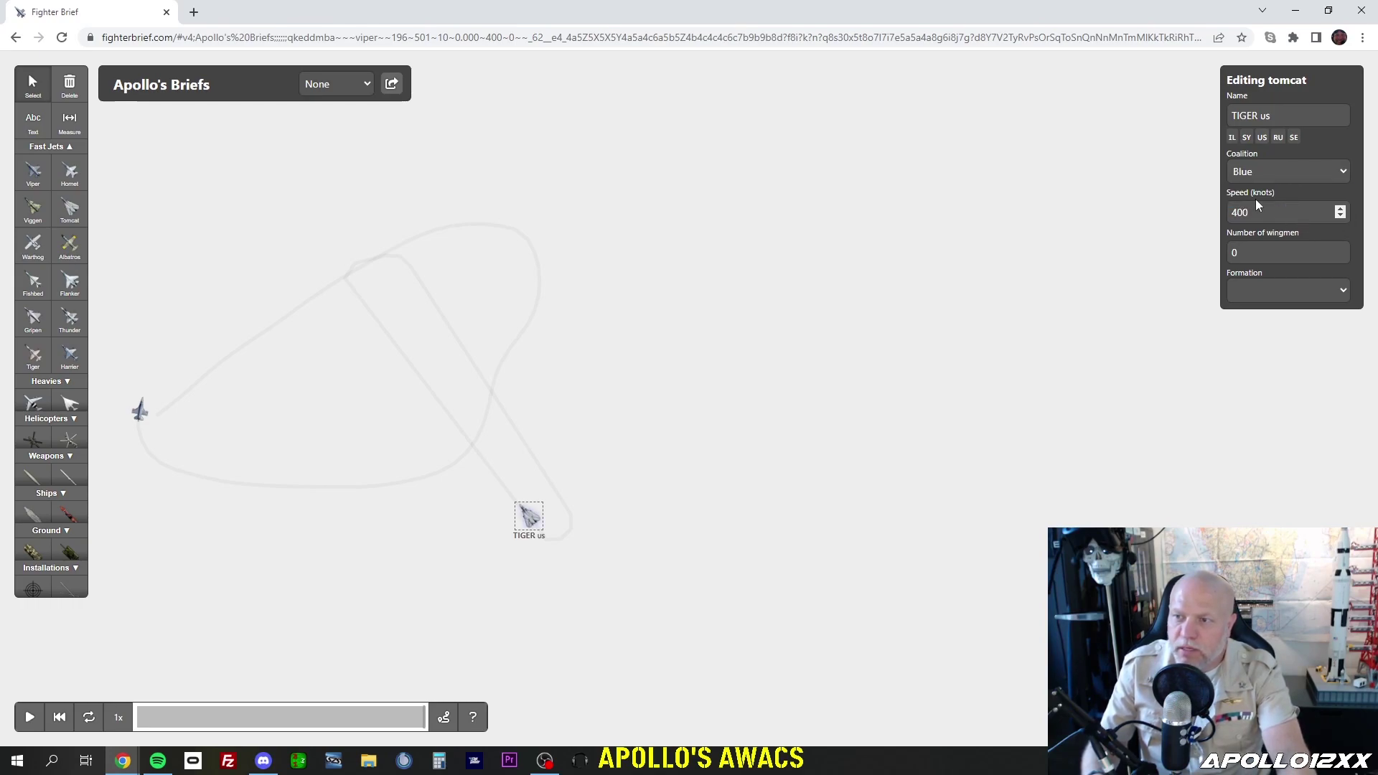
- Give the Tomcat one wingman in echelon-left formation
{"action": "left_click", "coordinate": [1340, 249]}
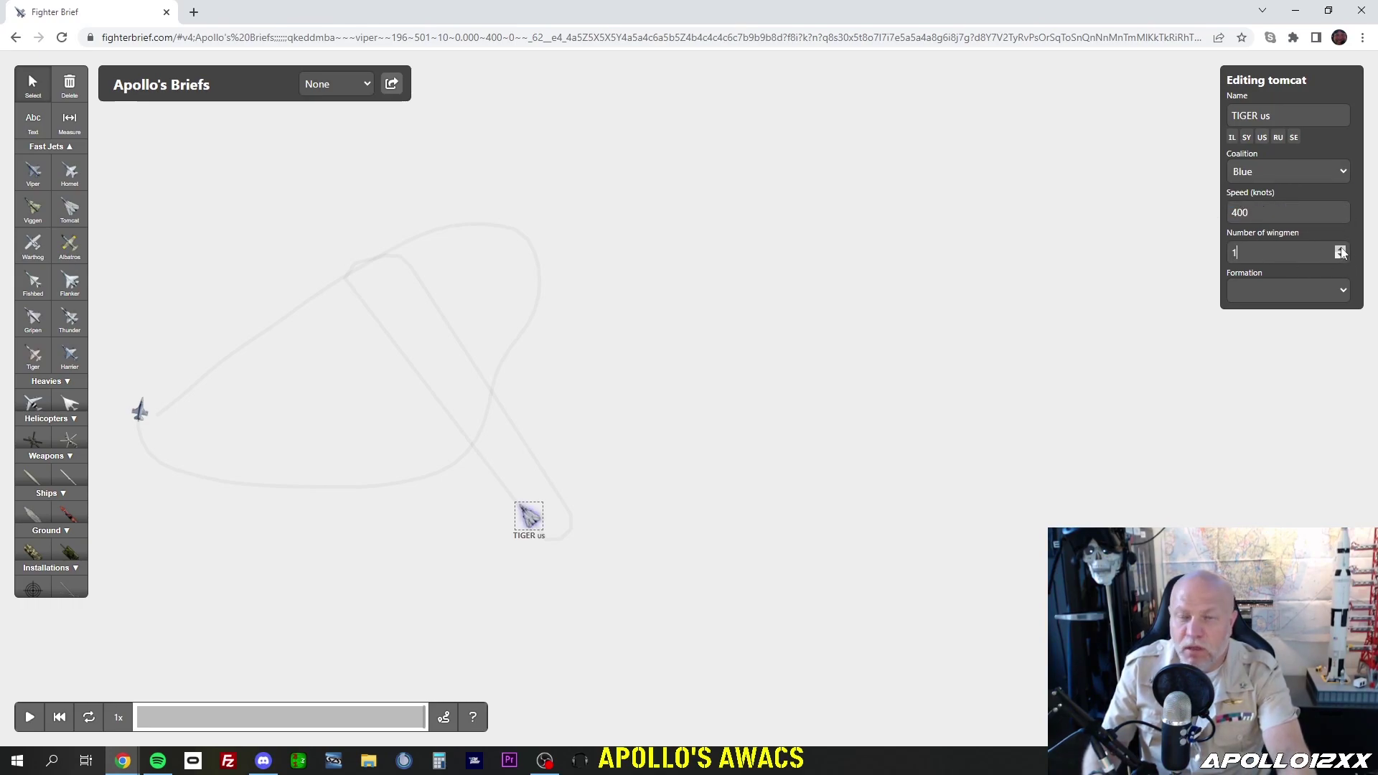
{"action": "left_click", "coordinate": [1344, 290]}
{"action": "left_click", "coordinate": [1322, 336]}
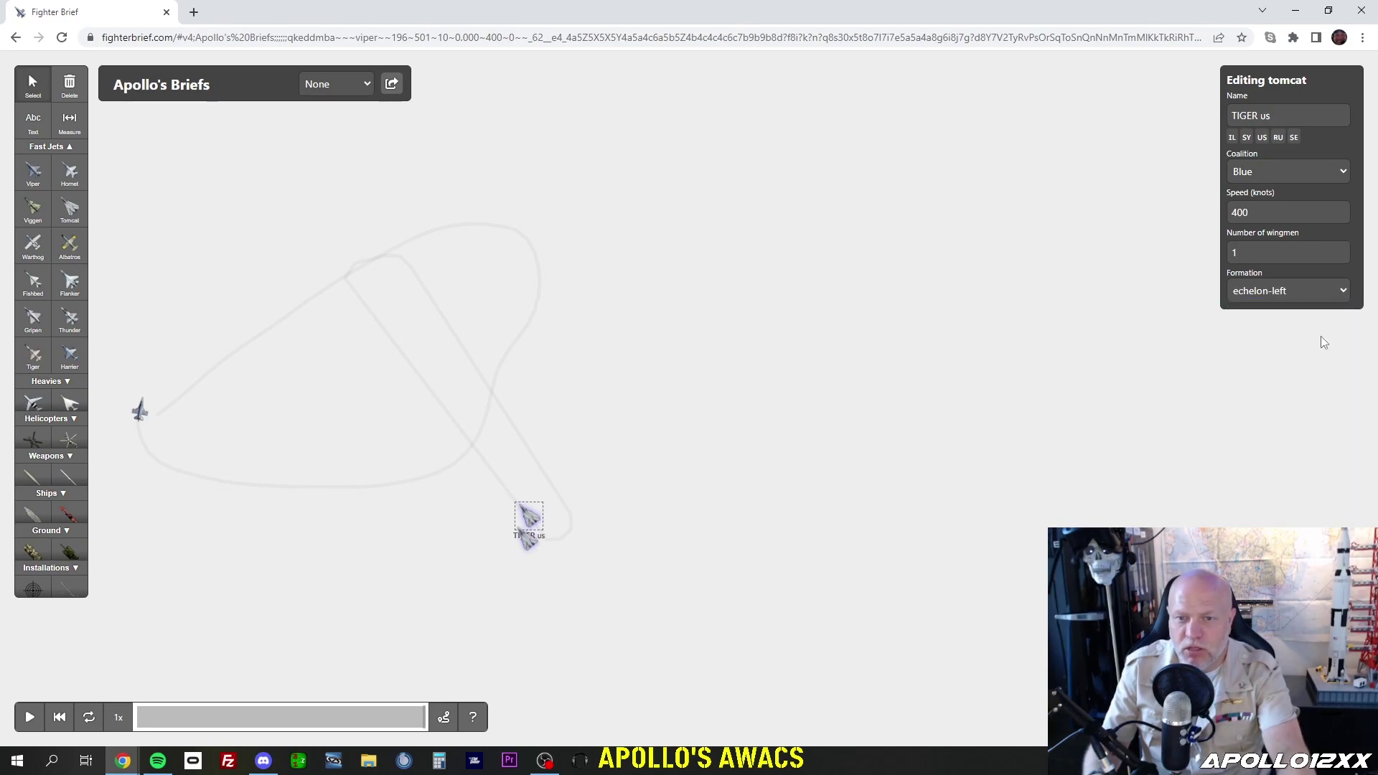
- Play the animation of the Tomcat pair and hide the drawn flight paths
{"action": "left_click", "coordinate": [30, 717]}
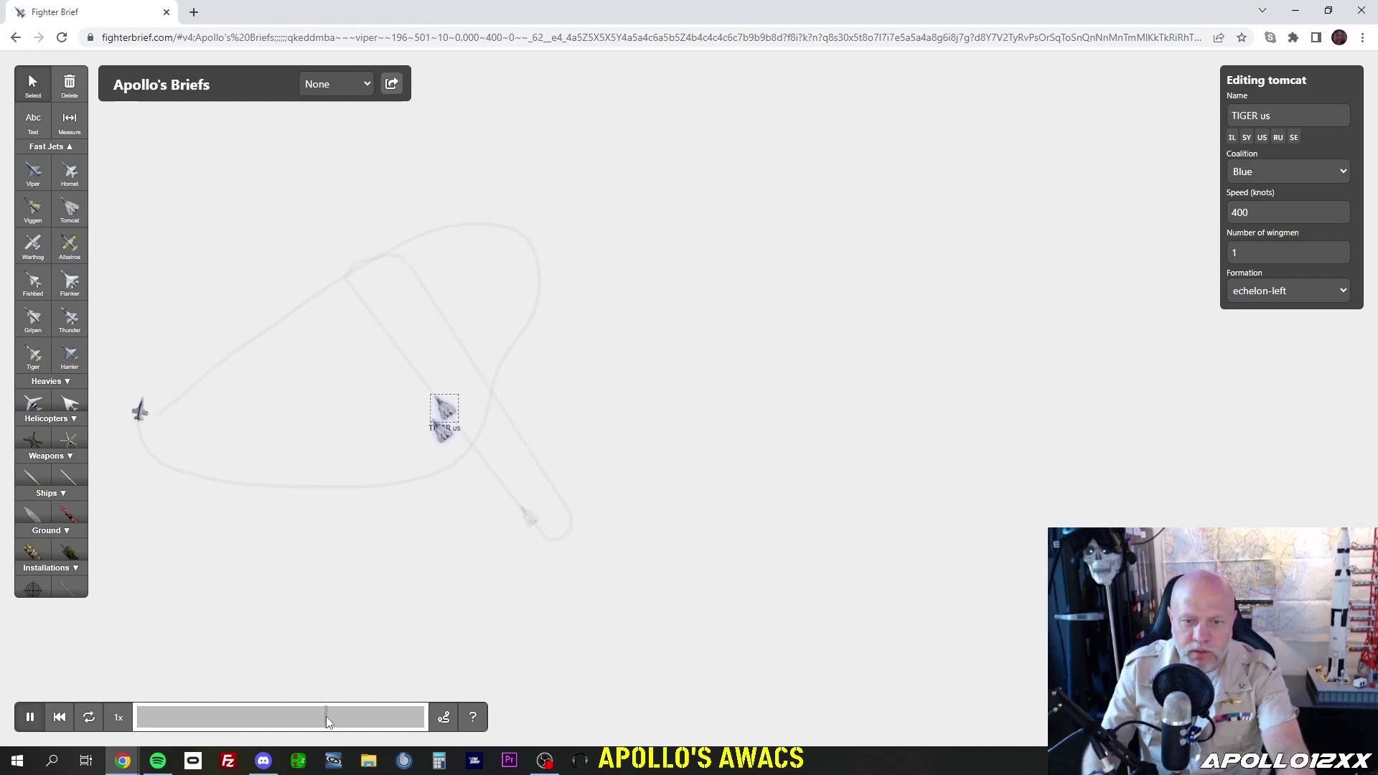
{"action": "left_click", "coordinate": [439, 717]}
{"action": "left_click", "coordinate": [657, 484]}
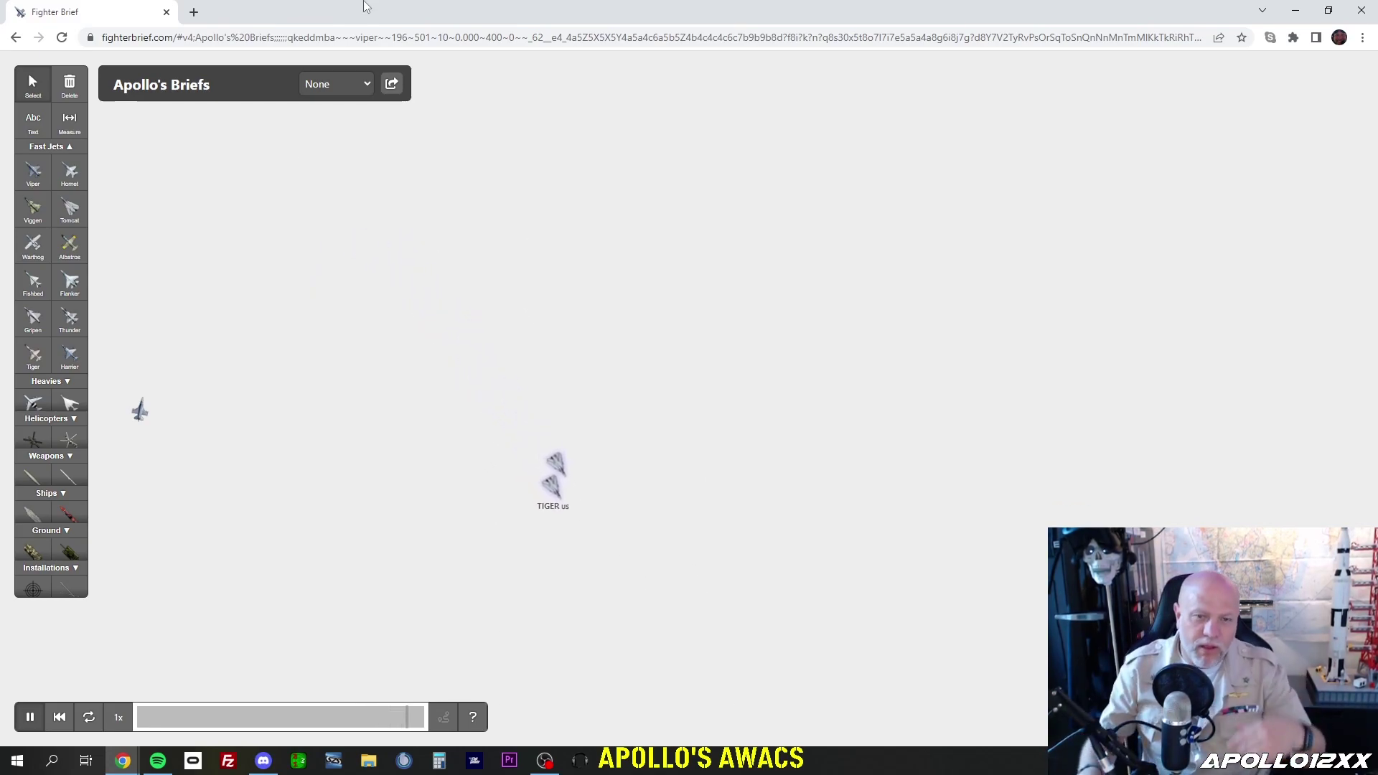
- Name the Viper "LAMB us" and assign it to the Blue coalition
{"action": "left_click", "coordinate": [142, 414]}
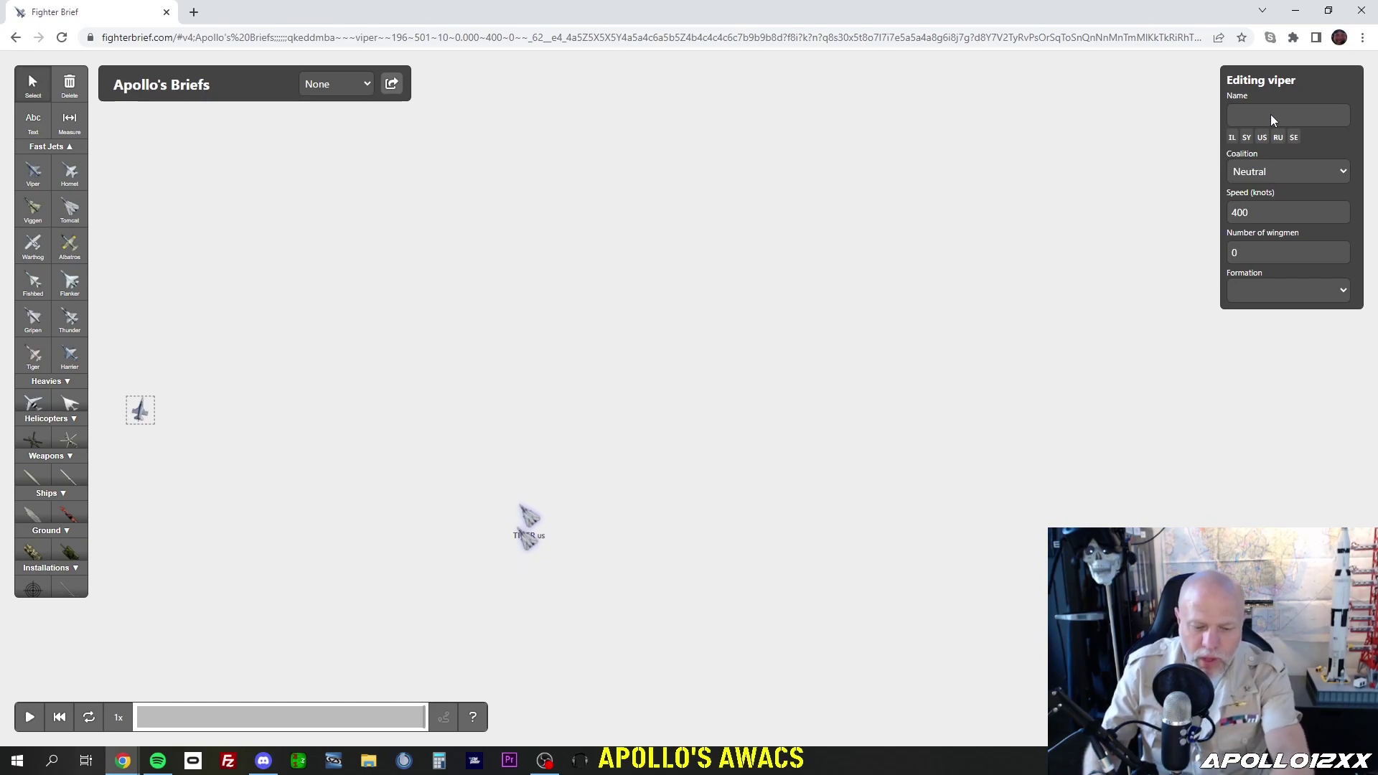
{"action": "type", "text": "LA"}
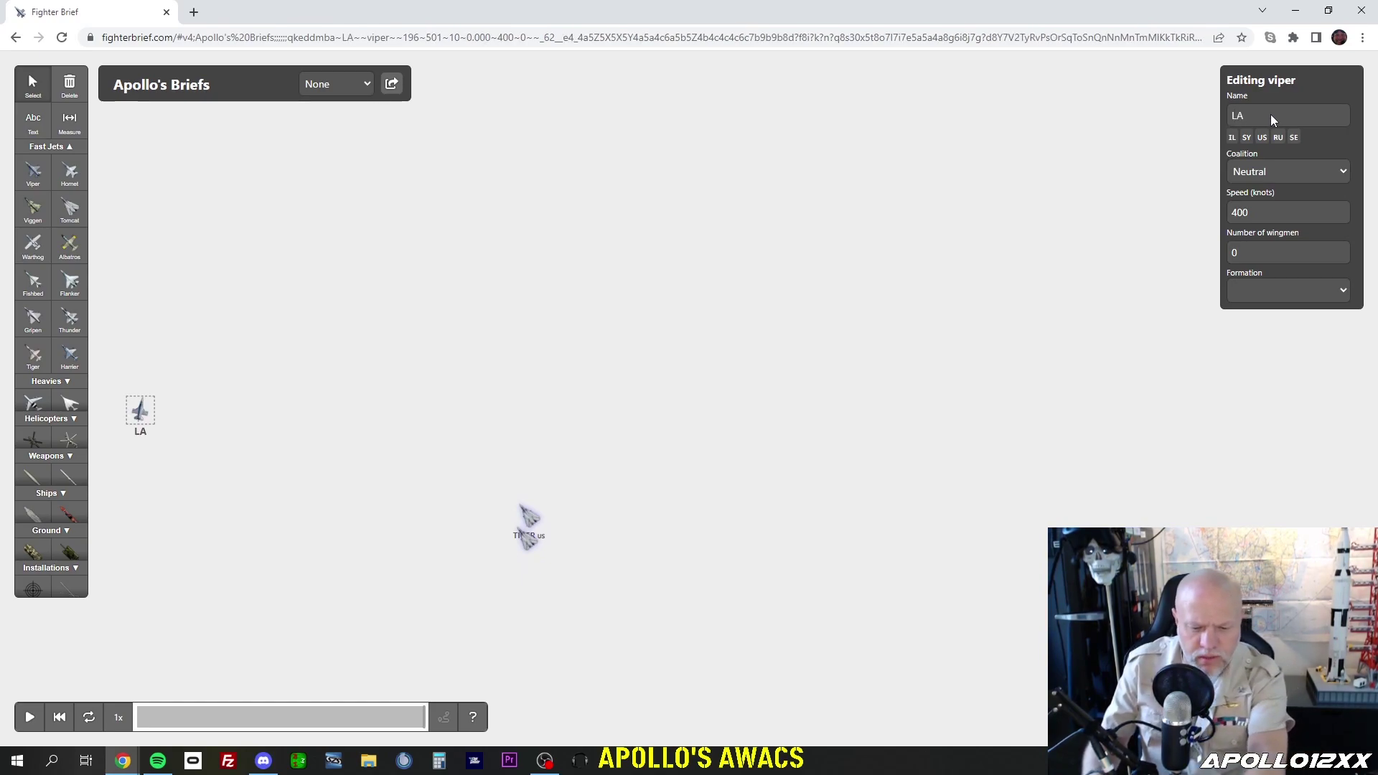
{"action": "type", "text": "MB"}
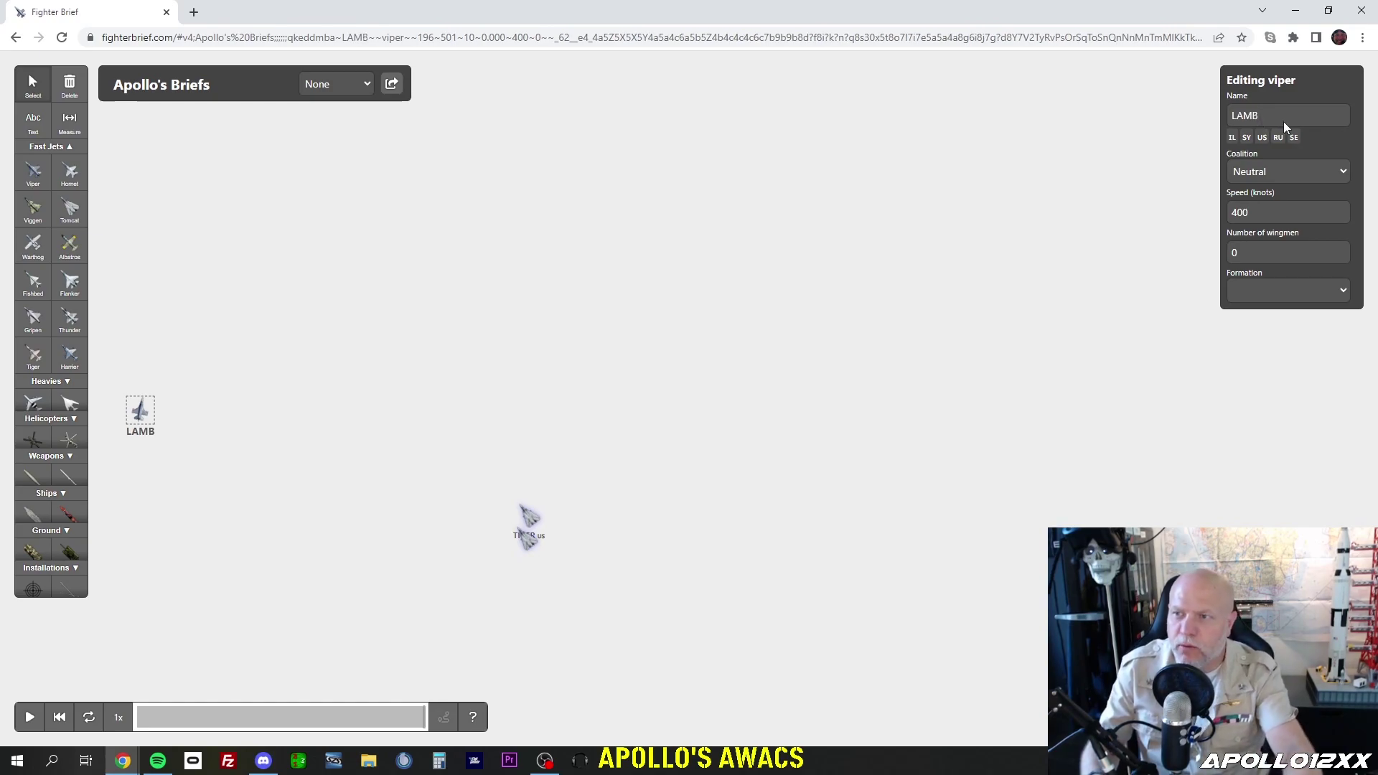
{"action": "left_click", "coordinate": [1262, 137]}
{"action": "left_click", "coordinate": [1272, 171]}
{"action": "left_click", "coordinate": [1274, 212]}
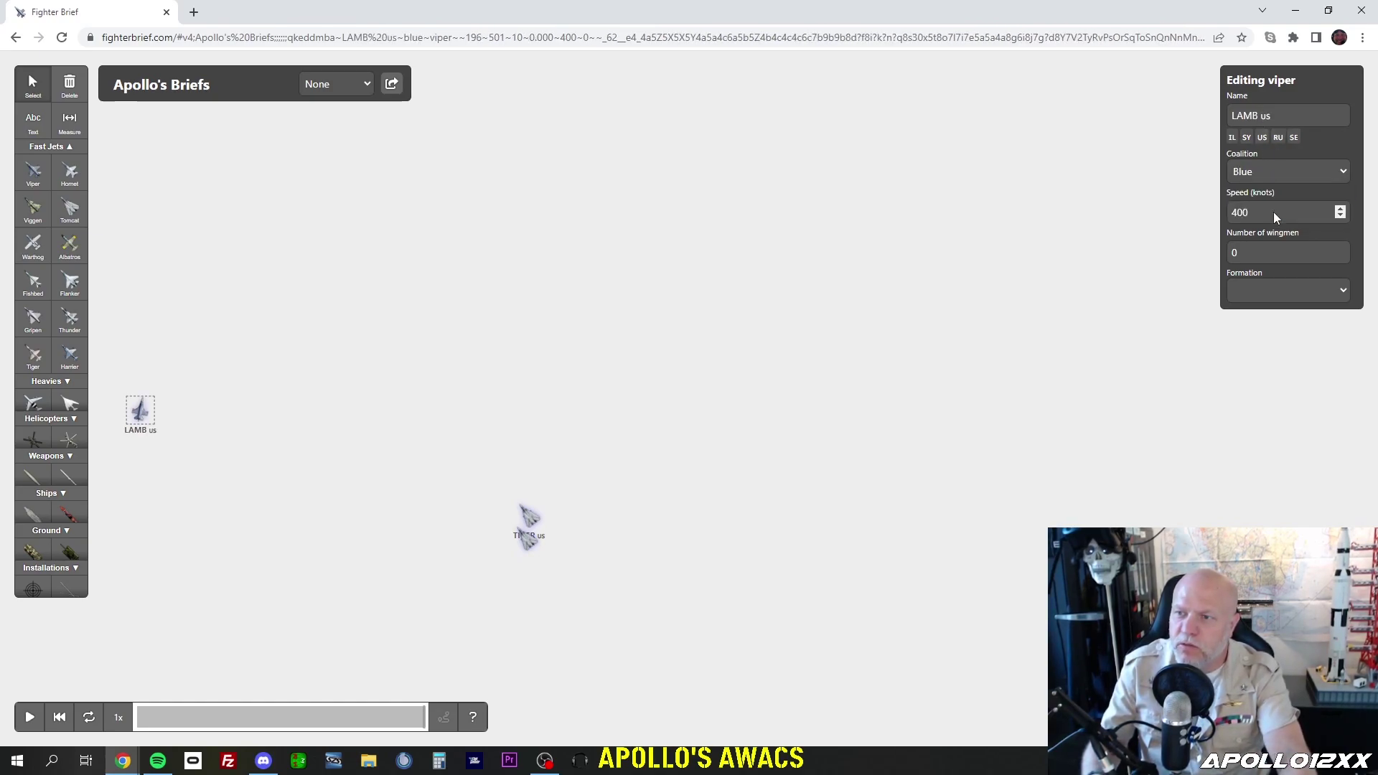
- Give the Viper three wingmen in trail formation, then play the animation and pause it with the flight on its first leg
{"action": "triple_click", "coordinate": [1341, 253]}
{"action": "left_click", "coordinate": [1341, 290]}
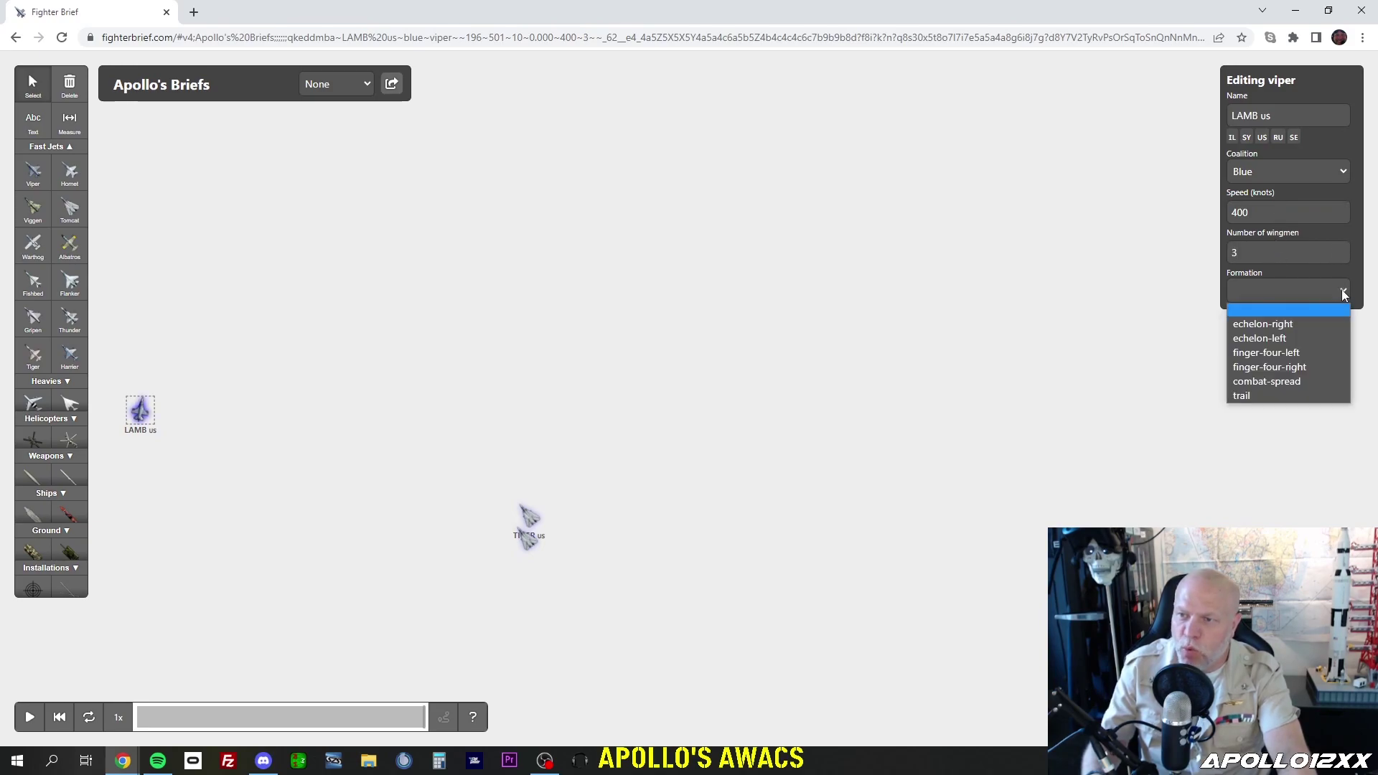
{"action": "left_click", "coordinate": [1260, 398]}
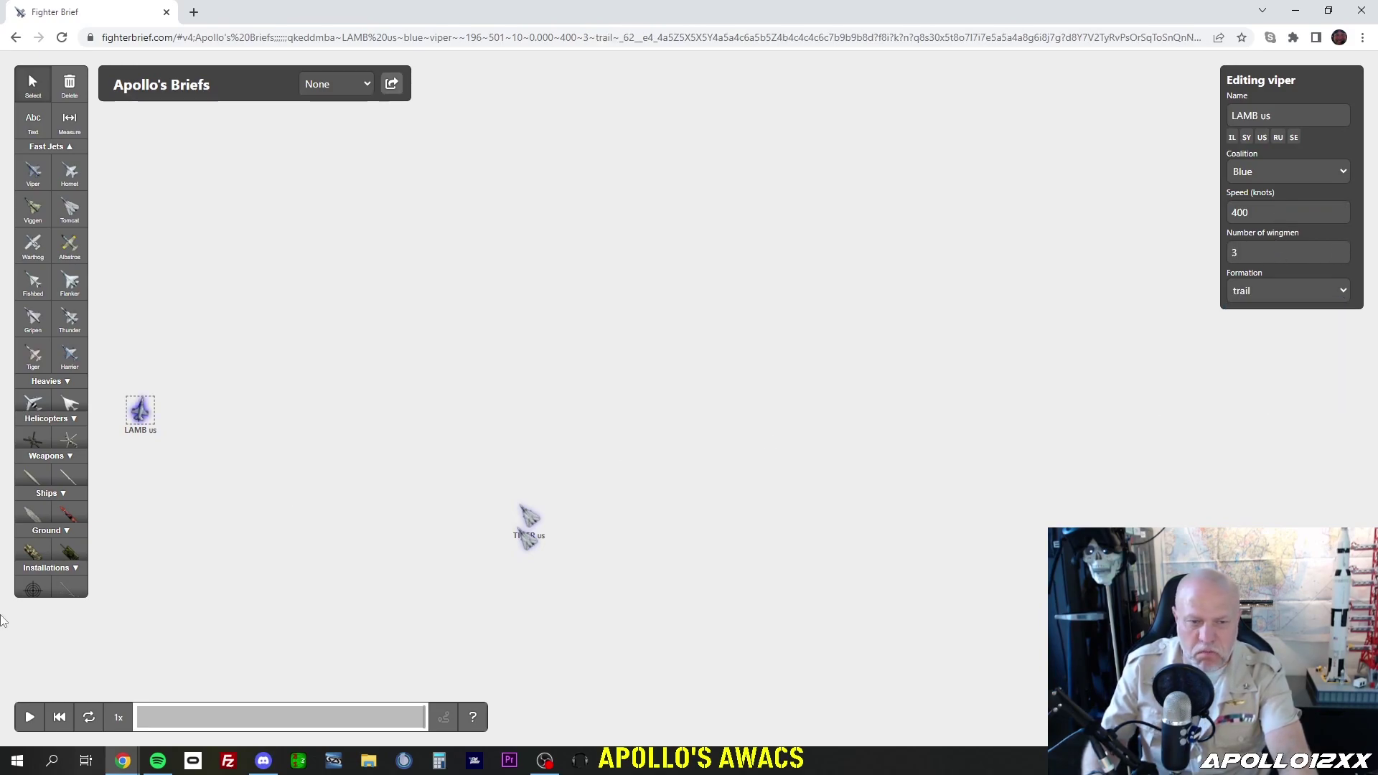
{"action": "left_click", "coordinate": [32, 720]}
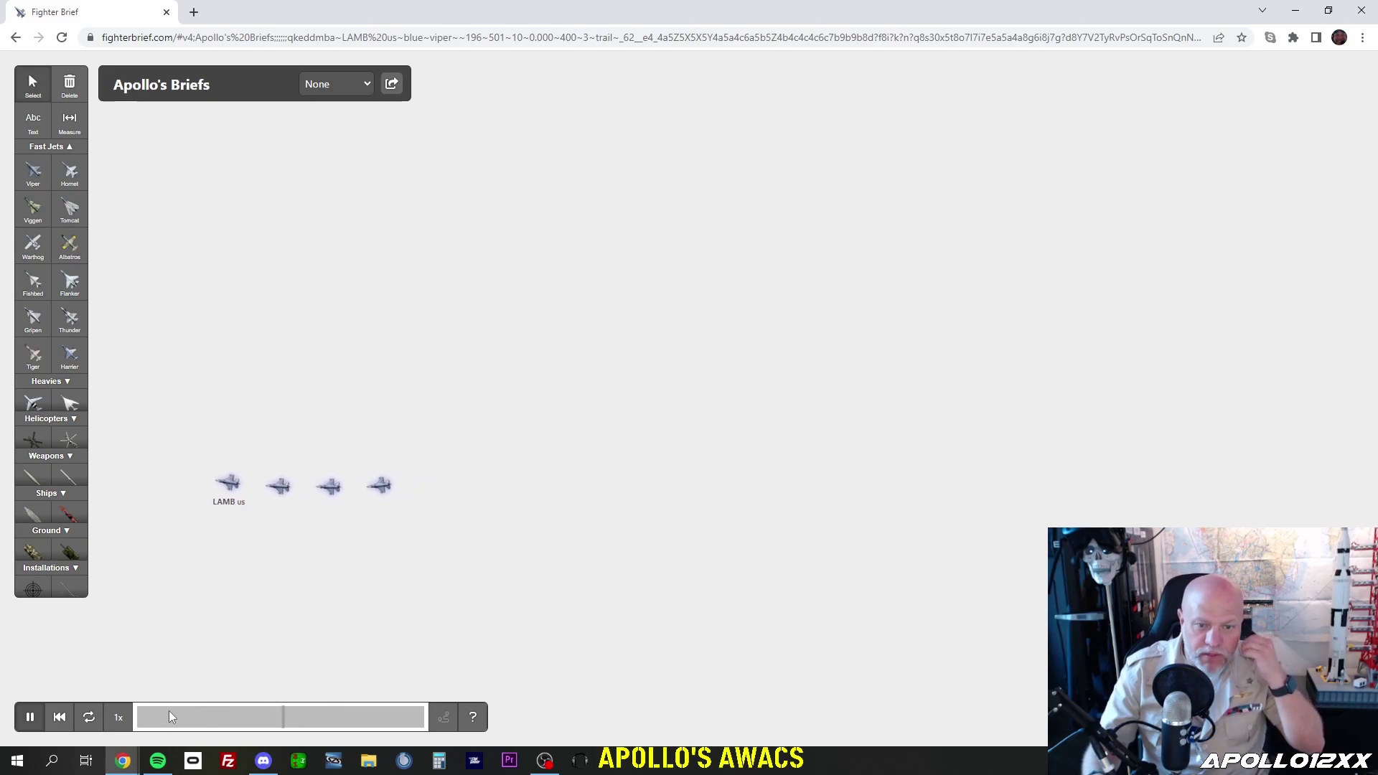
{"action": "left_click", "coordinate": [31, 720]}
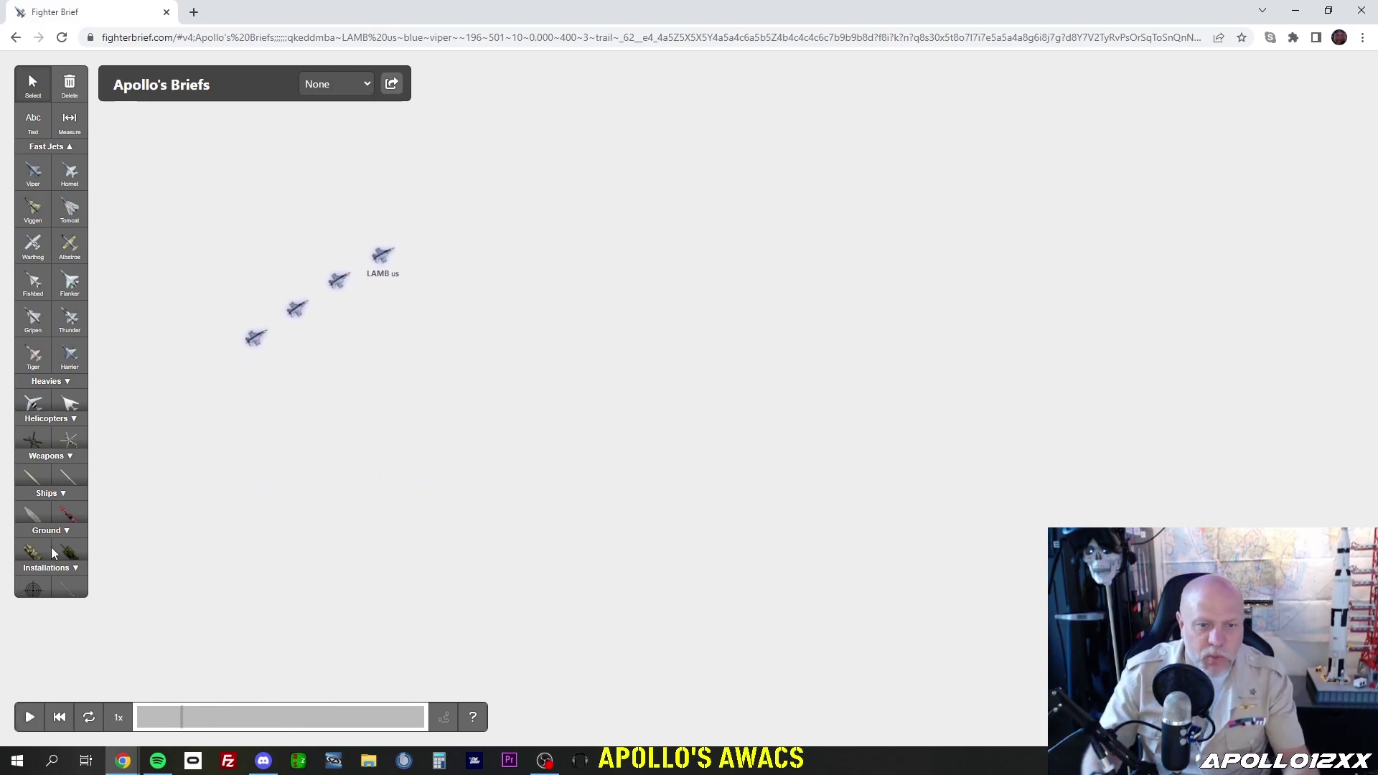
- Place a bullseye just ahead of and below the lead Viper, name it "B/E" and assign it to the Blue coalition
{"action": "left_click", "coordinate": [33, 590]}
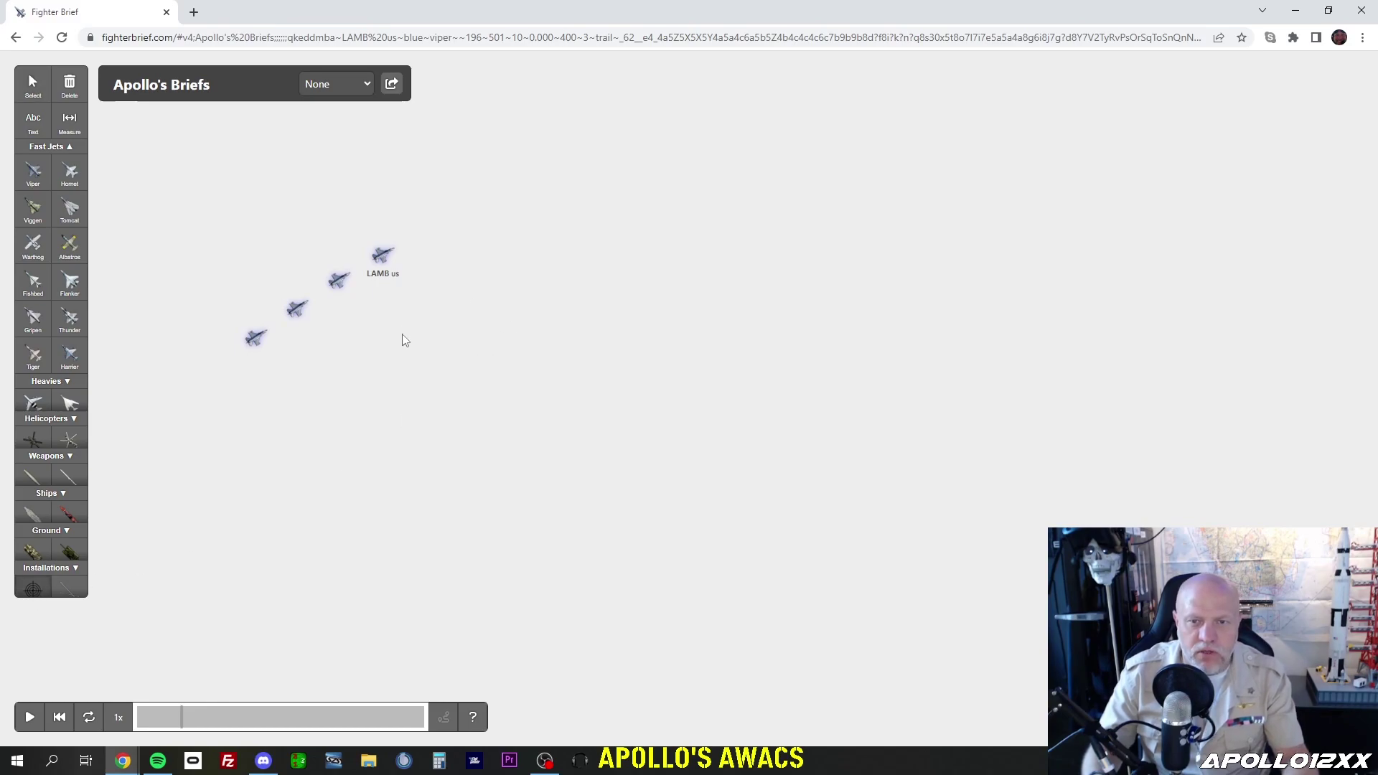
{"action": "left_click", "coordinate": [459, 332]}
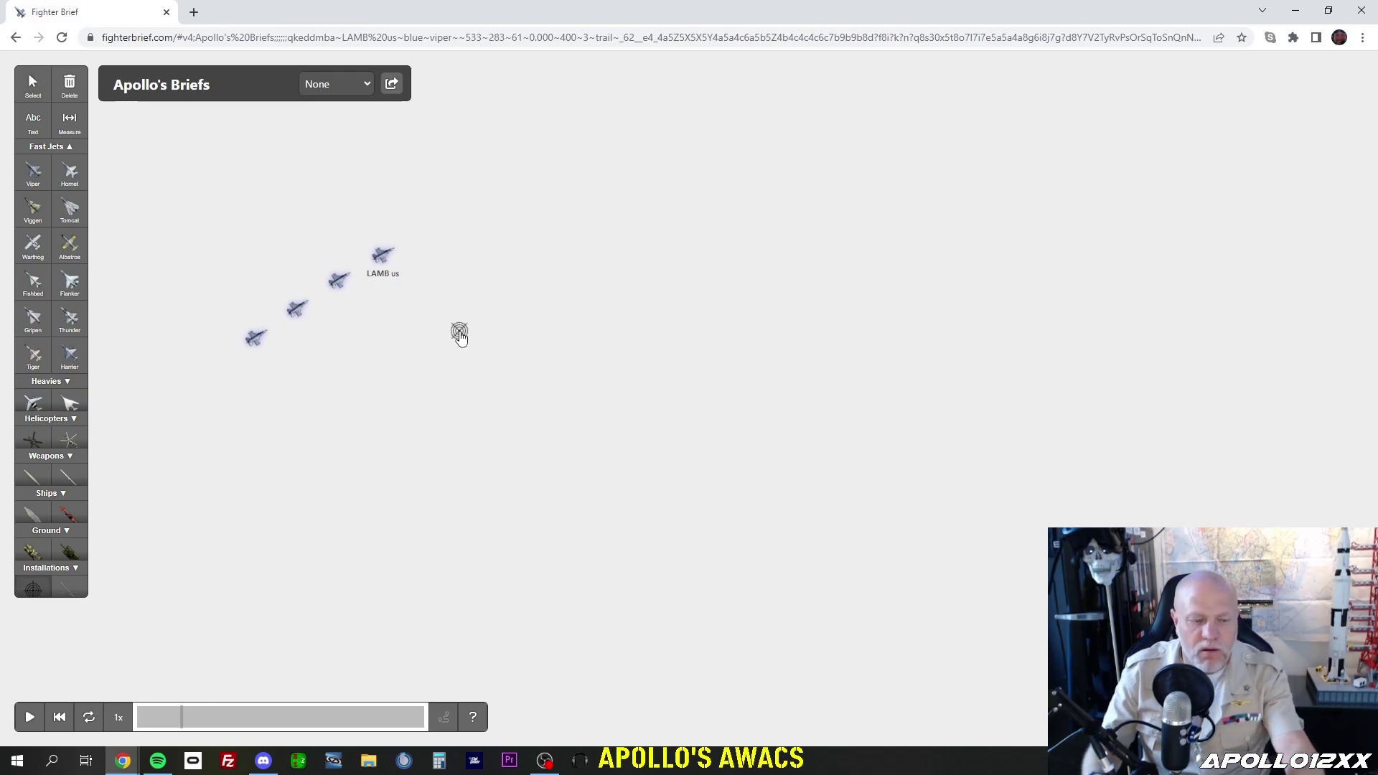
{"action": "scroll", "coordinate": [460, 337], "scroll_direction": "up", "scroll_amount": 3}
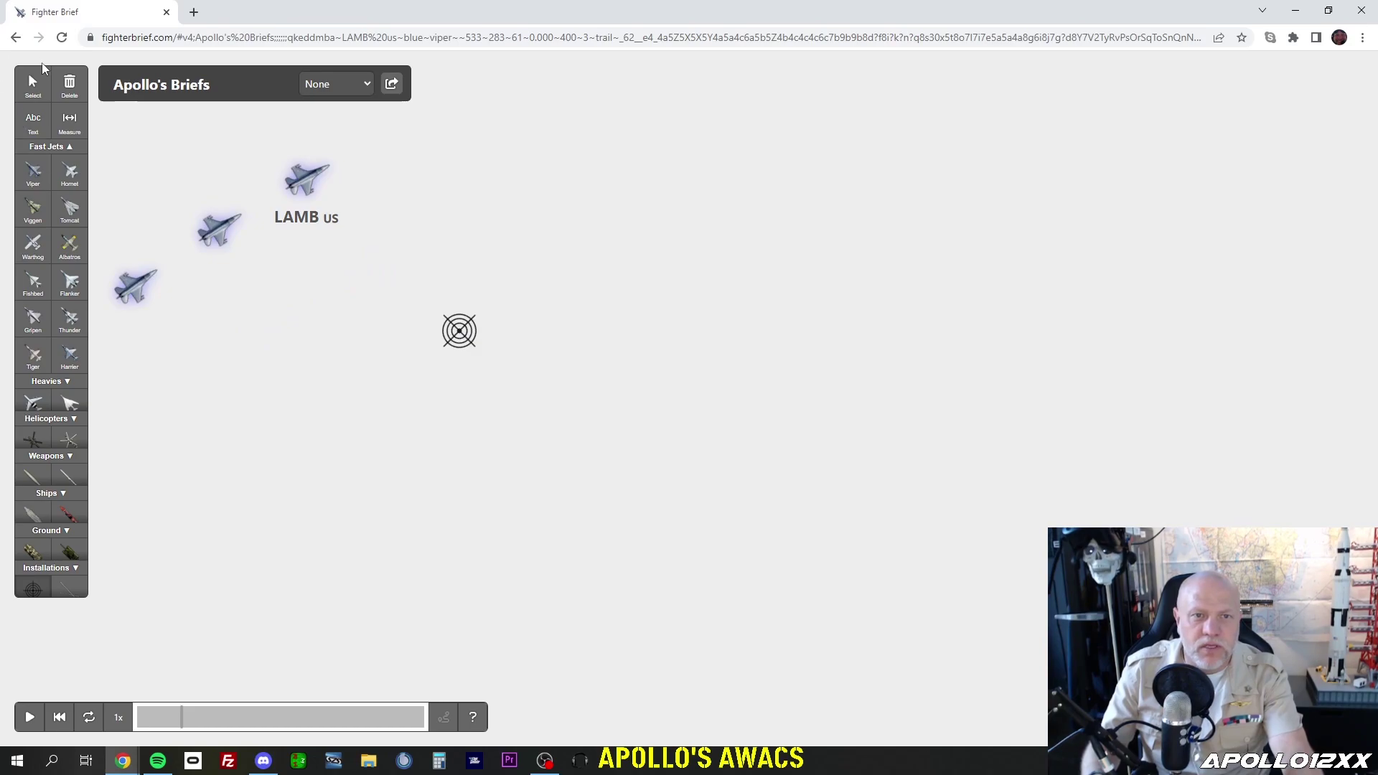
{"action": "left_click", "coordinate": [466, 330]}
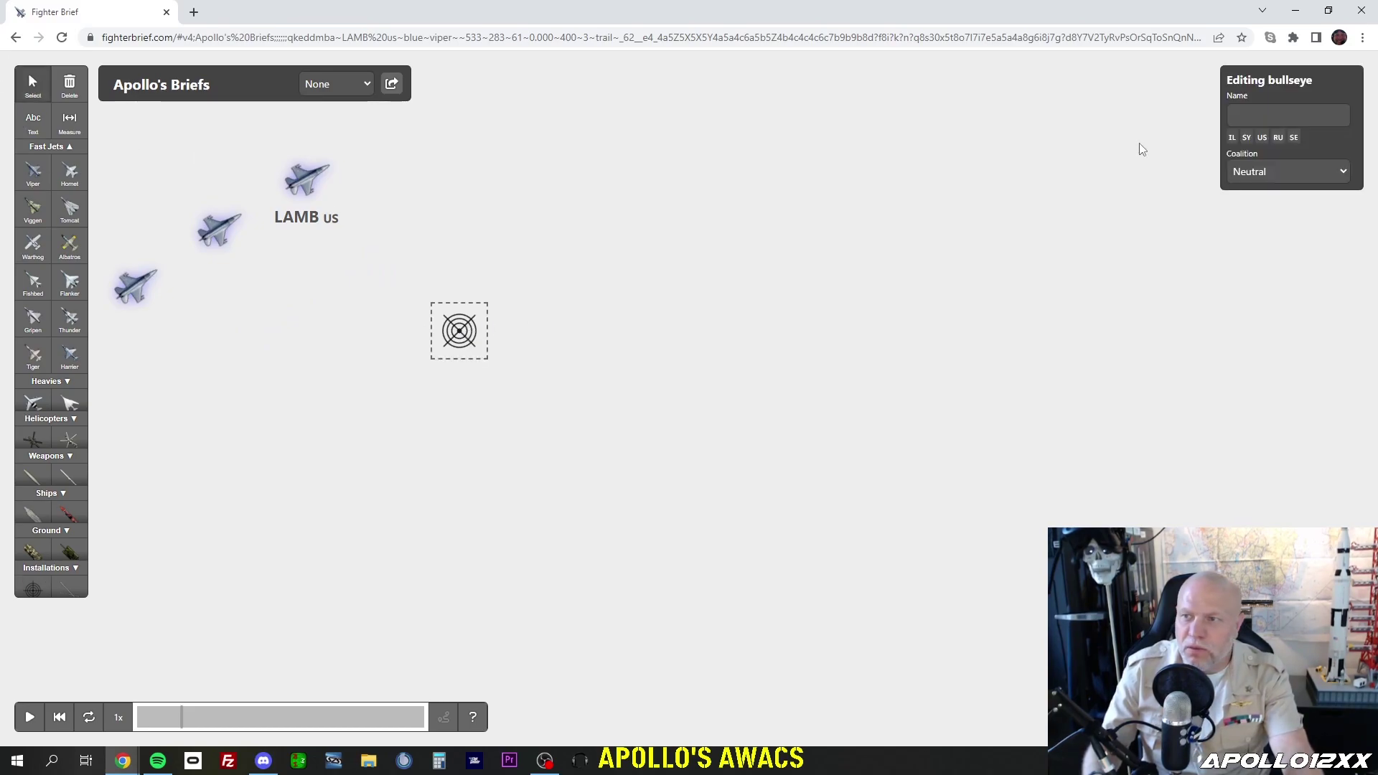
{"action": "type", "text": "B/E"}
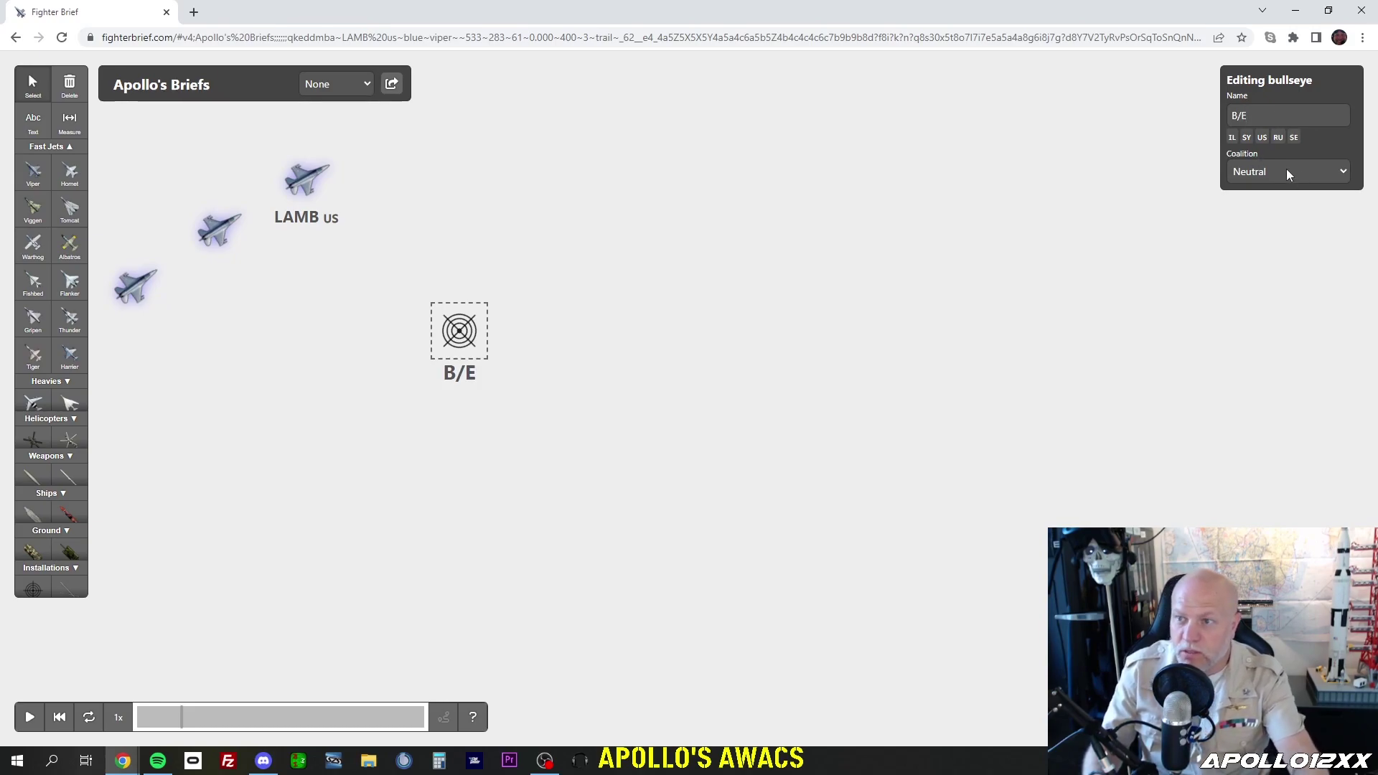
{"action": "left_click", "coordinate": [1307, 172]}
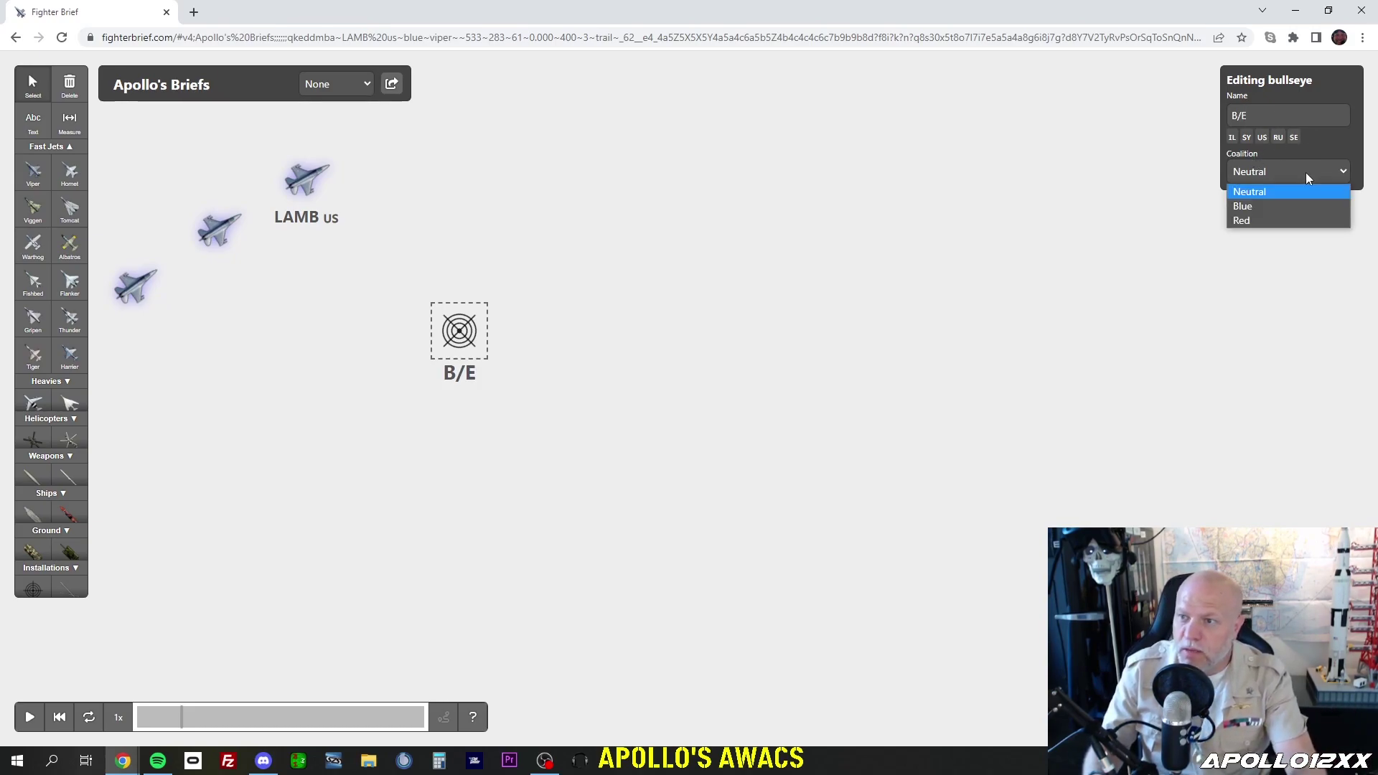
{"action": "left_click", "coordinate": [1277, 208]}
{"action": "left_click", "coordinate": [335, 497]}
{"action": "scroll", "coordinate": [307, 394], "scroll_direction": "down", "scroll_amount": 3}
{"action": "scroll", "coordinate": [363, 423], "scroll_direction": "up", "scroll_amount": 3}
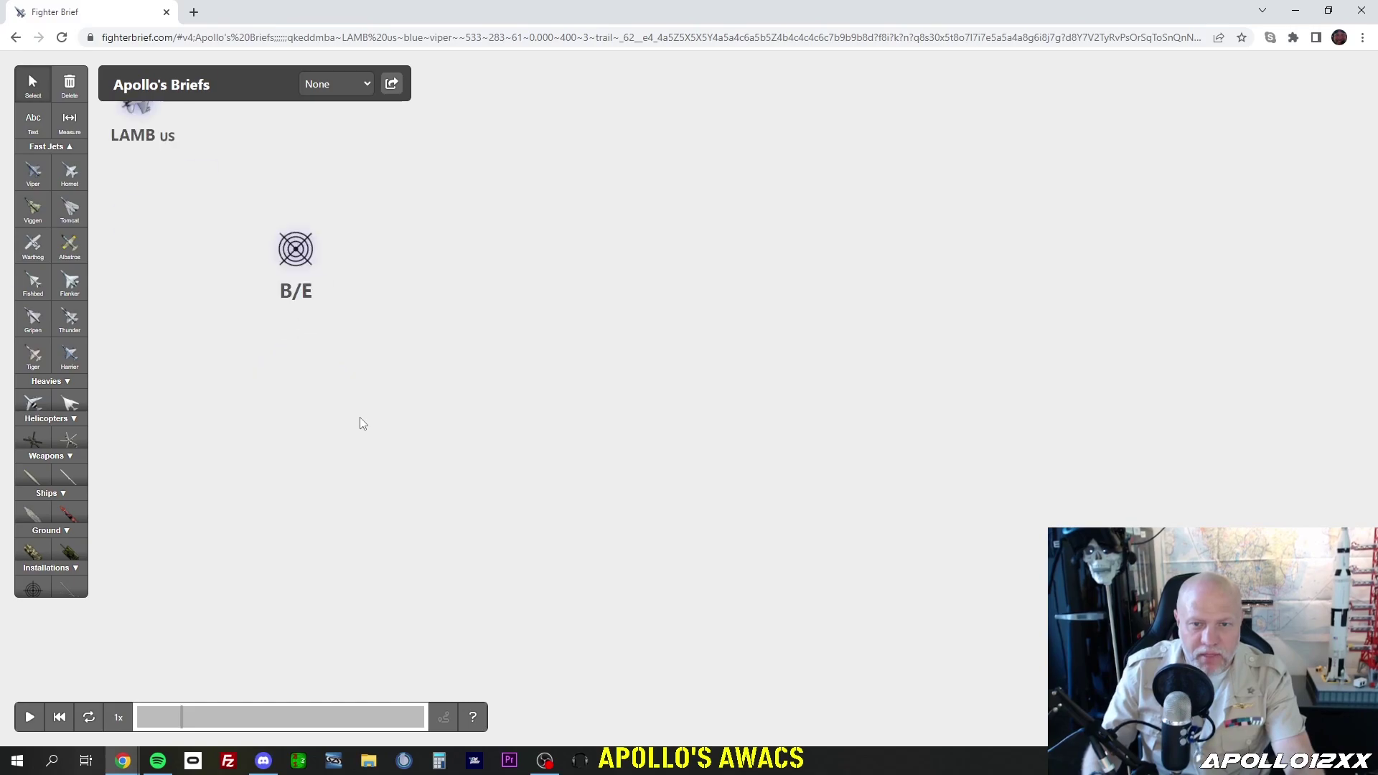
{"action": "left_click_drag", "start_coordinate": [213, 296], "coordinate": [491, 420]}
{"action": "scroll", "coordinate": [505, 424], "scroll_direction": "down", "scroll_amount": 4}
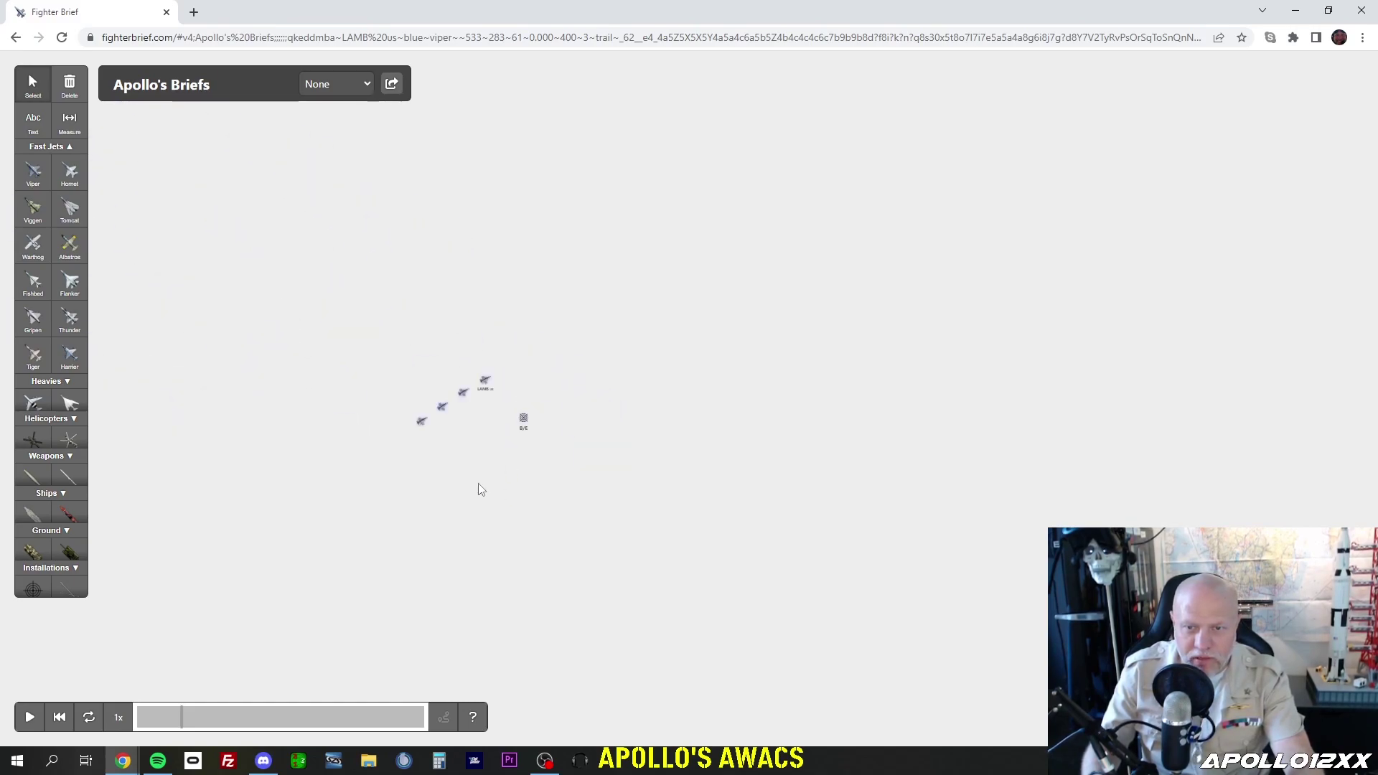
{"action": "left_click_drag", "start_coordinate": [440, 379], "coordinate": [369, 333]}
{"action": "scroll", "coordinate": [369, 333], "scroll_direction": "up", "scroll_amount": 4}
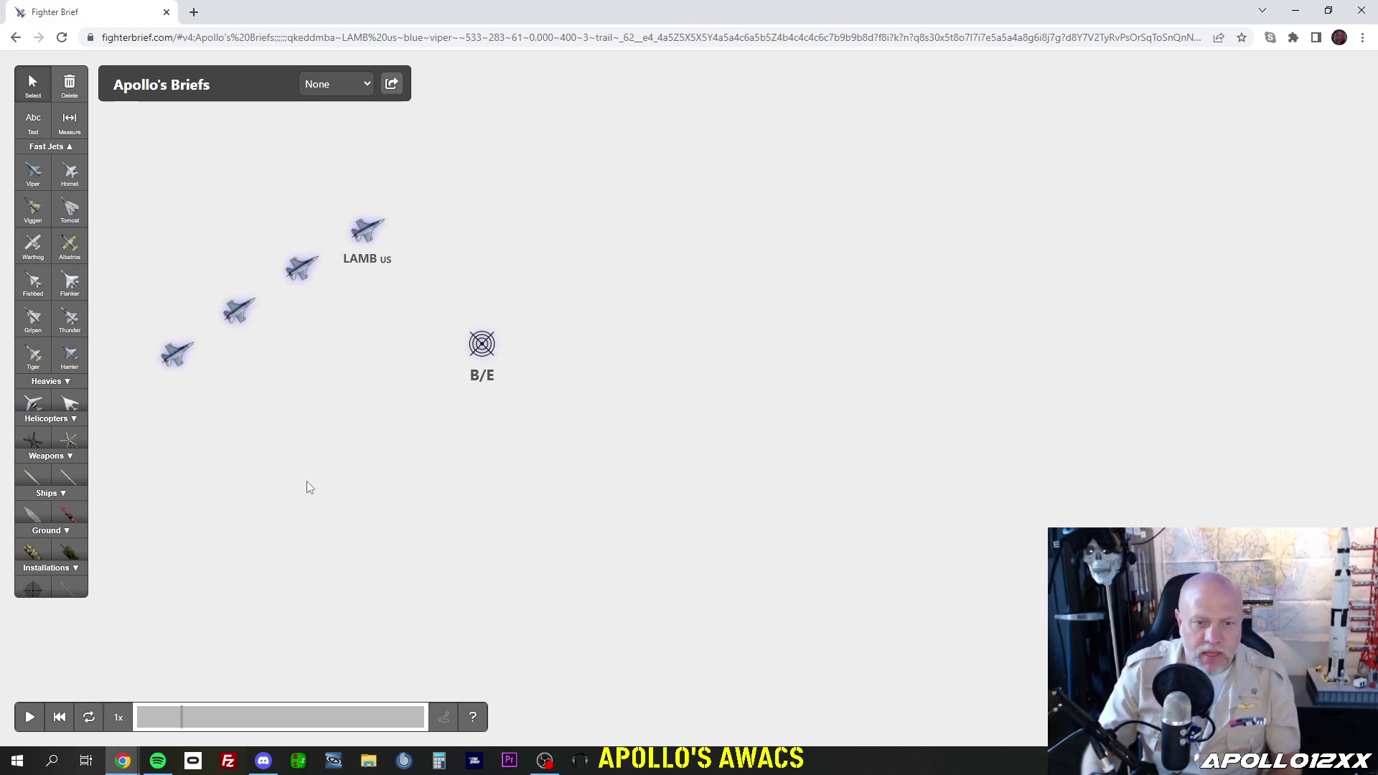
- Play the animation into the Viper flight's turn, place a bridge at the lead Viper's position, and return the timeline to the start
{"action": "left_click", "coordinate": [50, 534]}
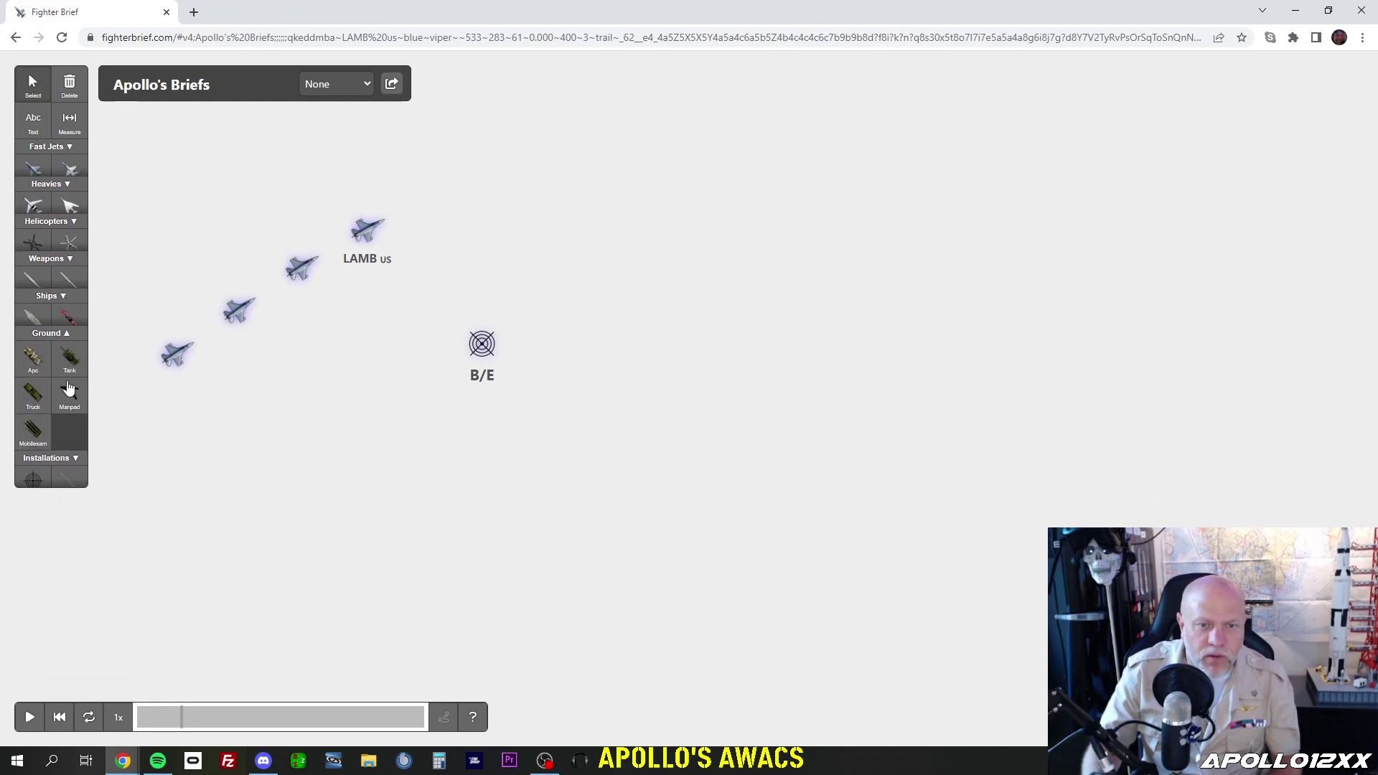
{"action": "left_click", "coordinate": [70, 460]}
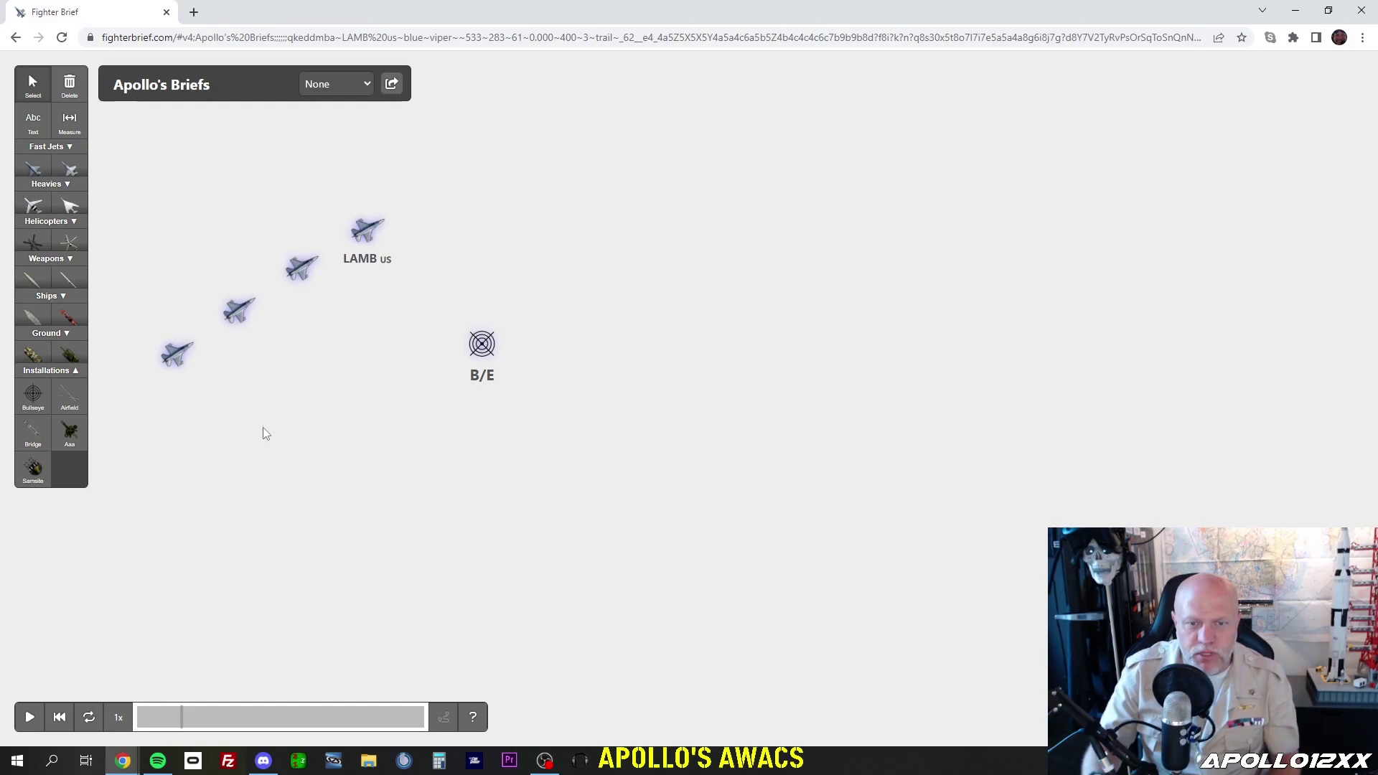
{"action": "left_click", "coordinate": [33, 435]}
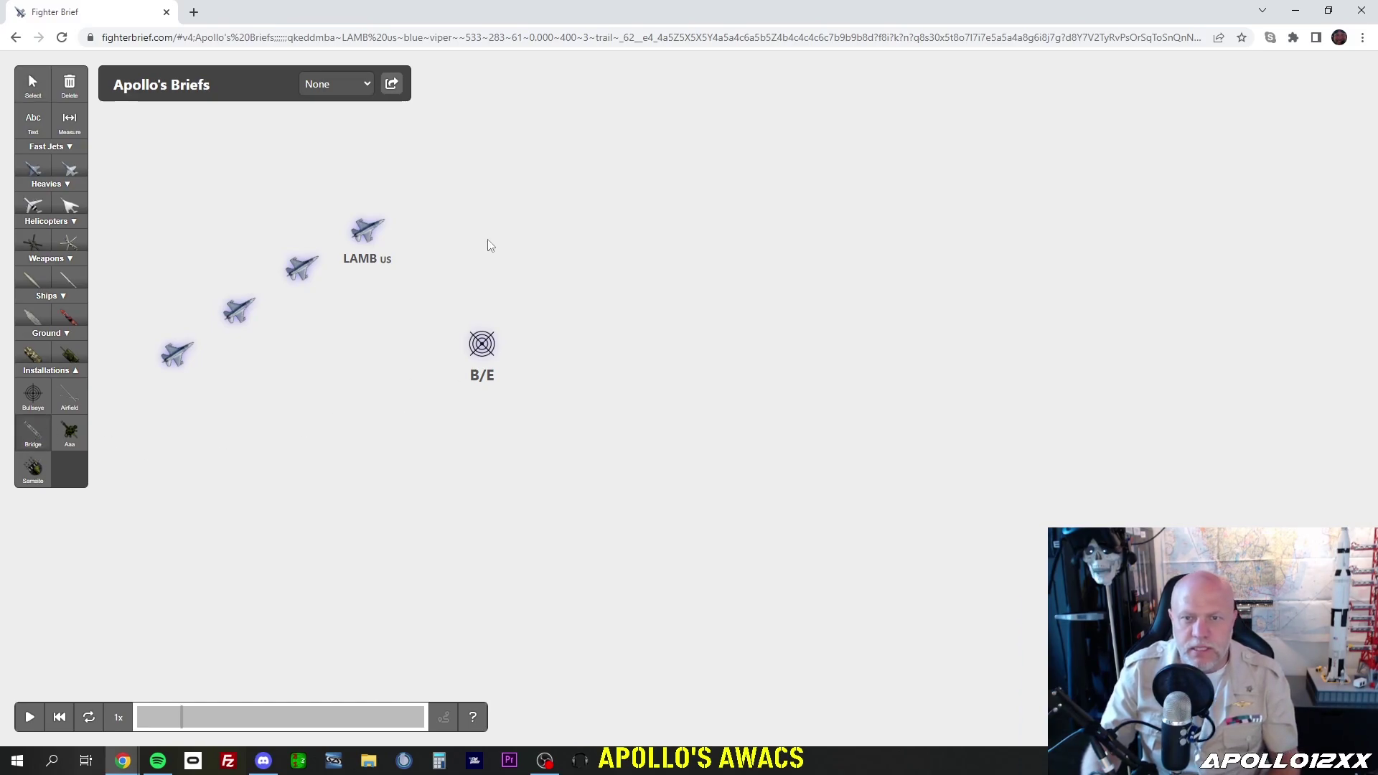
{"action": "left_click", "coordinate": [29, 718]}
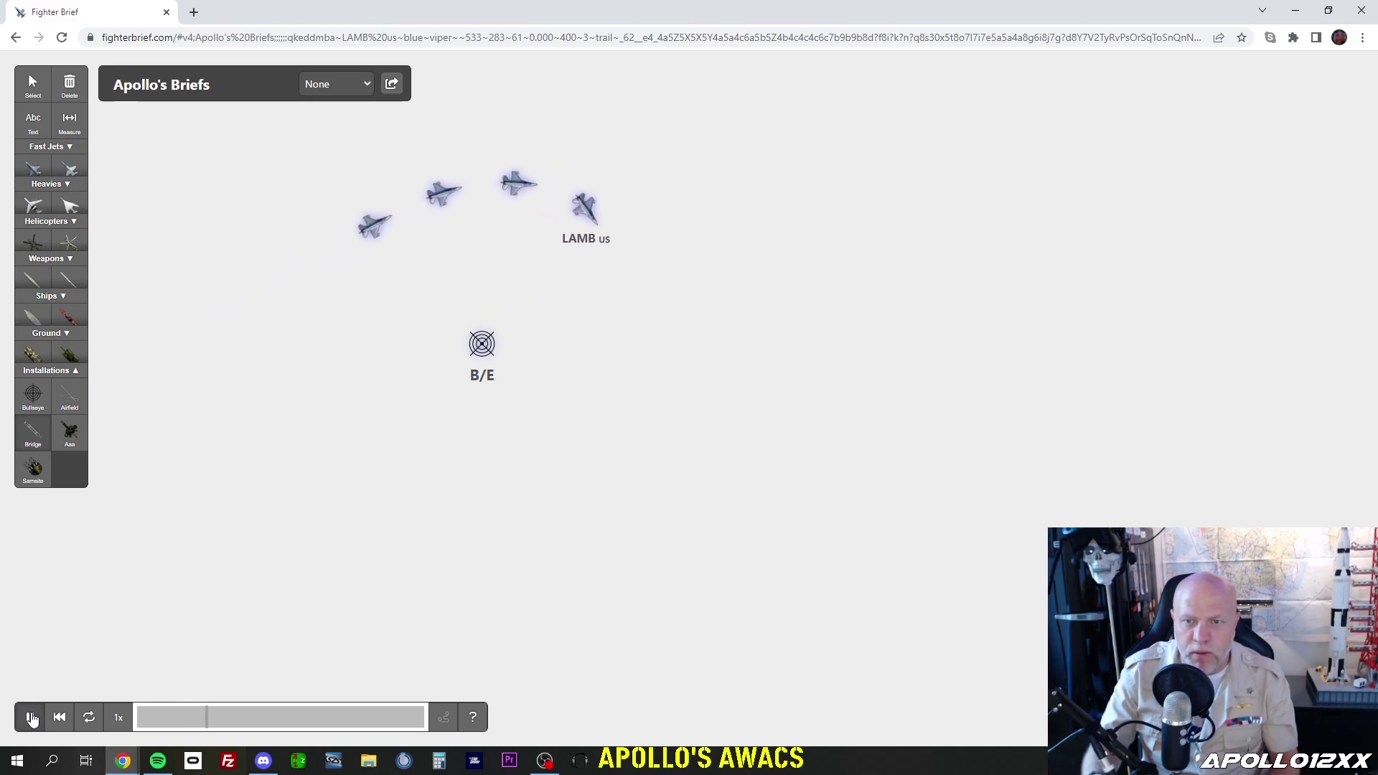
{"action": "left_click", "coordinate": [598, 235]}
{"action": "scroll", "coordinate": [609, 228], "scroll_direction": "up", "scroll_amount": 2}
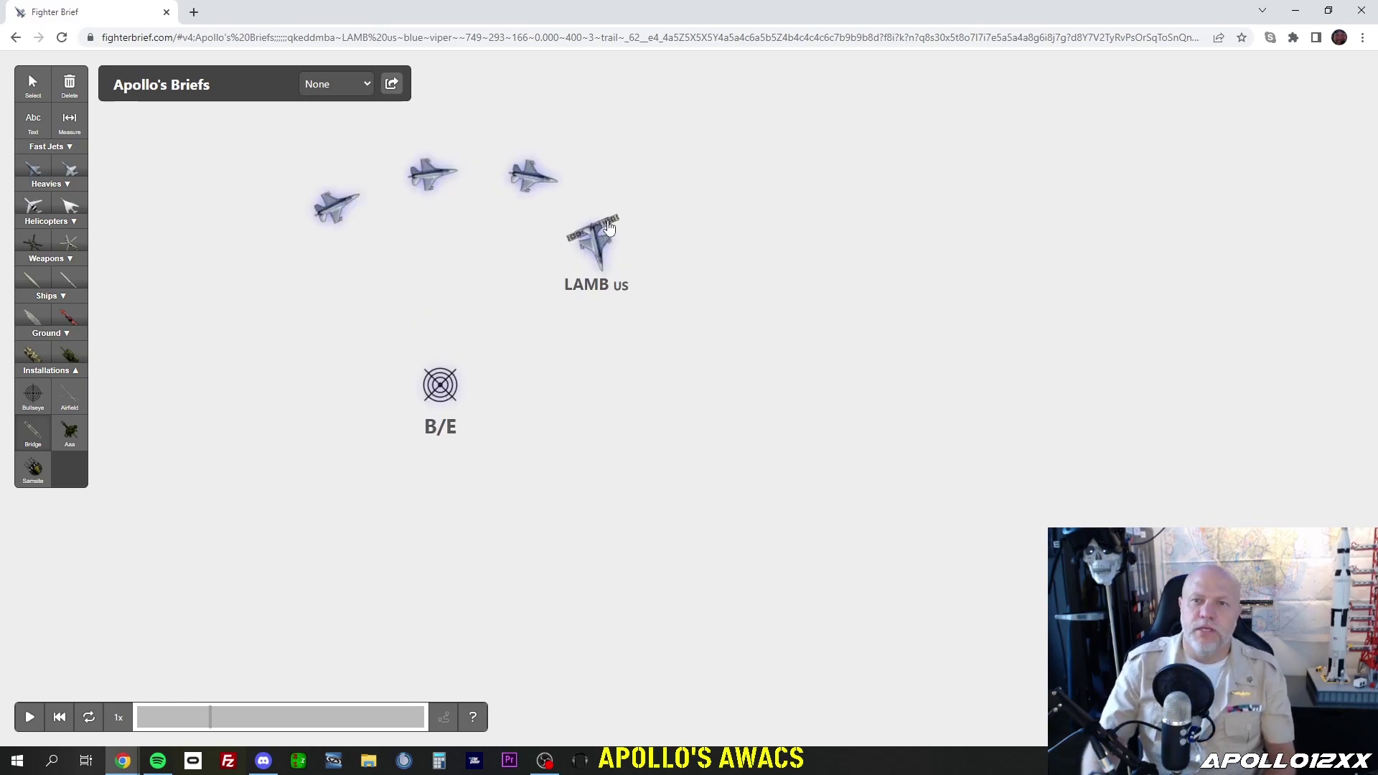
{"action": "left_click", "coordinate": [140, 726]}
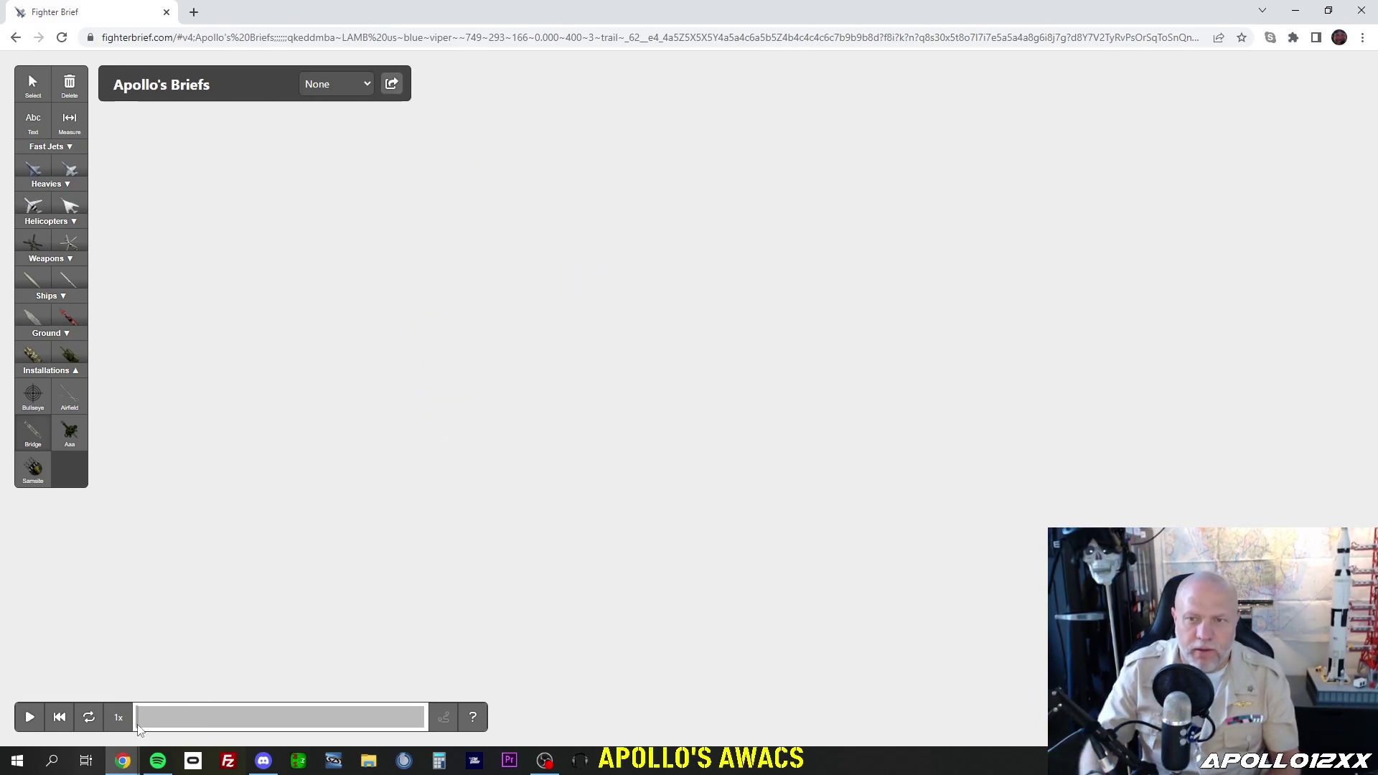
- Play the animation, rewind it to the start of the turn, and pause it with the rearmost Viper still short of the bridge
{"action": "left_click", "coordinate": [30, 717]}
{"action": "scroll", "coordinate": [462, 313], "scroll_direction": "down", "scroll_amount": 5}
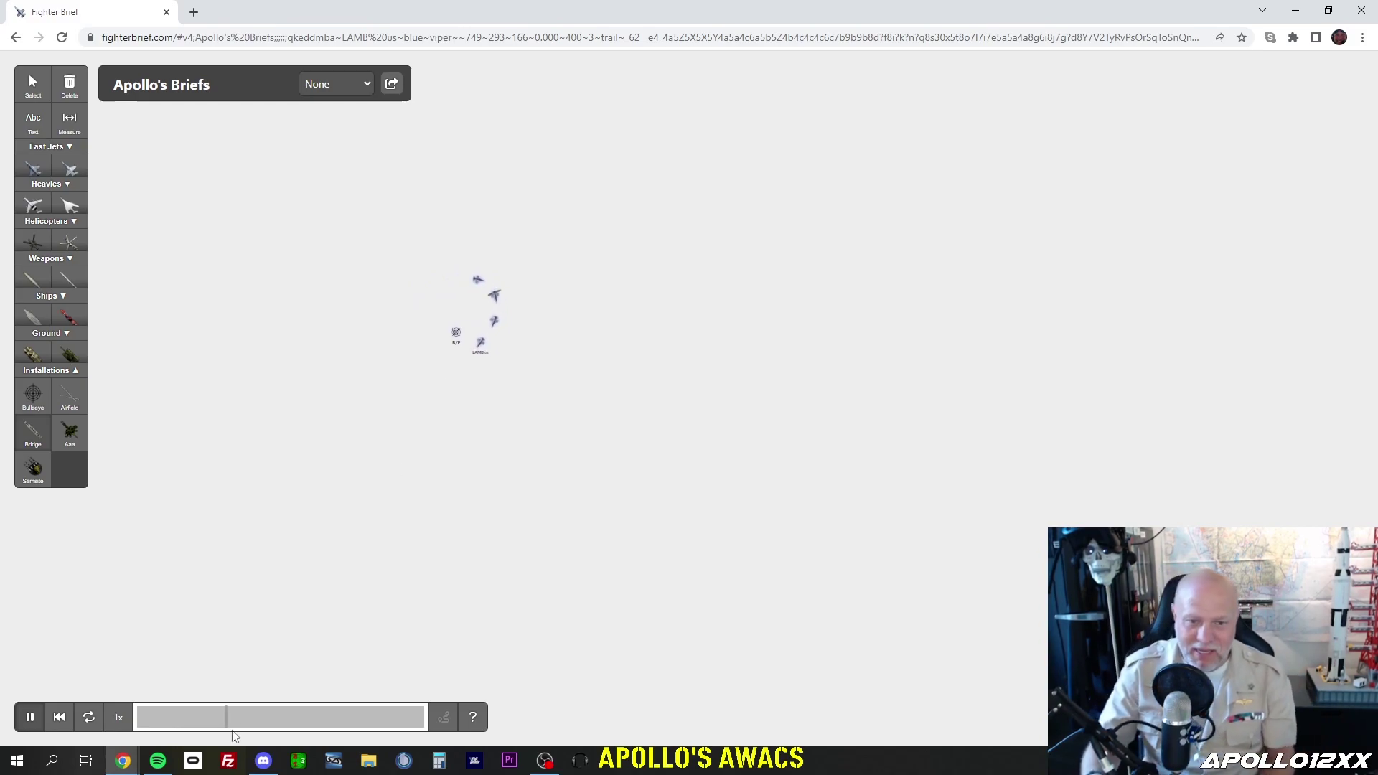
{"action": "left_click", "coordinate": [196, 718]}
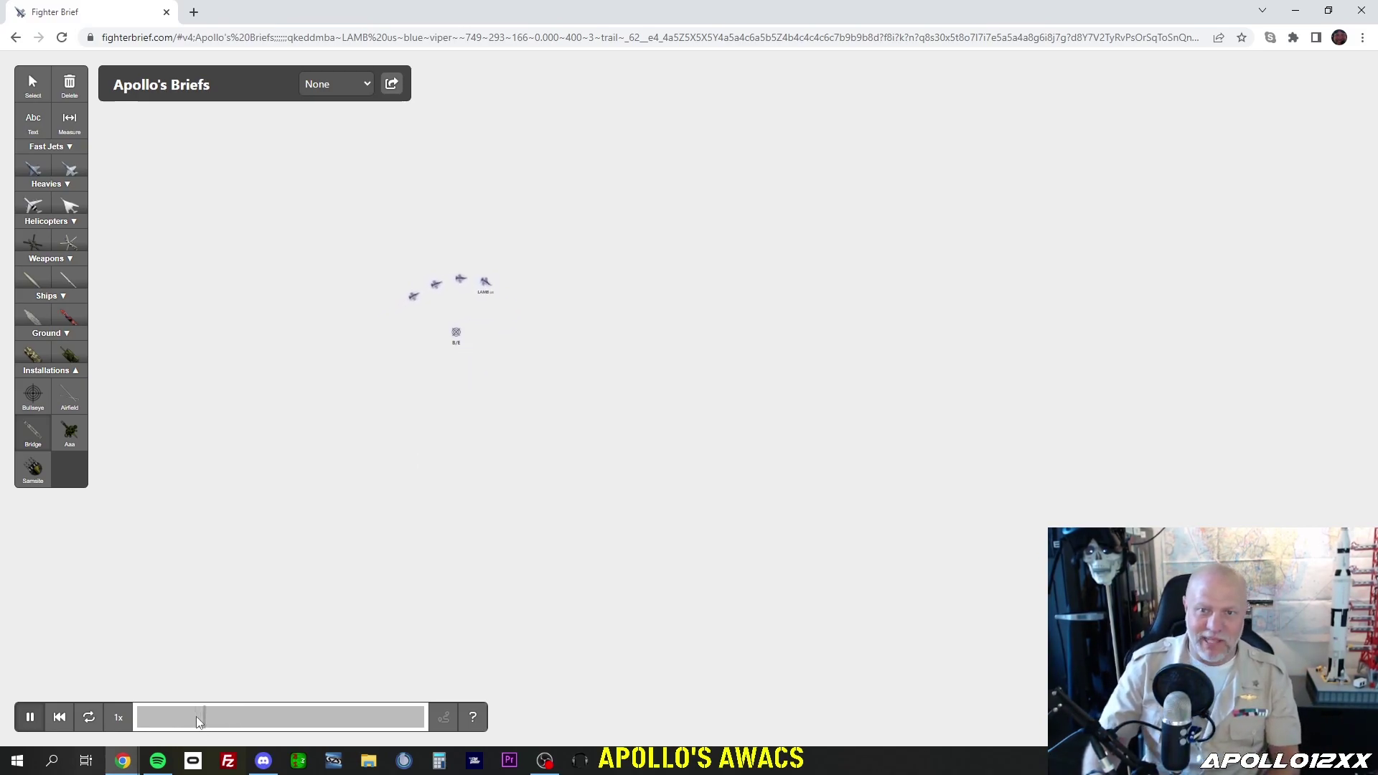
{"action": "left_click", "coordinate": [30, 718]}
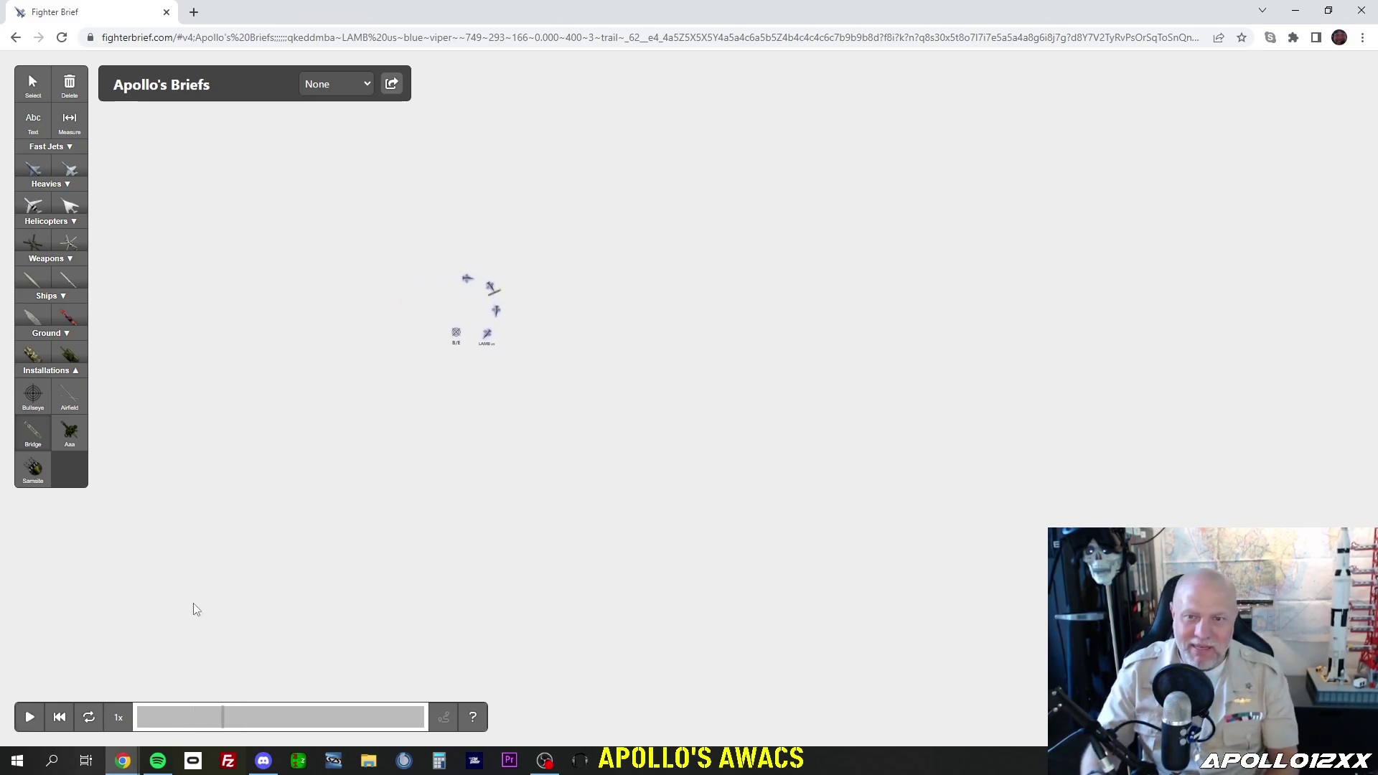
{"action": "scroll", "coordinate": [592, 265], "scroll_direction": "up", "scroll_amount": 5}
{"action": "left_click_drag", "start_coordinate": [369, 301], "coordinate": [524, 262]}
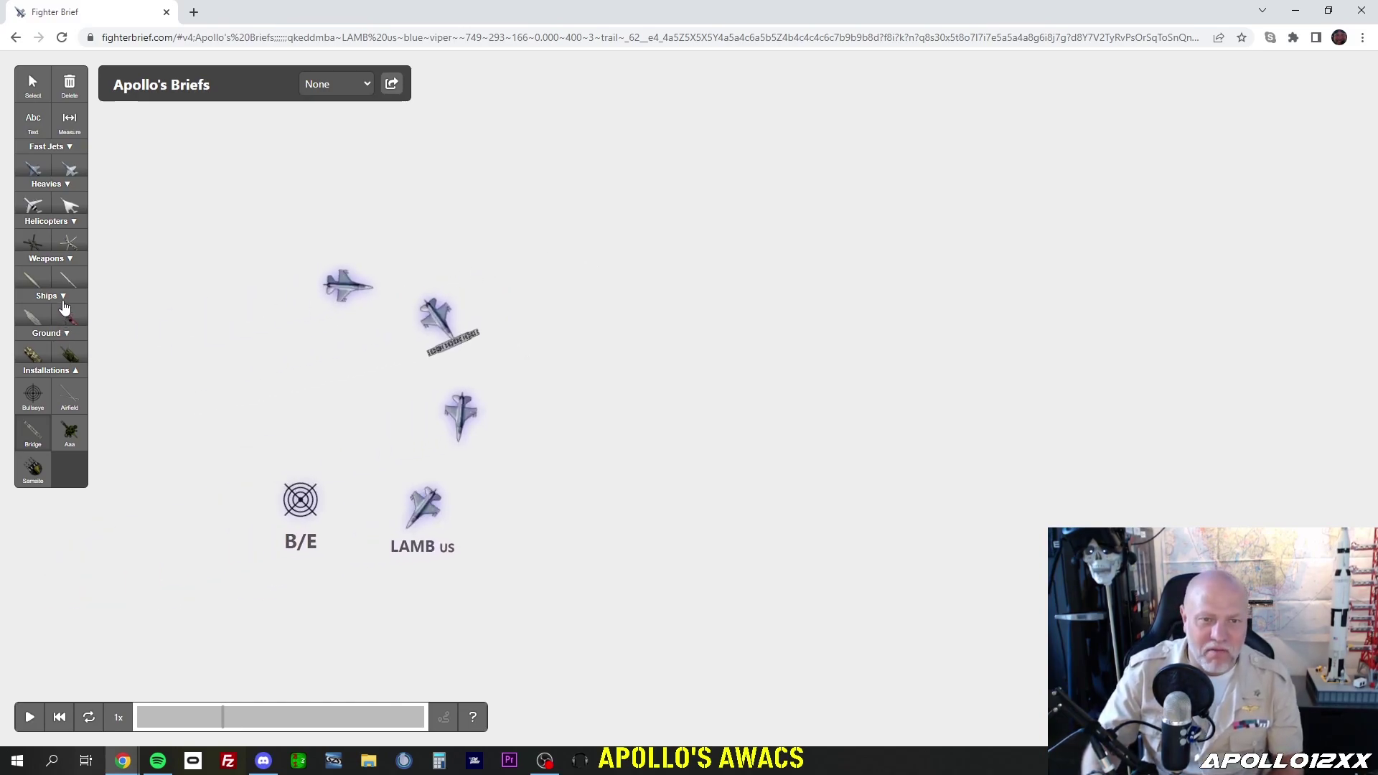
- Place an Mk82 with a path from the rearmost Viper to the bridge, and play the animation through the bomb's impact
{"action": "left_click", "coordinate": [64, 260]}
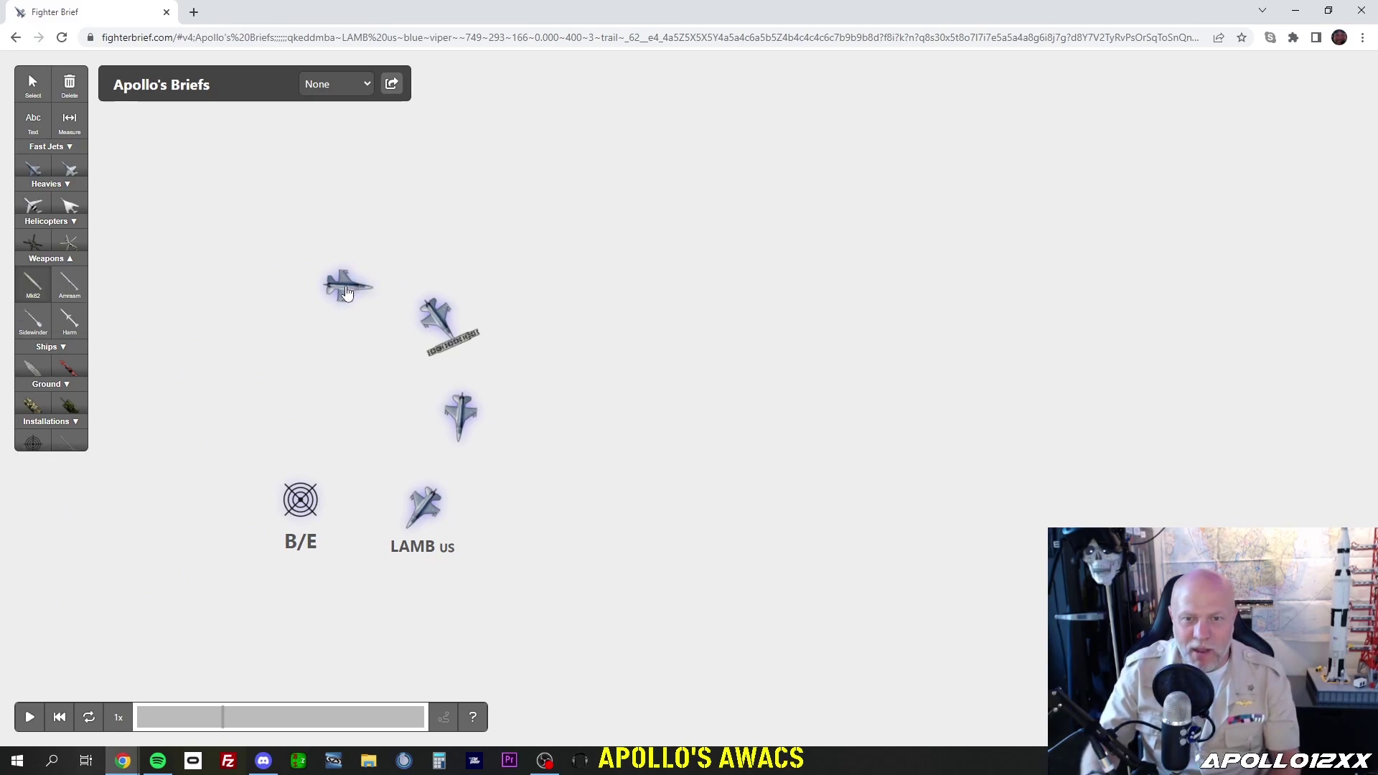
{"action": "mouse_move", "coordinate": [348, 281]}
{"action": "left_mouse_down"}
{"action": "mouse_move", "coordinate": [389, 285]}
{"action": "mouse_move", "coordinate": [452, 335]}
{"action": "left_mouse_up"}
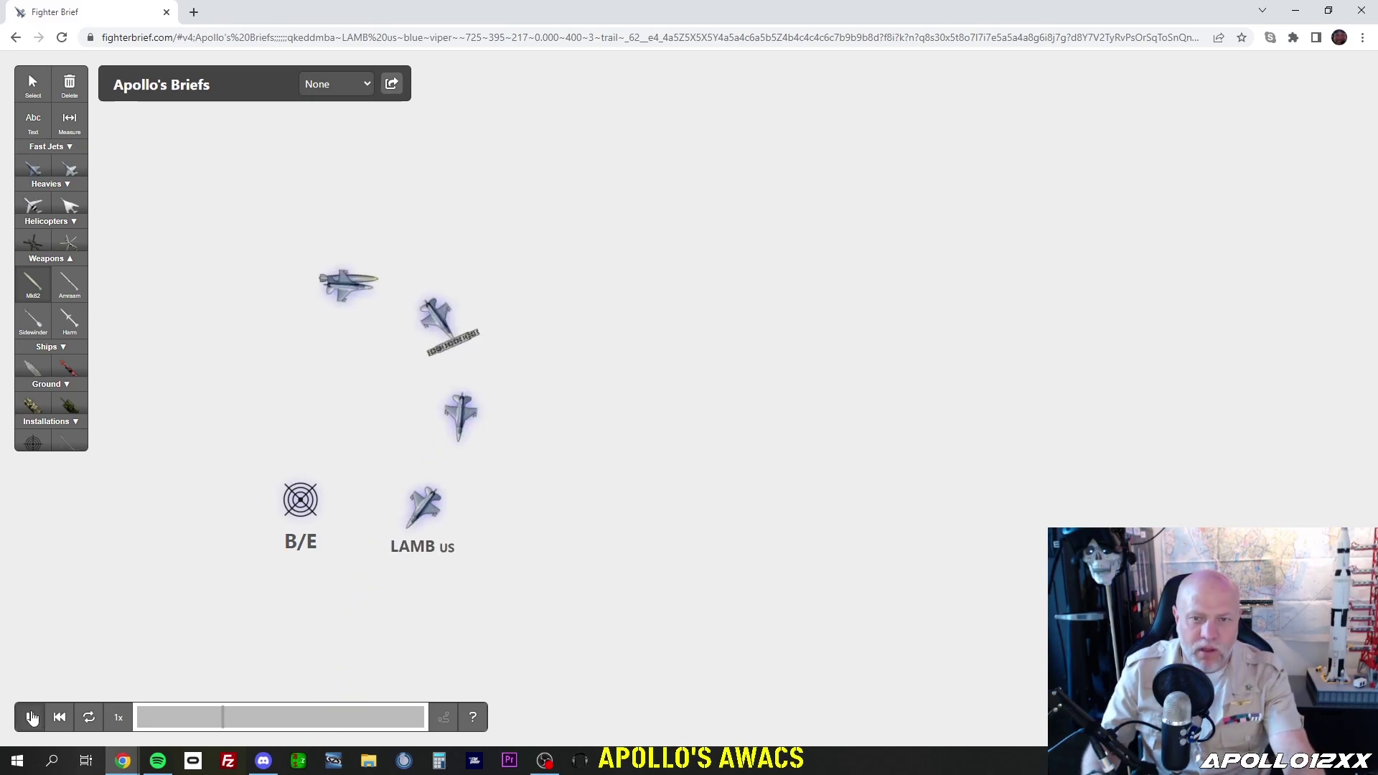
{"action": "left_click", "coordinate": [31, 717]}
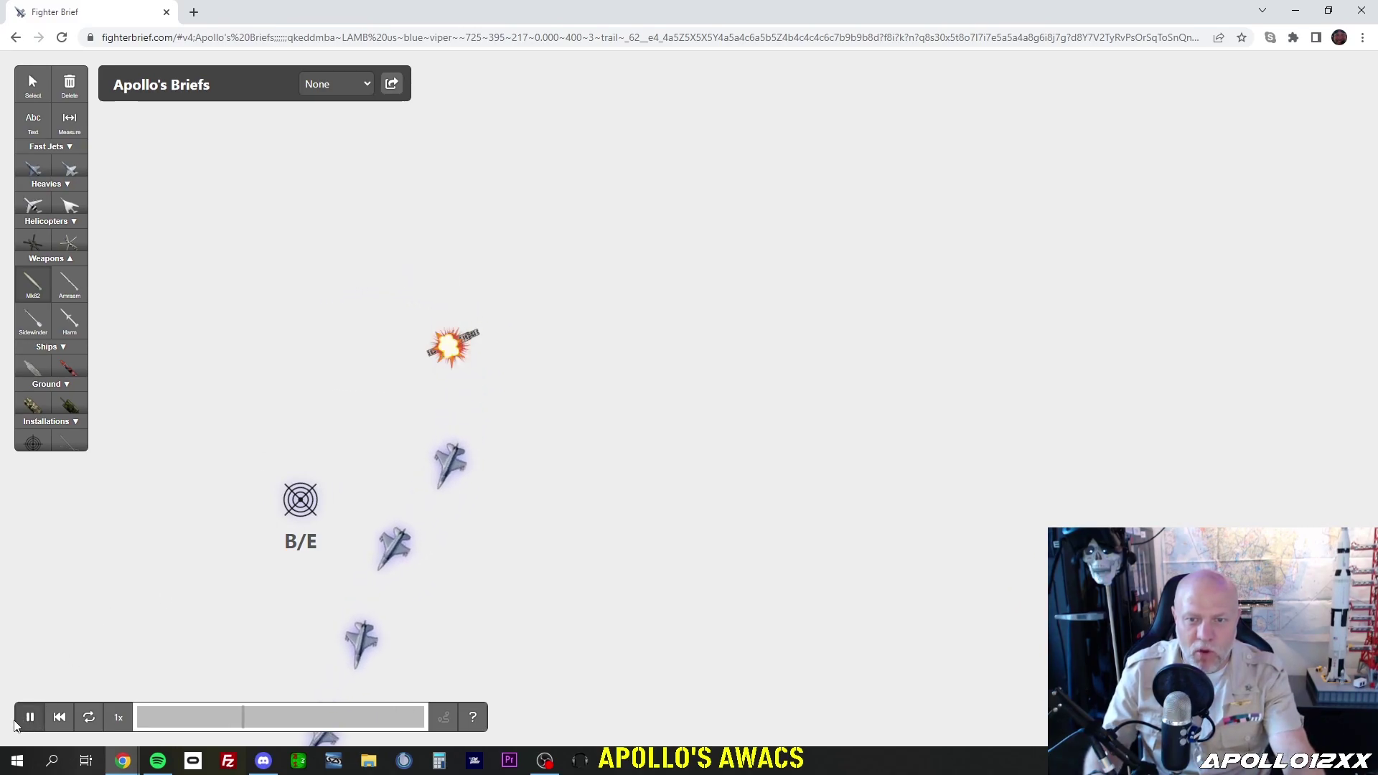
{"action": "scroll", "coordinate": [428, 407], "scroll_direction": "down", "scroll_amount": 5}
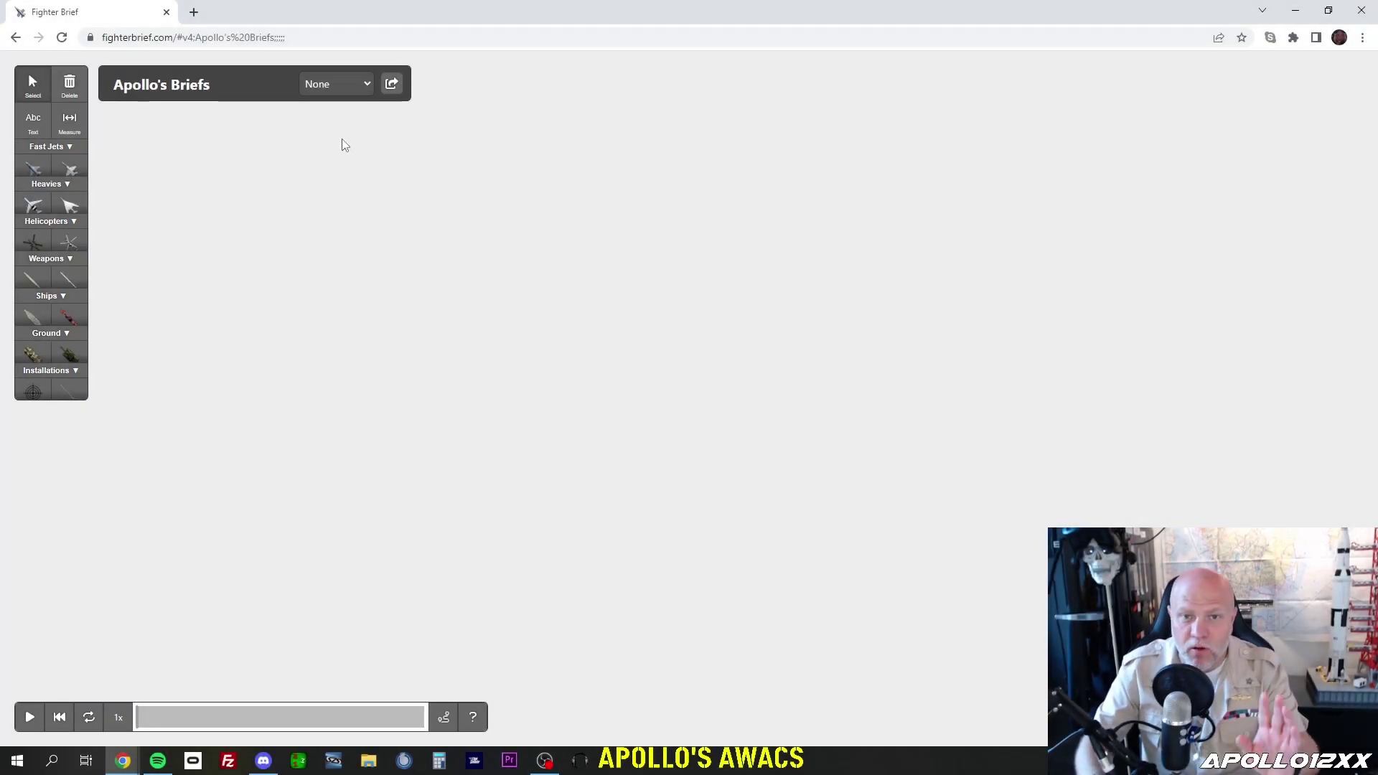
- Set the briefing's background map to Caucasus and bring the coast around Poti into view
{"action": "left_click", "coordinate": [368, 85]}
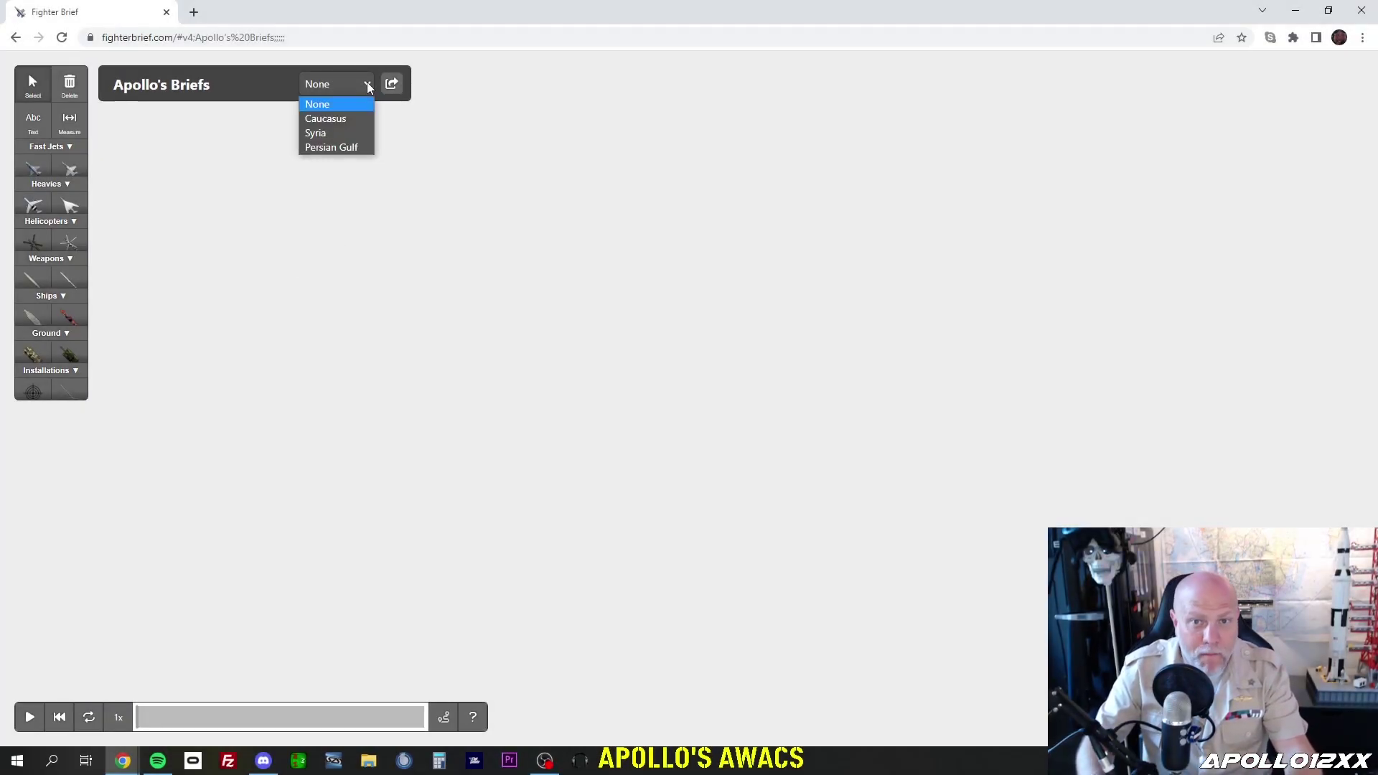
{"action": "left_click", "coordinate": [350, 118]}
{"action": "left_click_drag", "start_coordinate": [641, 633], "coordinate": [593, 460]}
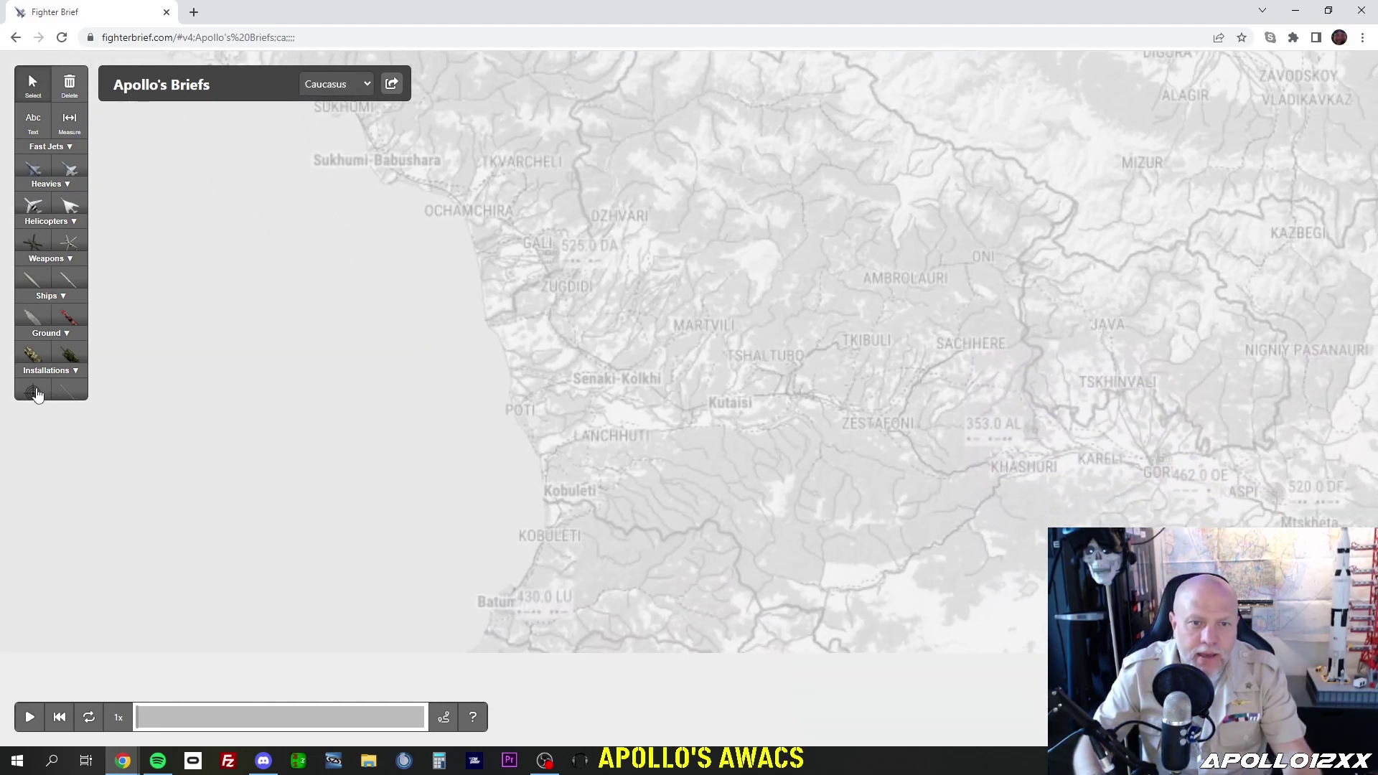
- Place a bullseye on Poti and assign it to the Blue coalition
{"action": "scroll", "coordinate": [518, 408], "scroll_direction": "up", "scroll_amount": 1}
{"action": "left_click", "coordinate": [500, 410]}
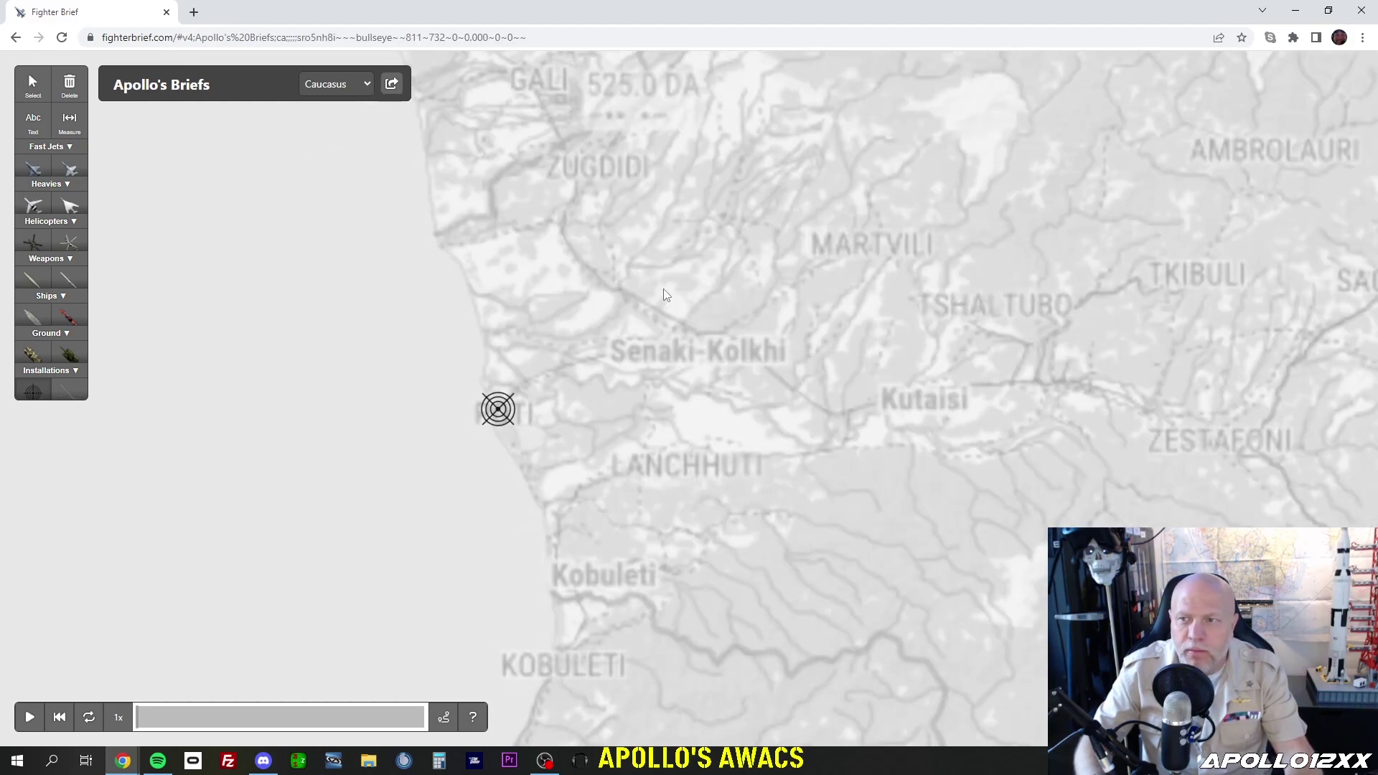
{"action": "left_click", "coordinate": [33, 87]}
{"action": "left_click", "coordinate": [523, 420]}
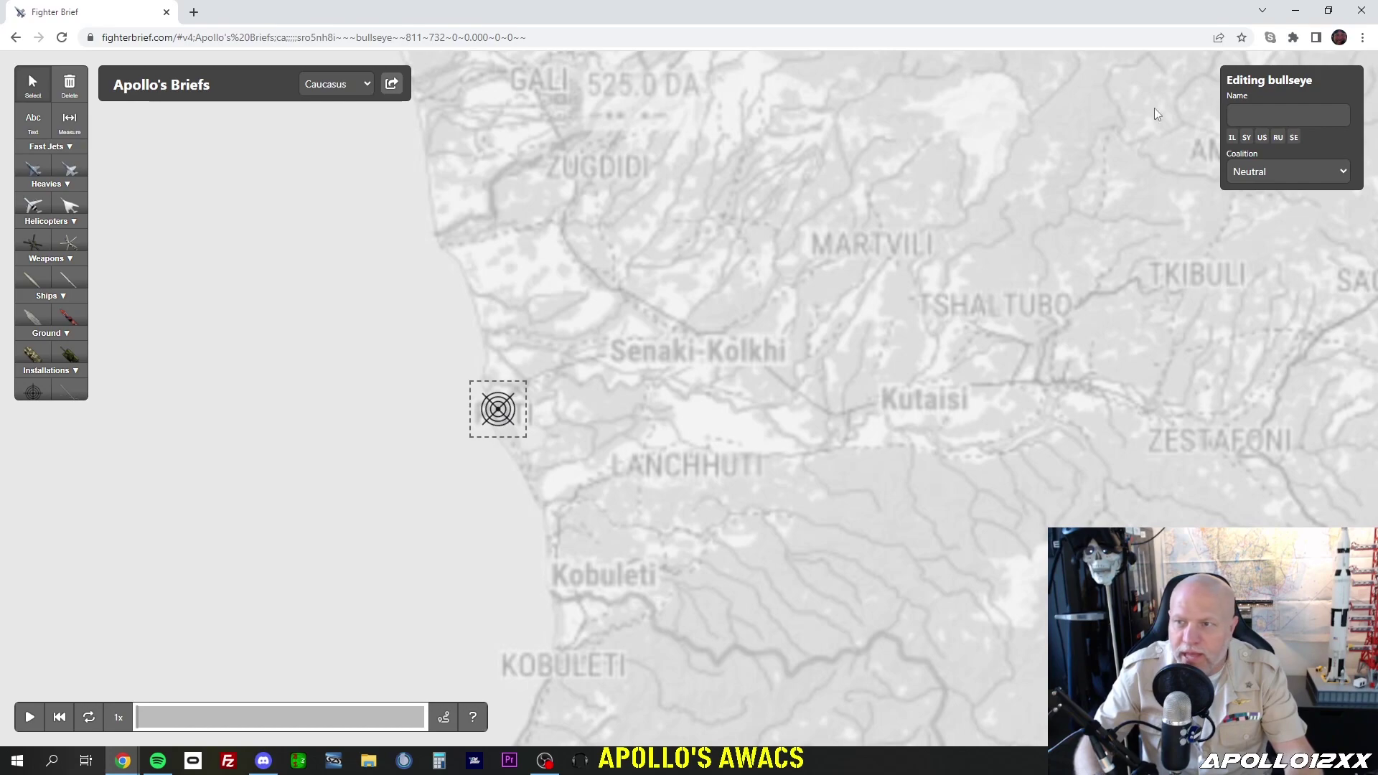
{"action": "left_click", "coordinate": [1287, 179]}
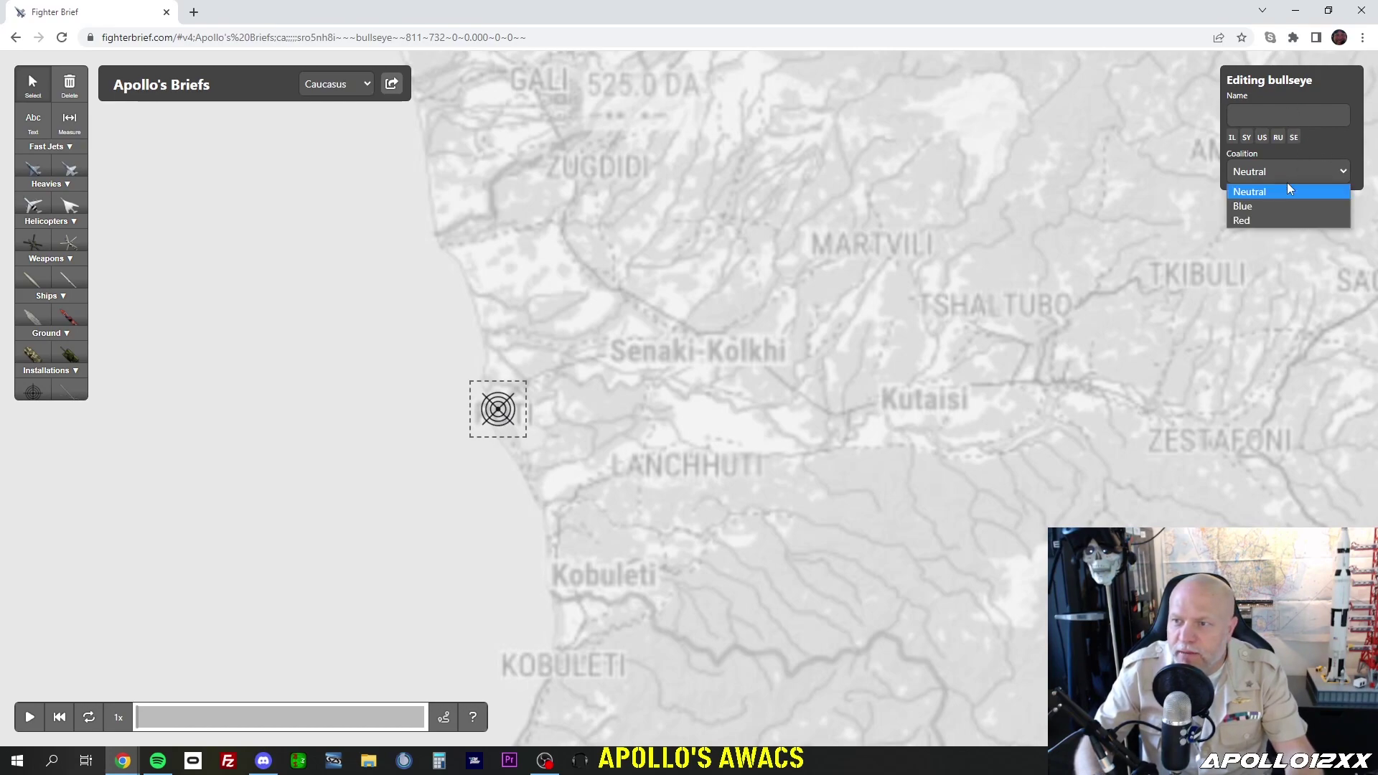
{"action": "left_click", "coordinate": [1279, 201]}
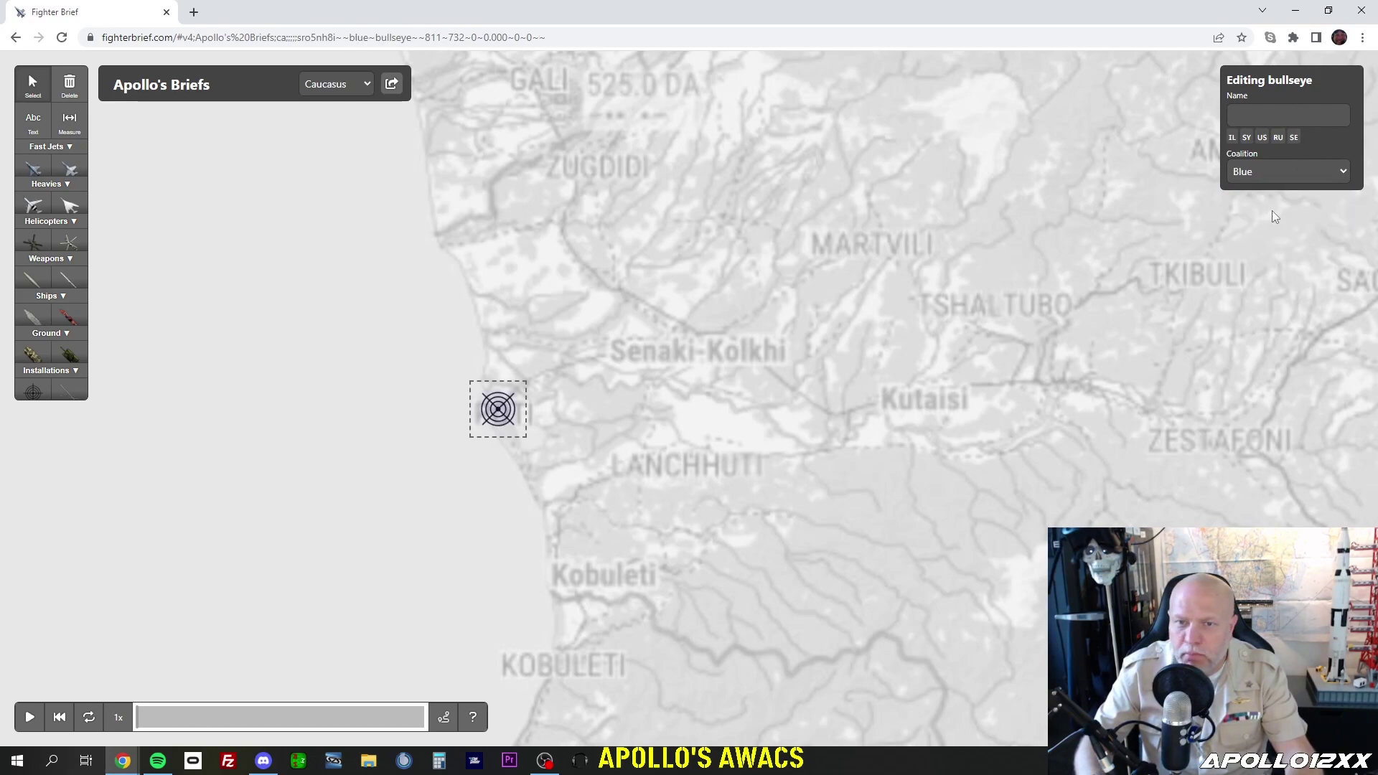
- Delete the Blue bullseye at Poti
{"action": "left_click", "coordinate": [493, 419]}
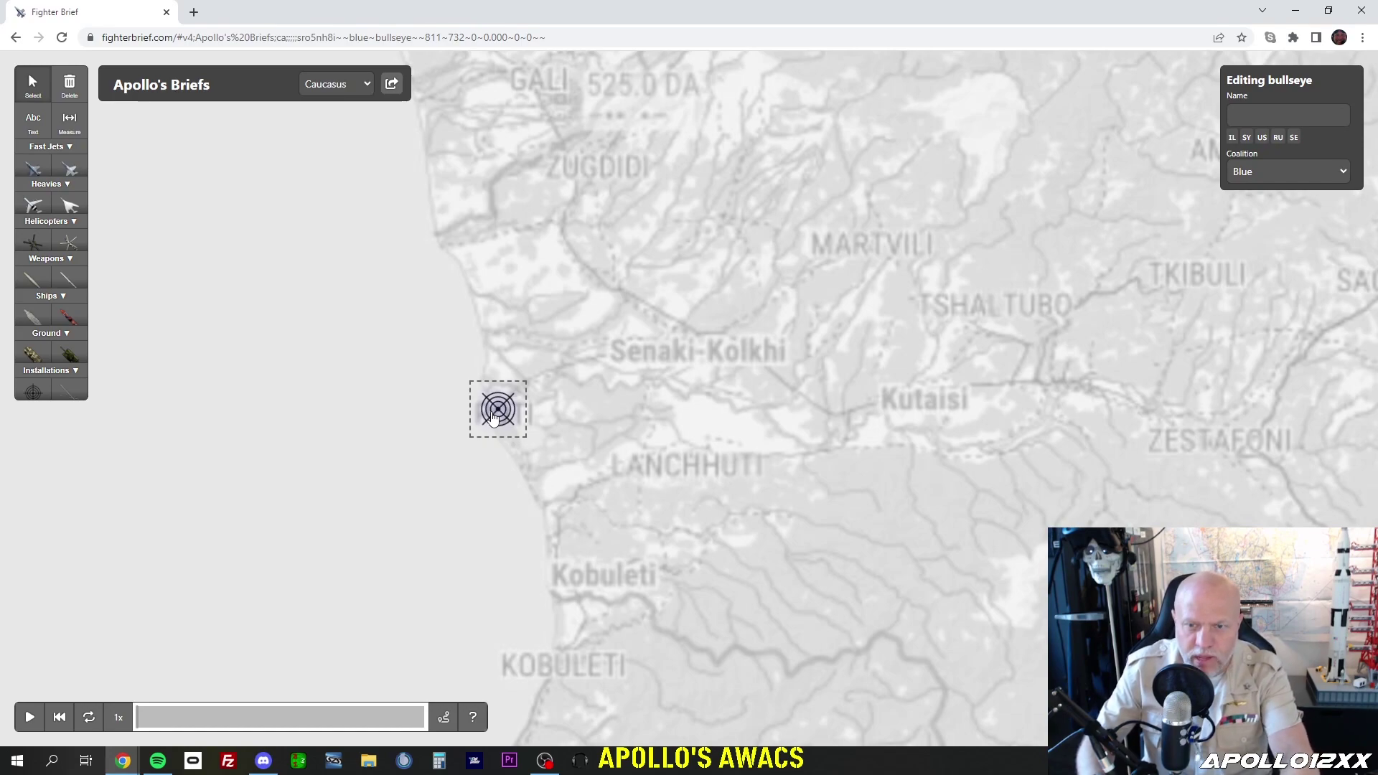
{"action": "left_click", "coordinate": [435, 408]}
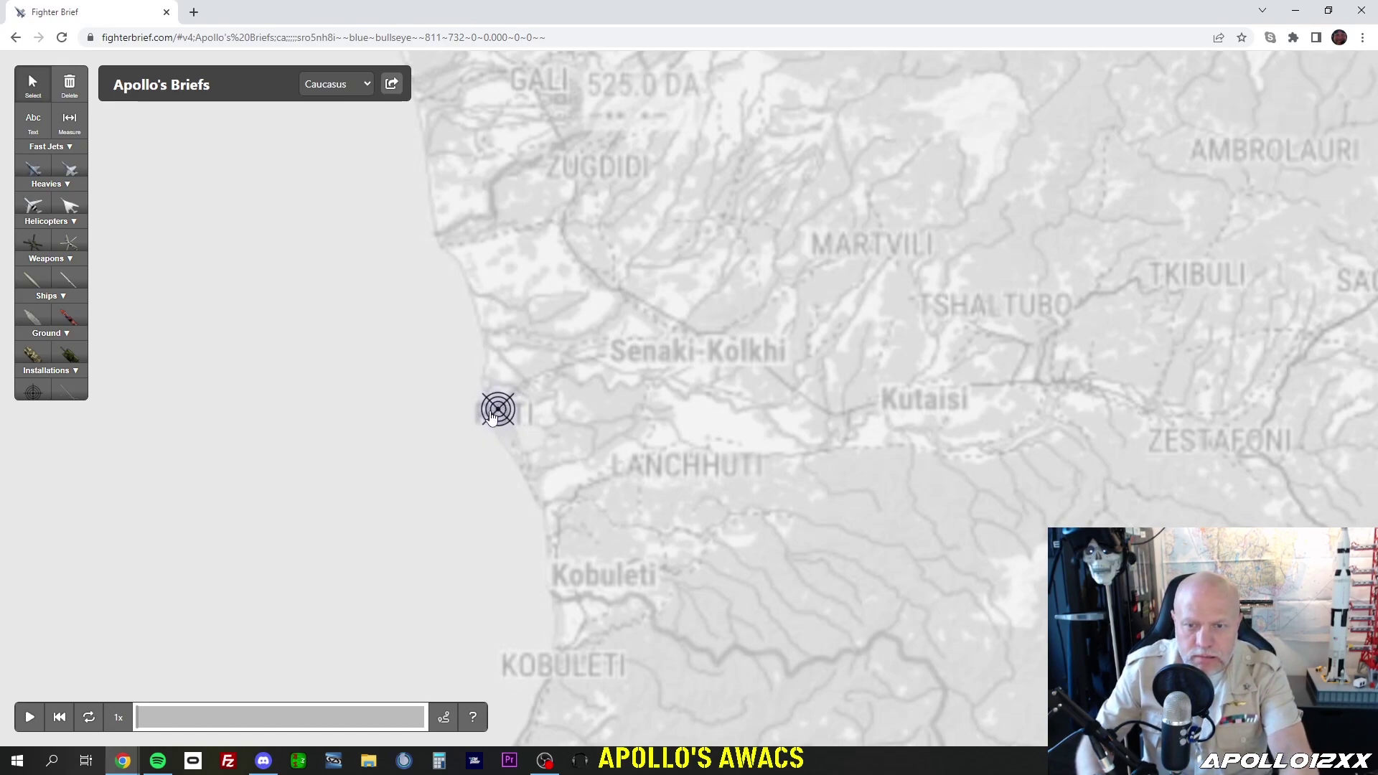
{"action": "key", "text": "Delete"}
{"action": "left_click", "coordinate": [496, 411]}
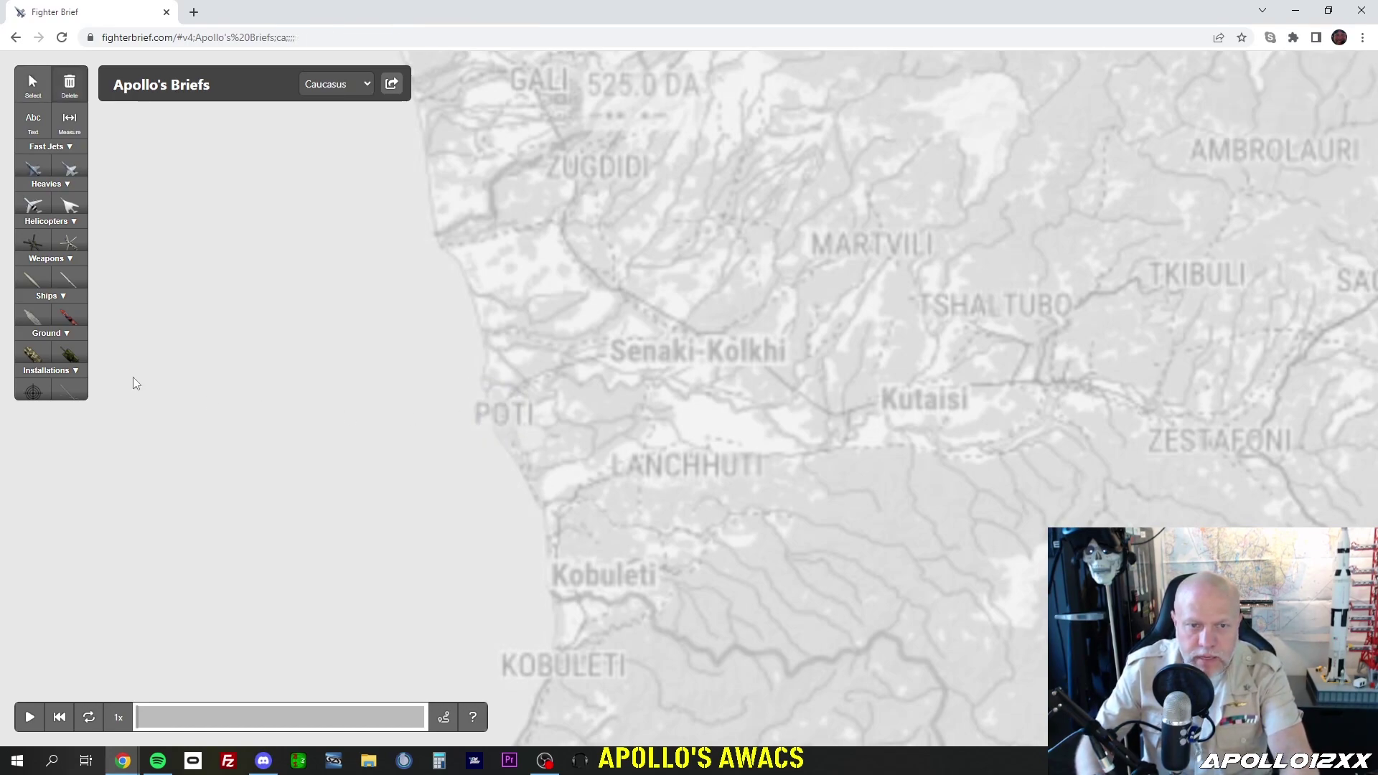
- Place a new bullseye at Poti with its crosshair upright and assign it to the Blue coalition
{"action": "left_click", "coordinate": [32, 391]}
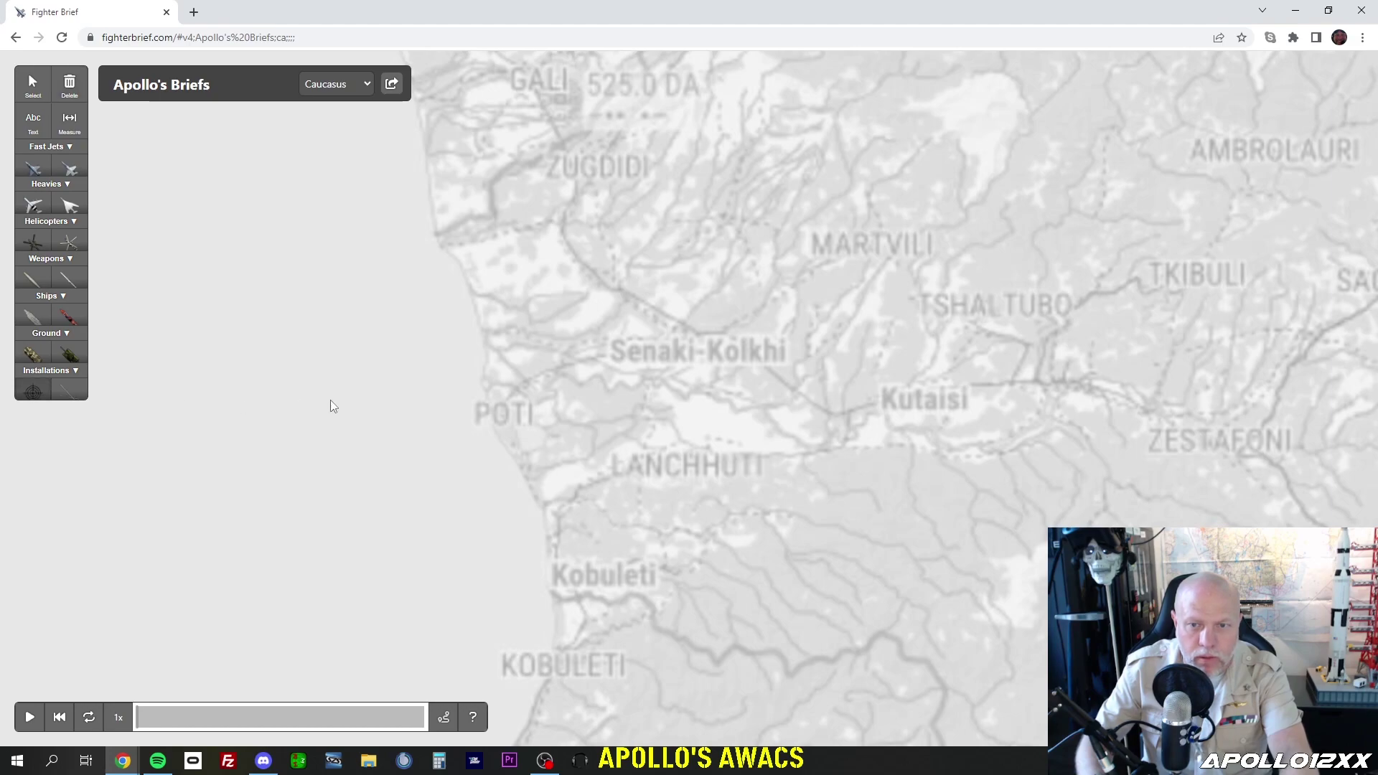
{"action": "left_click", "coordinate": [491, 409]}
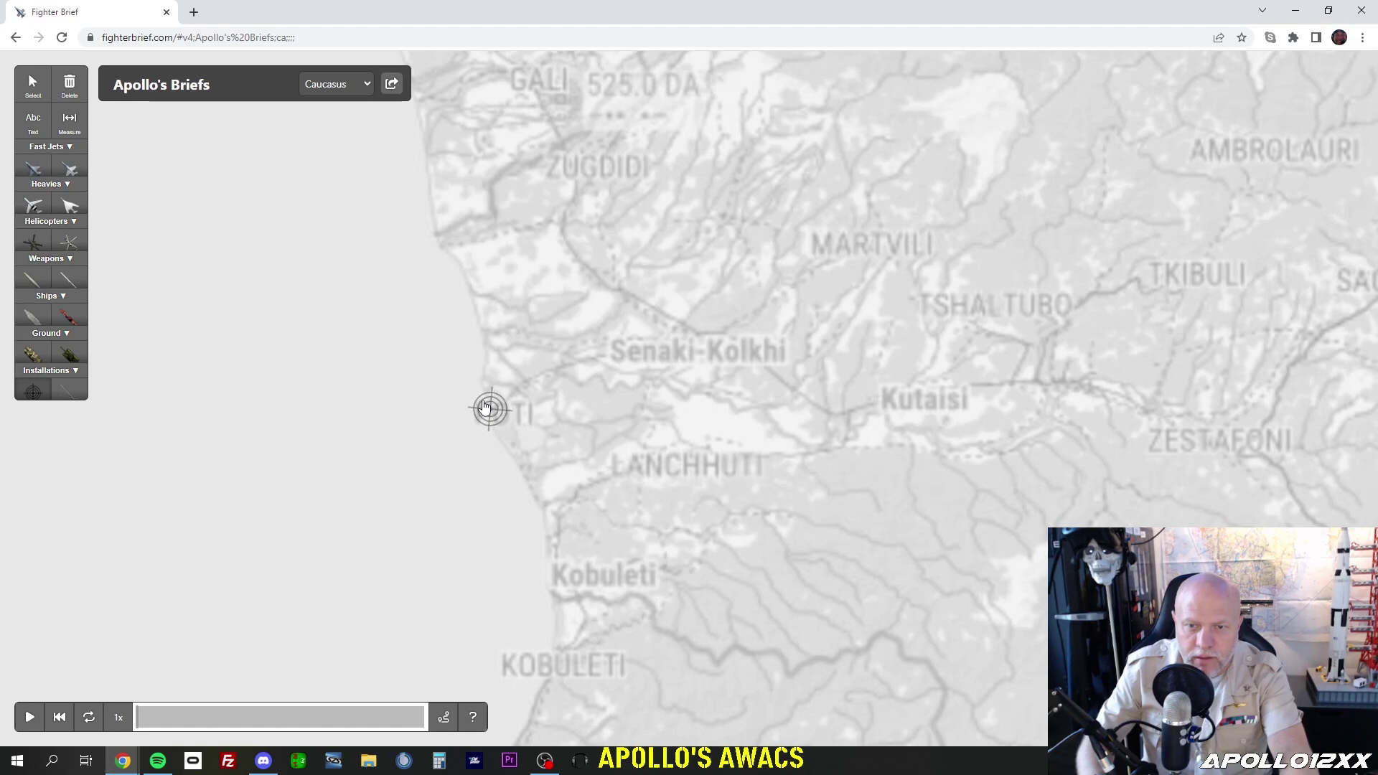
{"action": "left_click", "coordinate": [491, 409]}
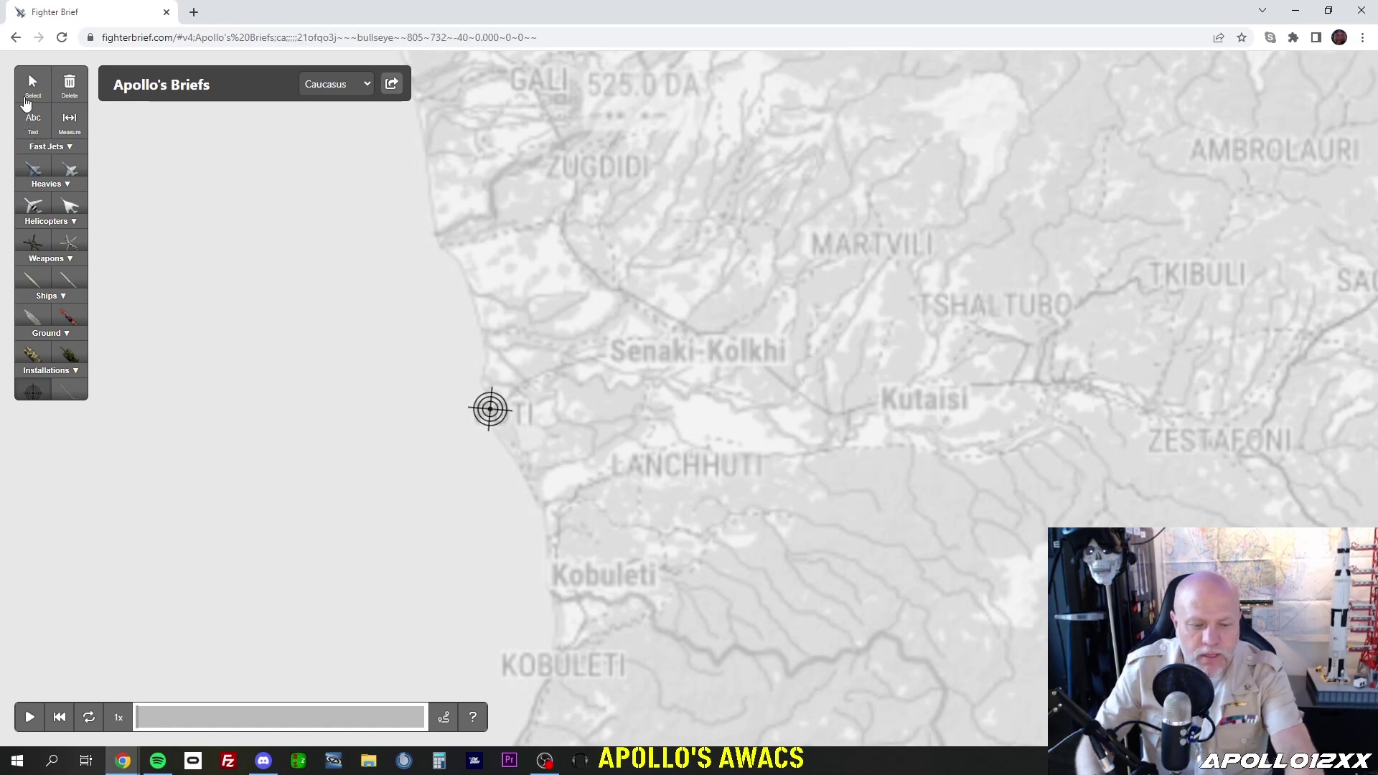
{"action": "left_click", "coordinate": [31, 88]}
{"action": "left_click", "coordinate": [503, 427]}
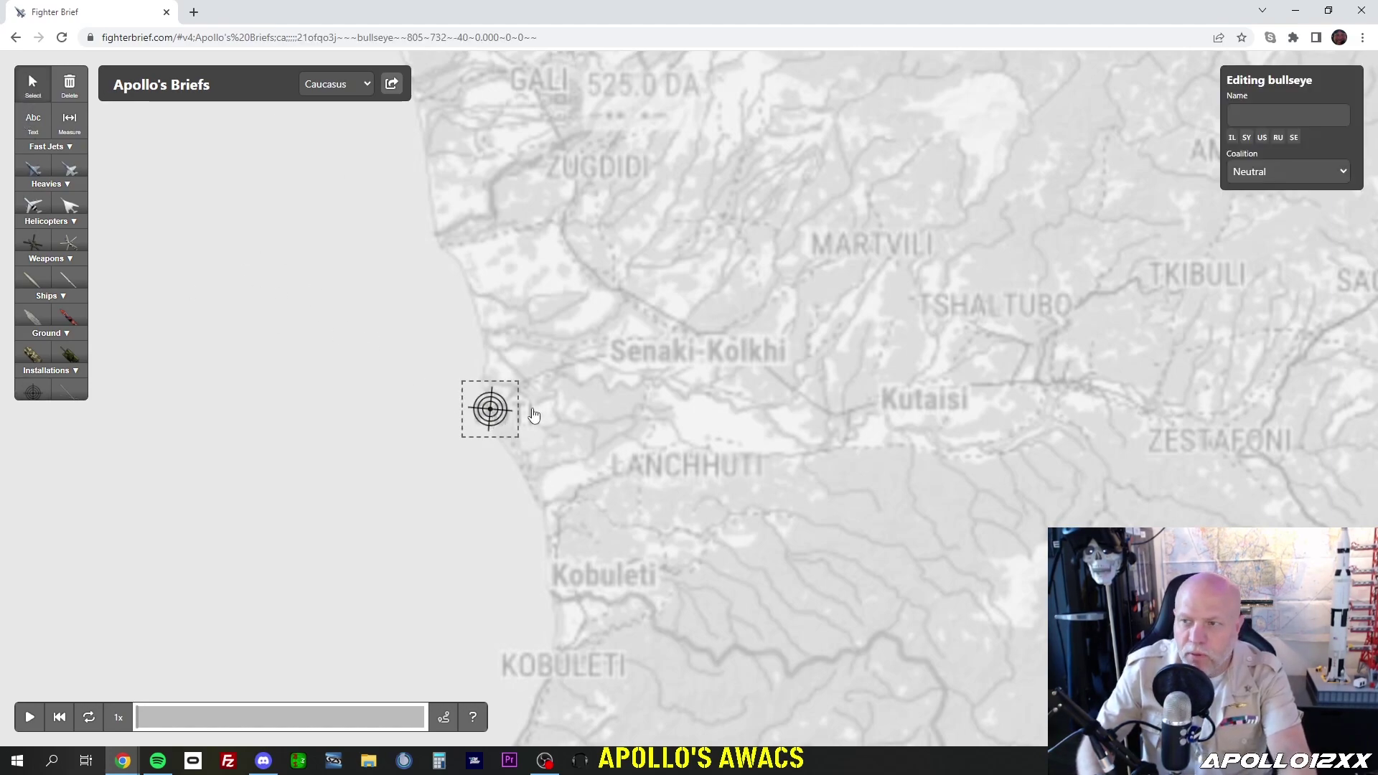
{"action": "left_click", "coordinate": [1299, 170]}
{"action": "left_click", "coordinate": [1303, 208]}
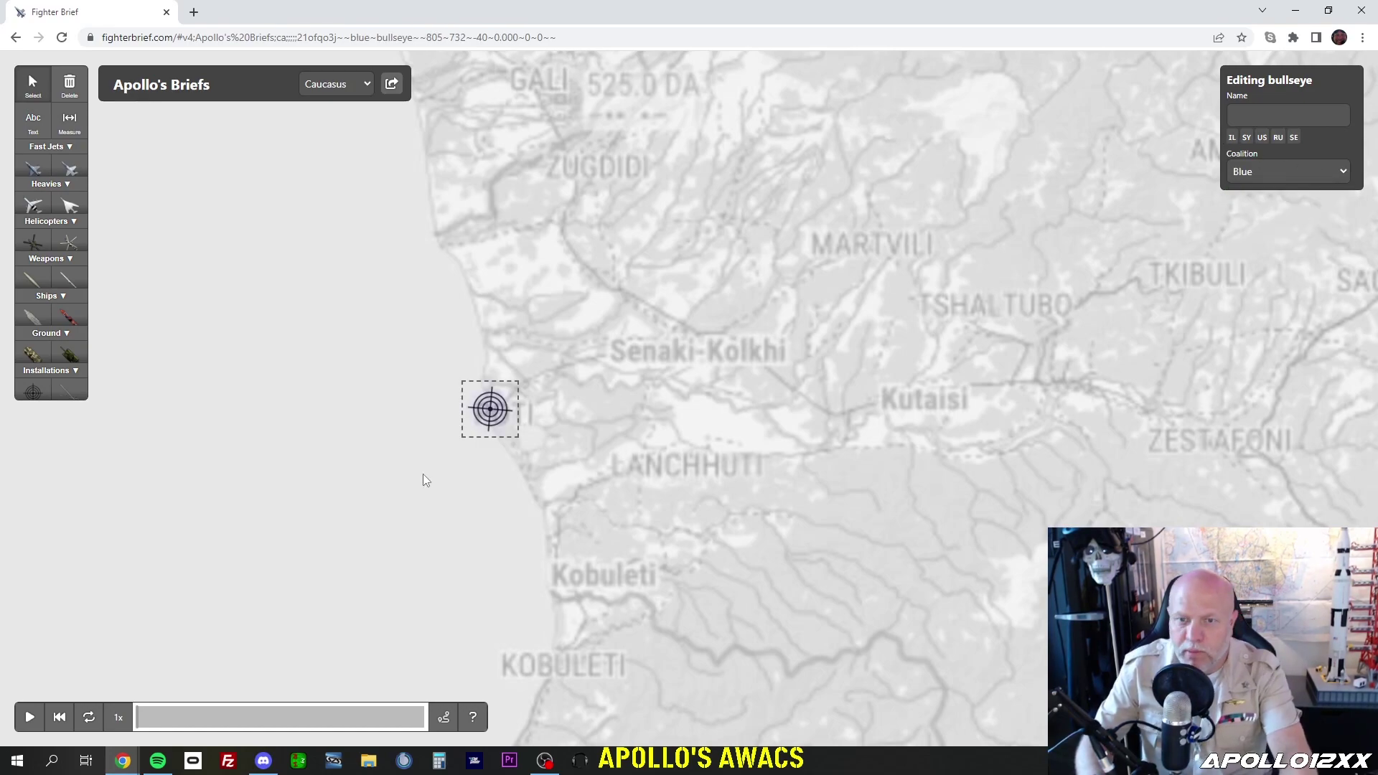
- Place a carrier offshore southwest of Poti with a route running north, and an Apache at Kutaisi with a path to Lanchhuti
{"action": "scroll", "coordinate": [495, 388], "scroll_direction": "down", "scroll_amount": 5}
{"action": "scroll", "coordinate": [603, 368], "scroll_direction": "up", "scroll_amount": 4}
{"action": "left_click_drag", "start_coordinate": [301, 425], "coordinate": [503, 323]}
{"action": "left_click", "coordinate": [34, 316]}
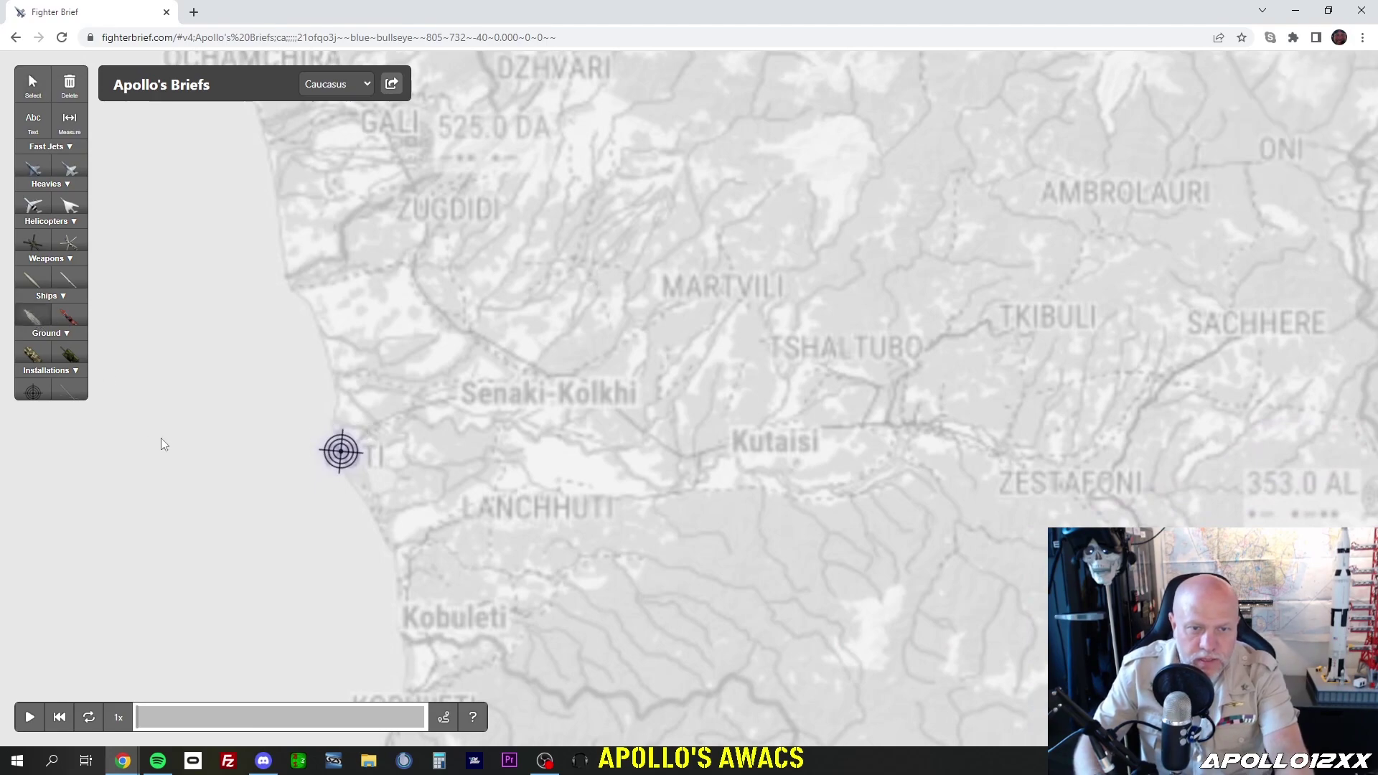
{"action": "left_click_drag", "start_coordinate": [168, 520], "coordinate": [123, 281]}
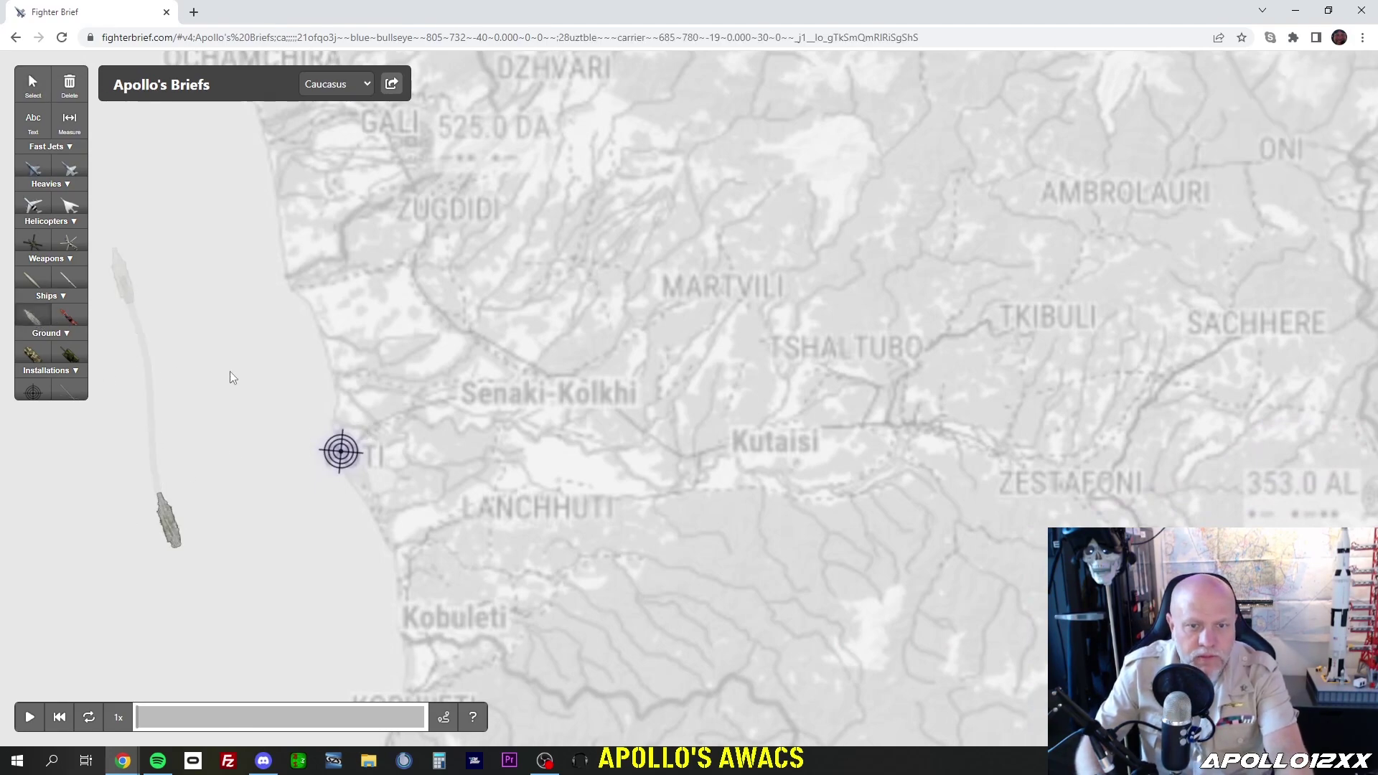
{"action": "left_click", "coordinate": [30, 244]}
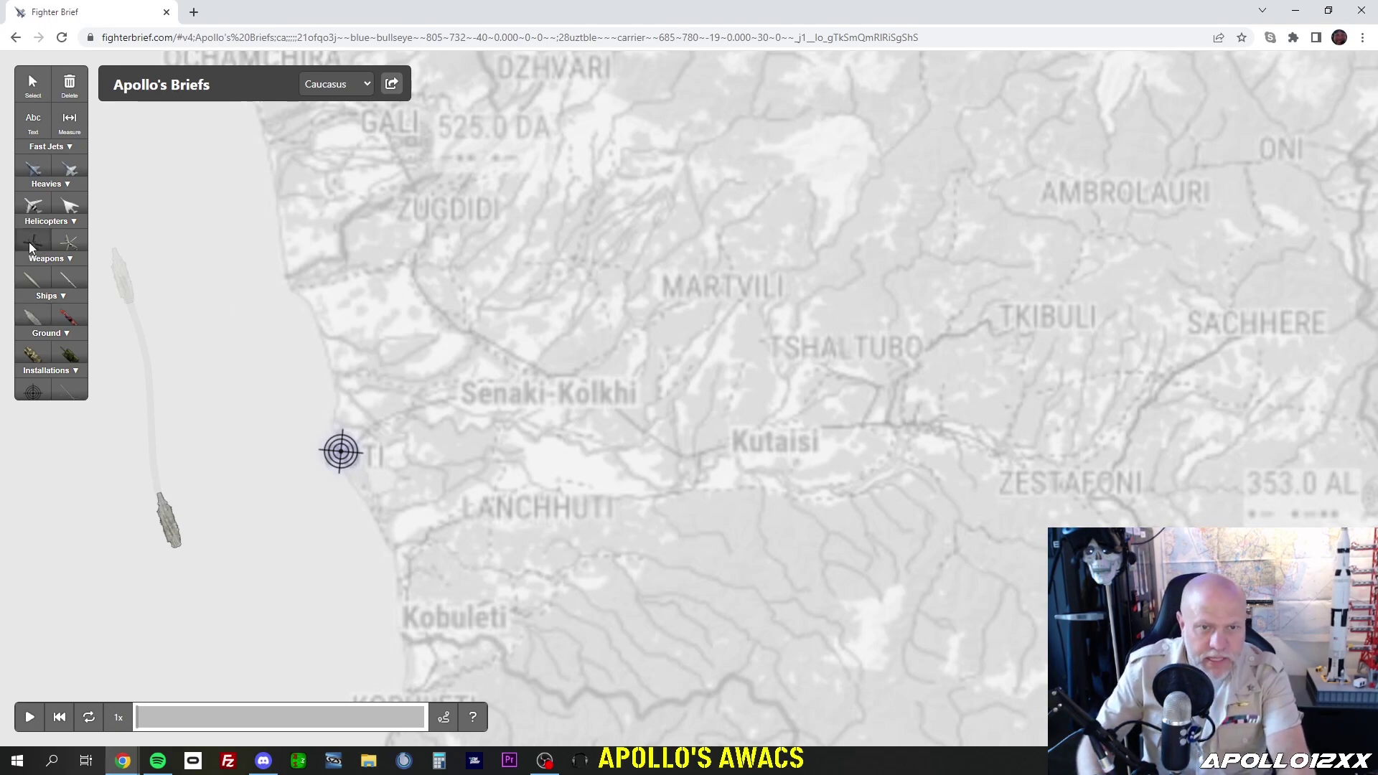
{"action": "mouse_move", "coordinate": [773, 438]}
{"action": "left_mouse_down"}
{"action": "mouse_move", "coordinate": [747, 459]}
{"action": "mouse_move", "coordinate": [495, 513]}
{"action": "left_mouse_up"}
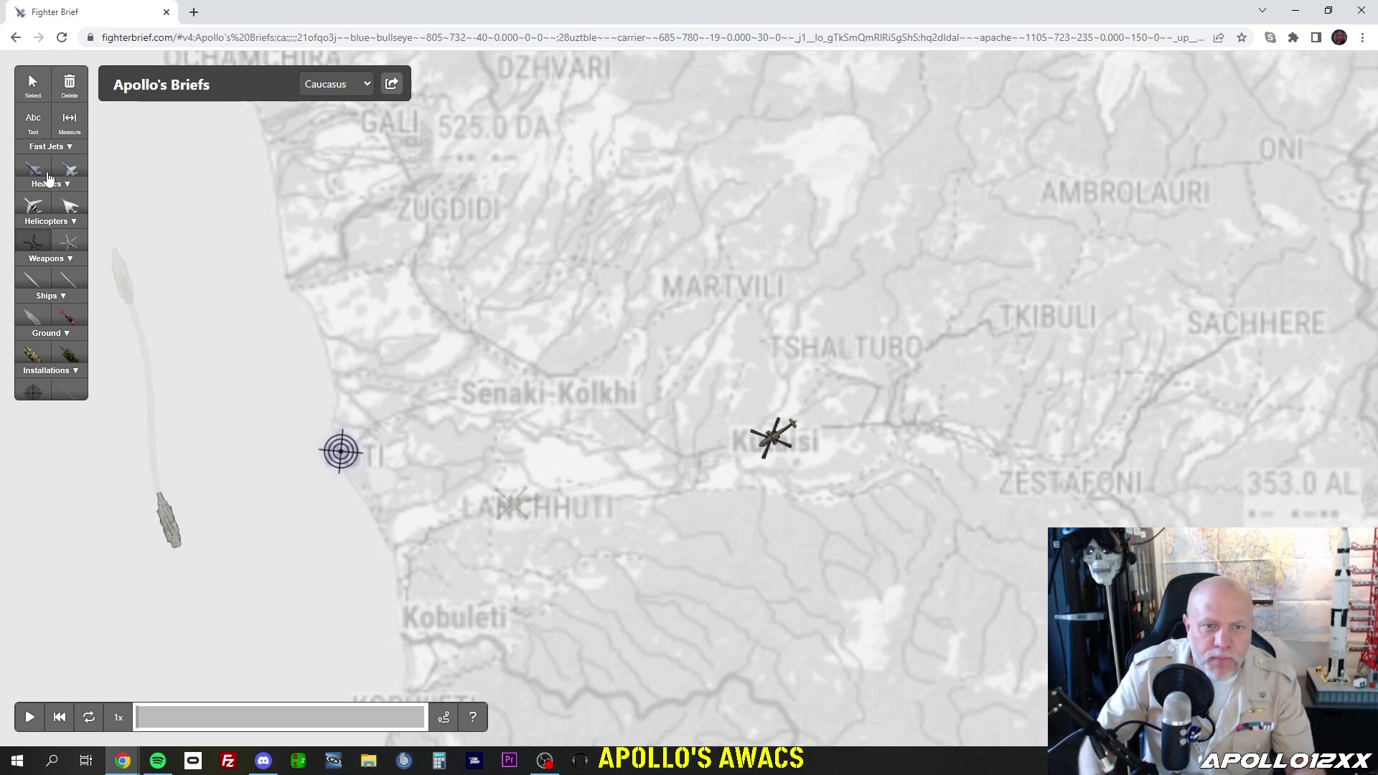
- Place a Flanker inland between Tyrnyauz and Nalchik and assign it to the Red coalition
{"action": "left_click", "coordinate": [50, 146]}
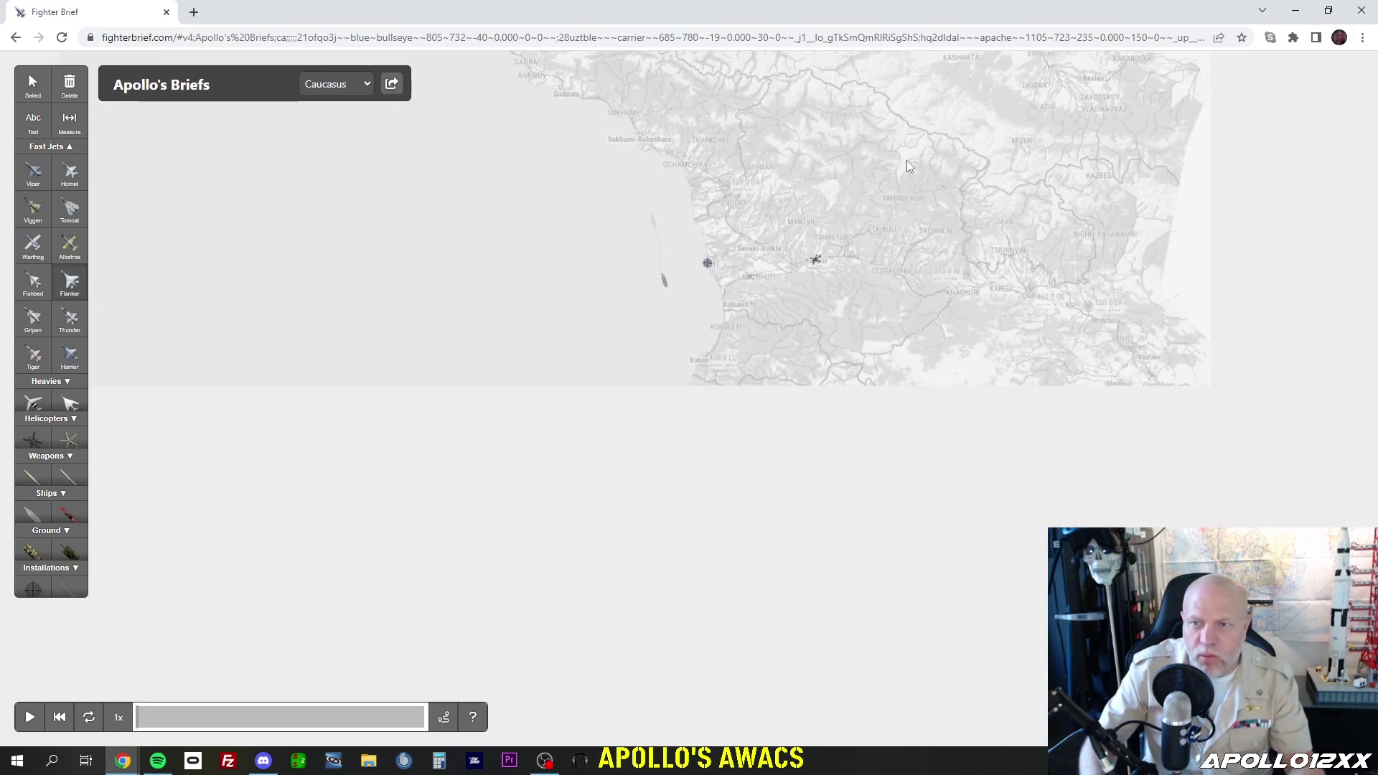
{"action": "left_click_drag", "start_coordinate": [906, 161], "coordinate": [753, 314]}
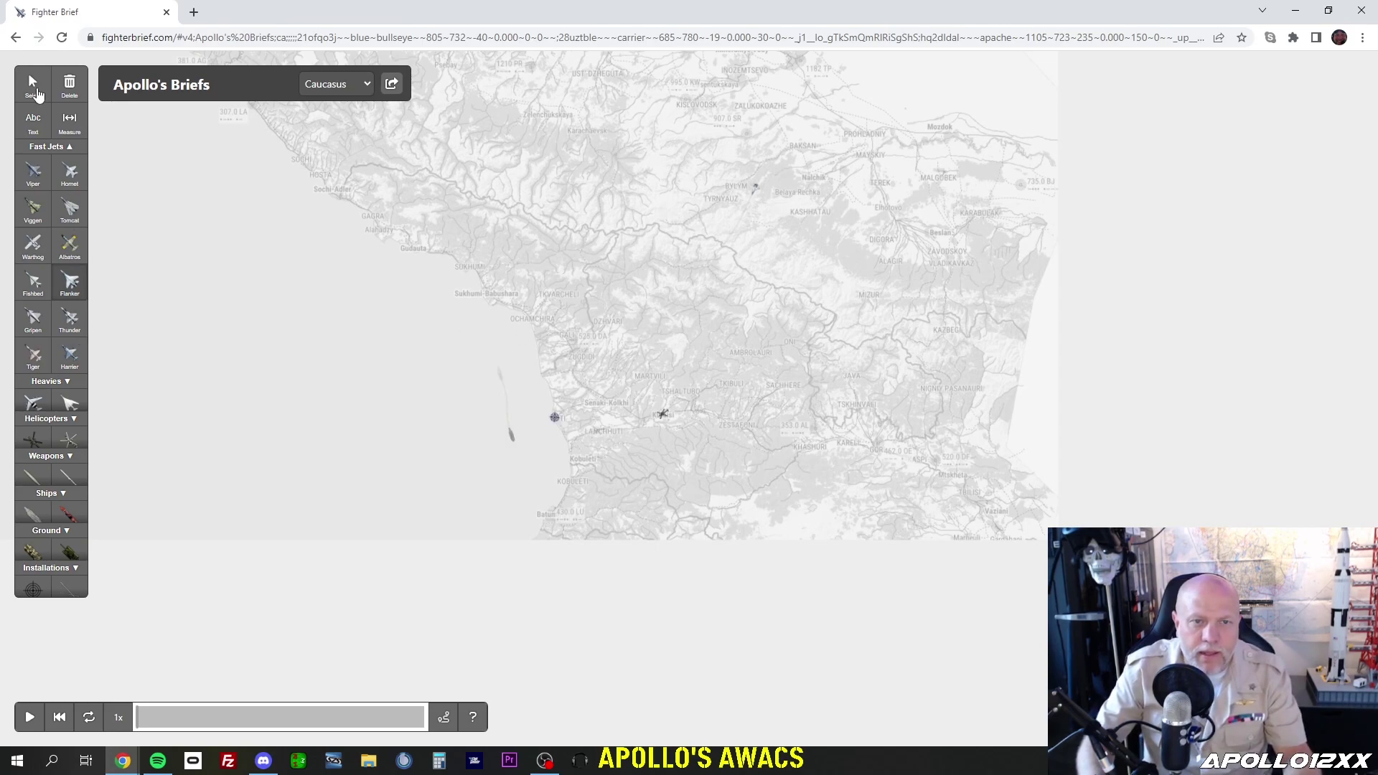
{"action": "left_click", "coordinate": [755, 191]}
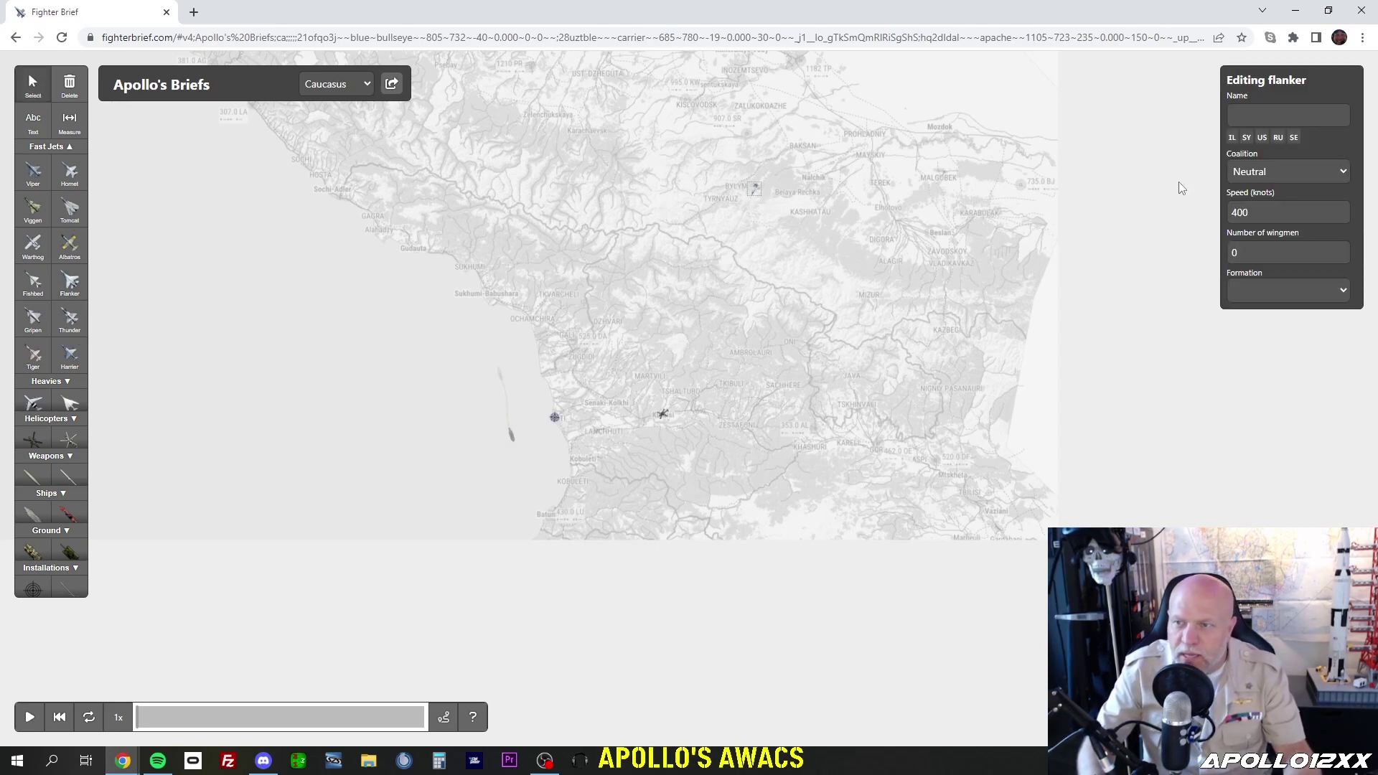
{"action": "left_click", "coordinate": [1286, 172]}
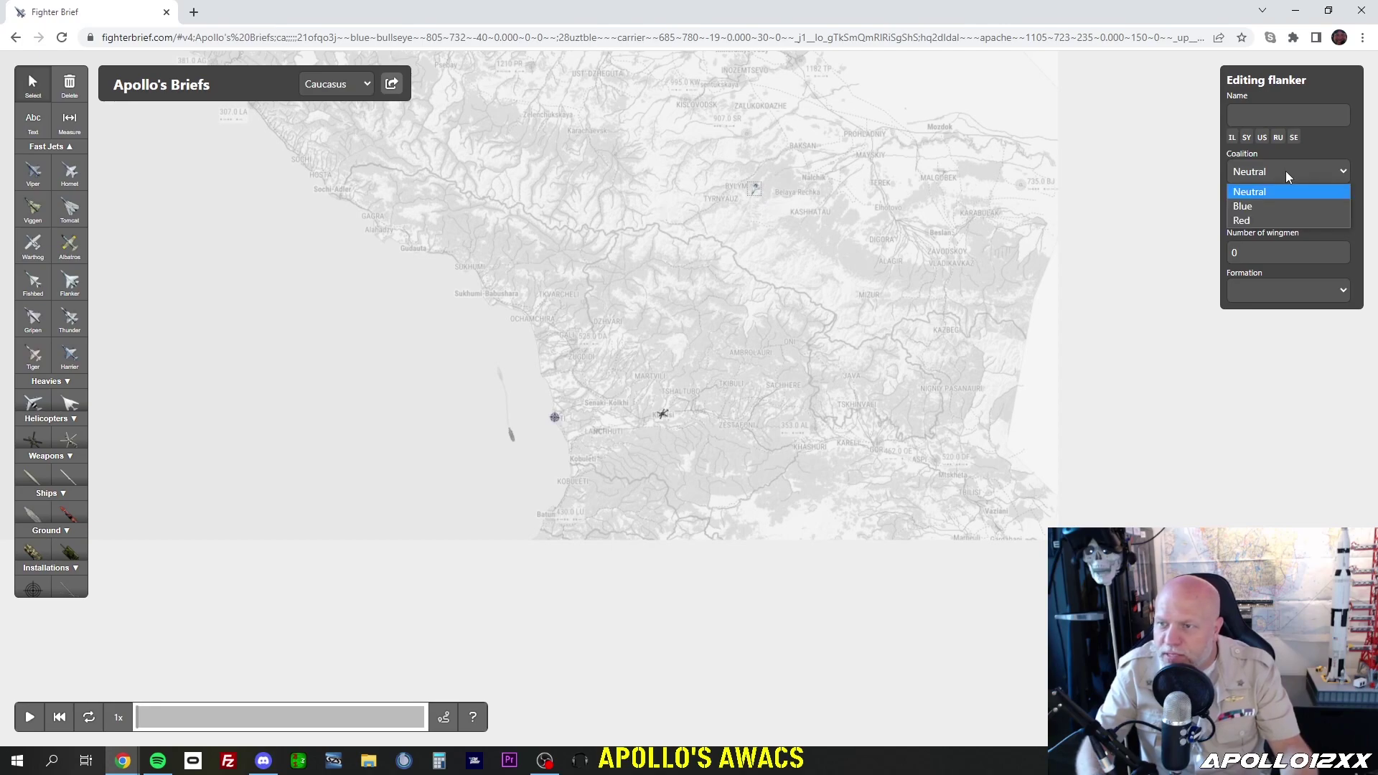
{"action": "left_click", "coordinate": [1272, 219]}
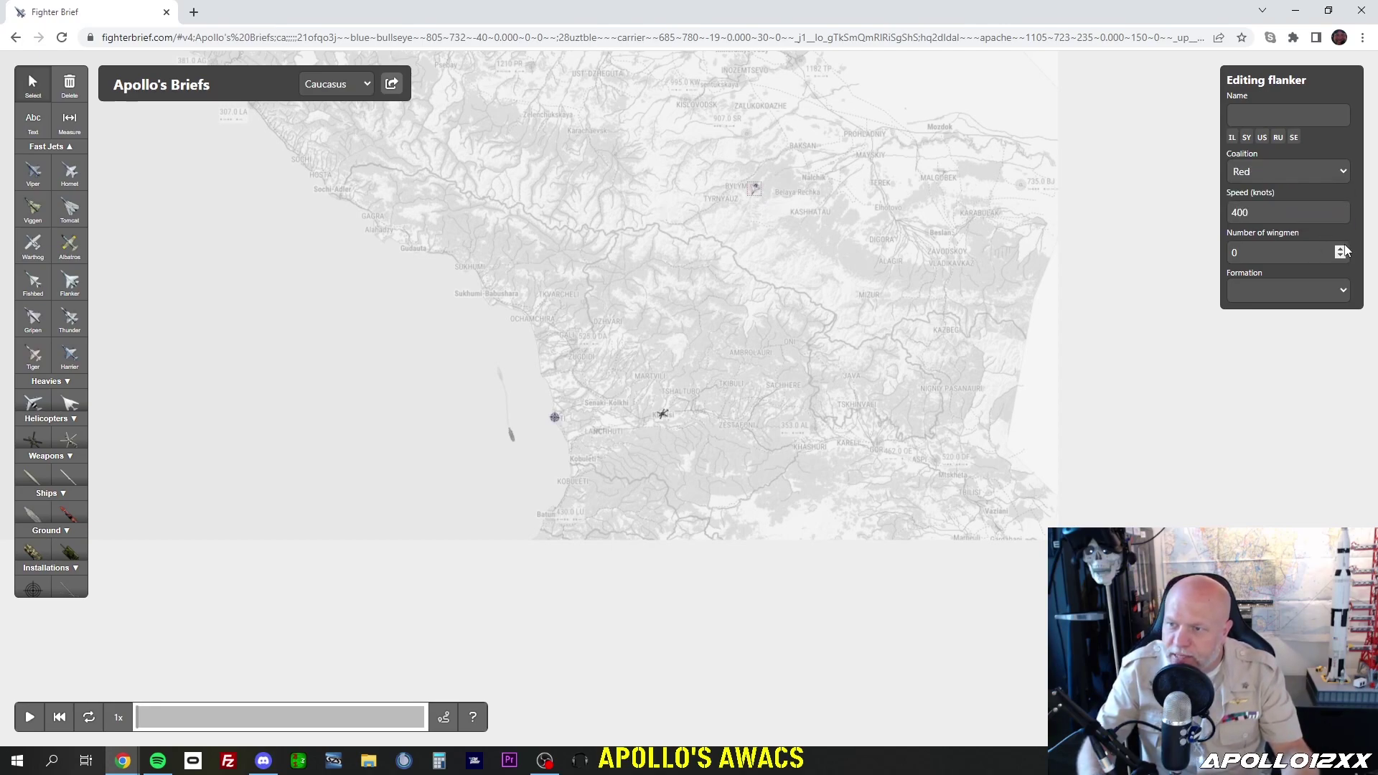
- Give the Flanker one wingman in finger-four-left formation and play the animation
{"action": "left_click", "coordinate": [1344, 293]}
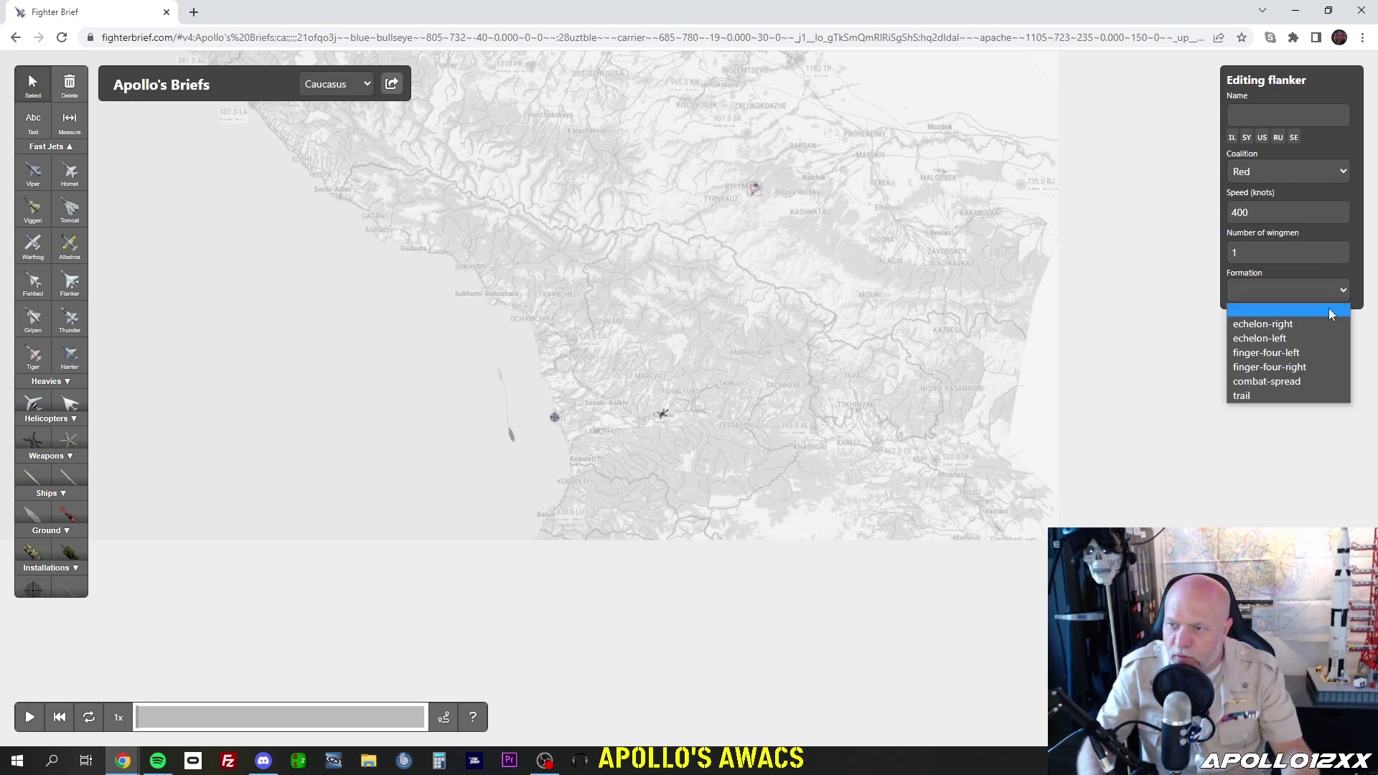
{"action": "left_click", "coordinate": [1307, 346]}
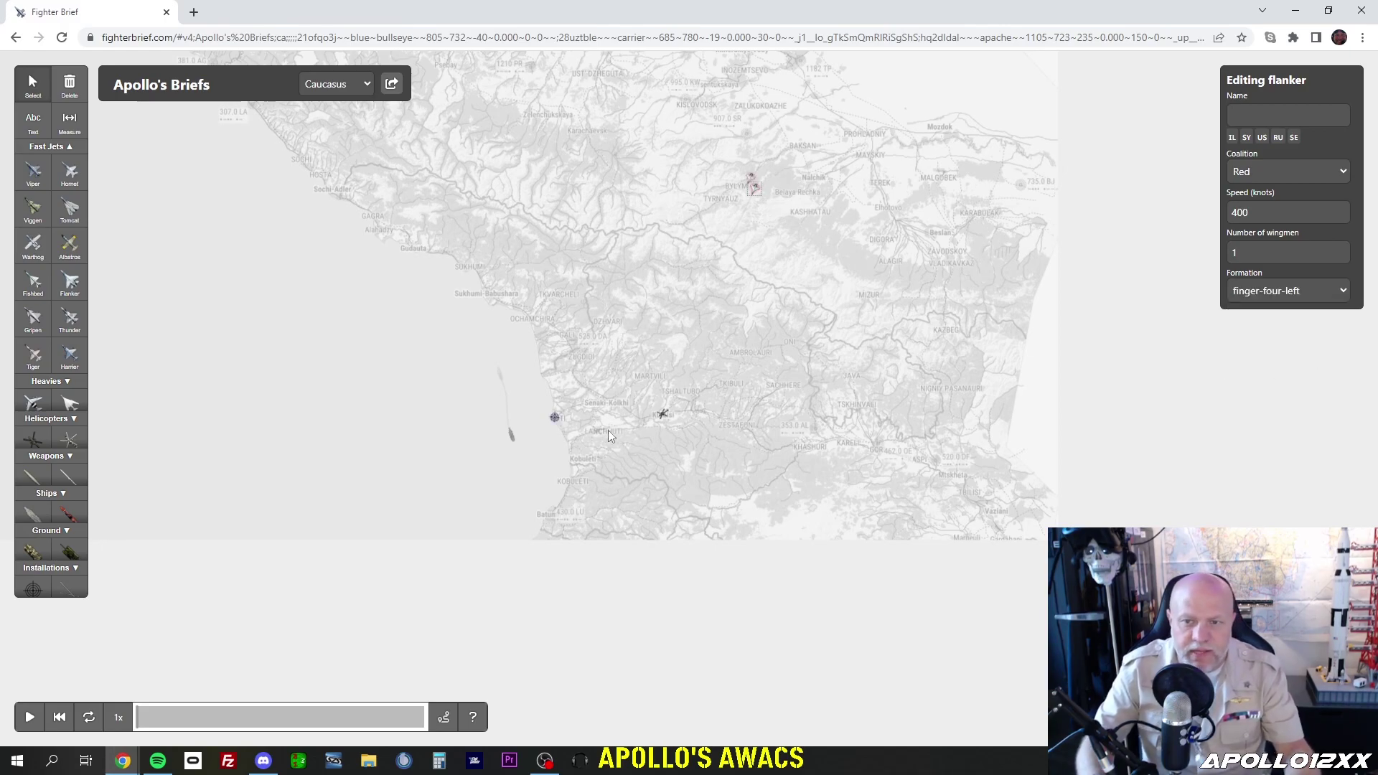
{"action": "scroll", "coordinate": [514, 338], "scroll_direction": "up", "scroll_amount": 2}
{"action": "scroll", "coordinate": [730, 353], "scroll_direction": "down", "scroll_amount": 2}
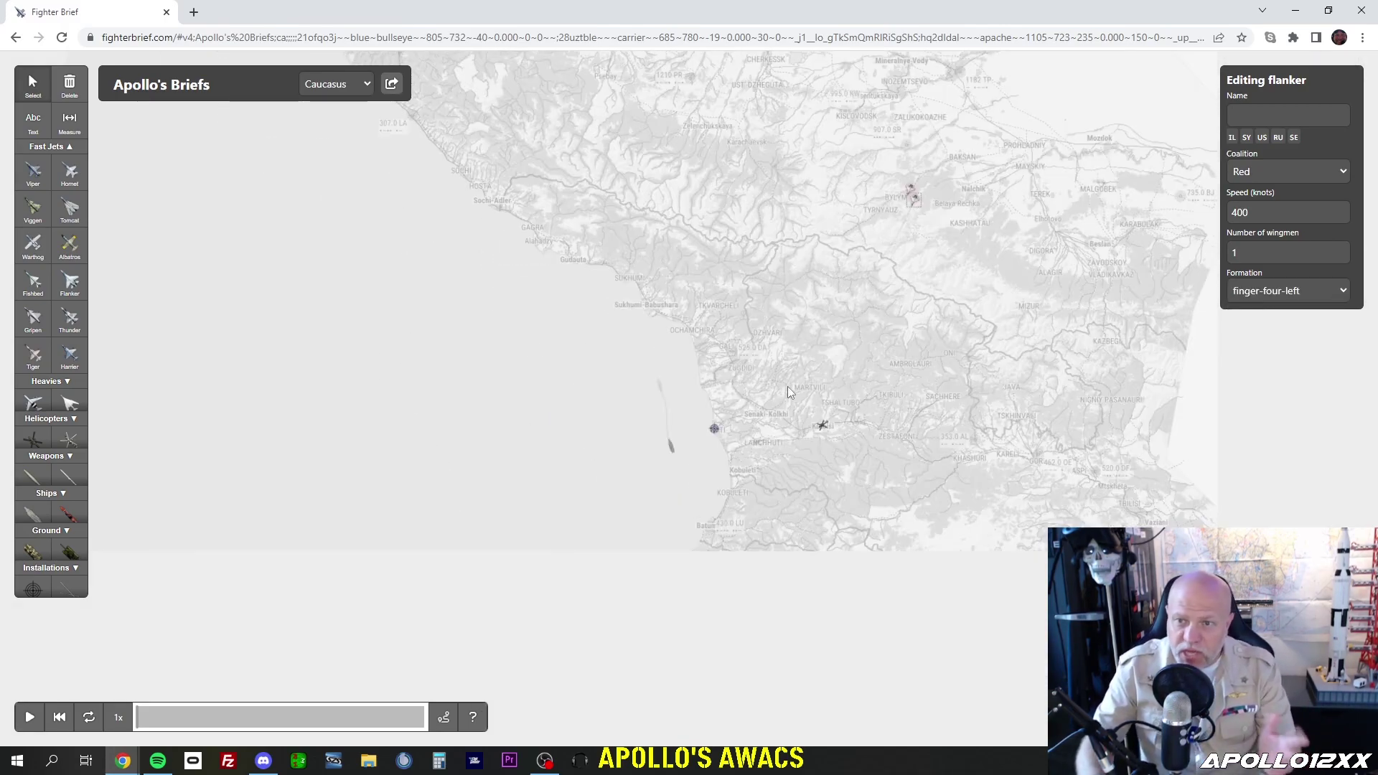
{"action": "left_click", "coordinate": [30, 719]}
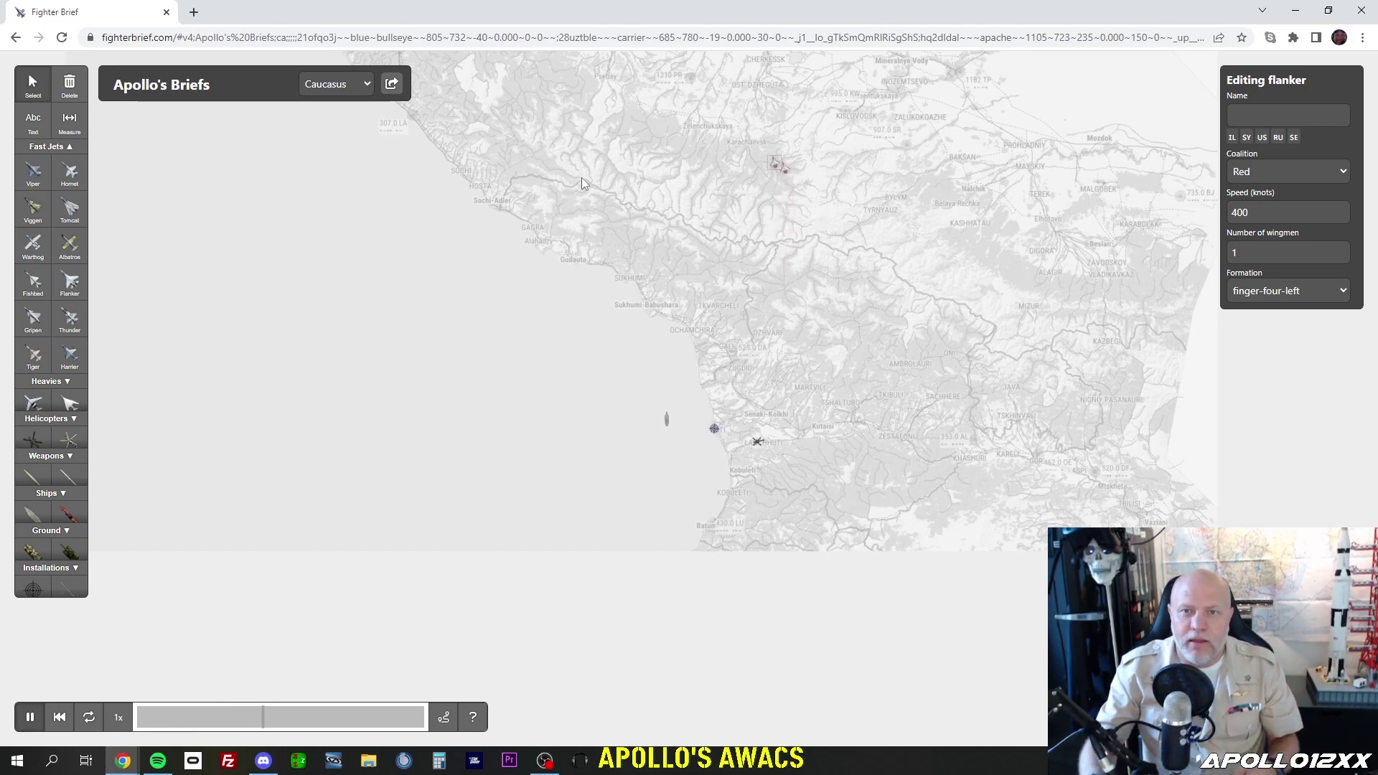
- Select the briefing's full URL, generate a shortened share link for it, and return to the Caucasus briefing
{"action": "left_click", "coordinate": [616, 37]}
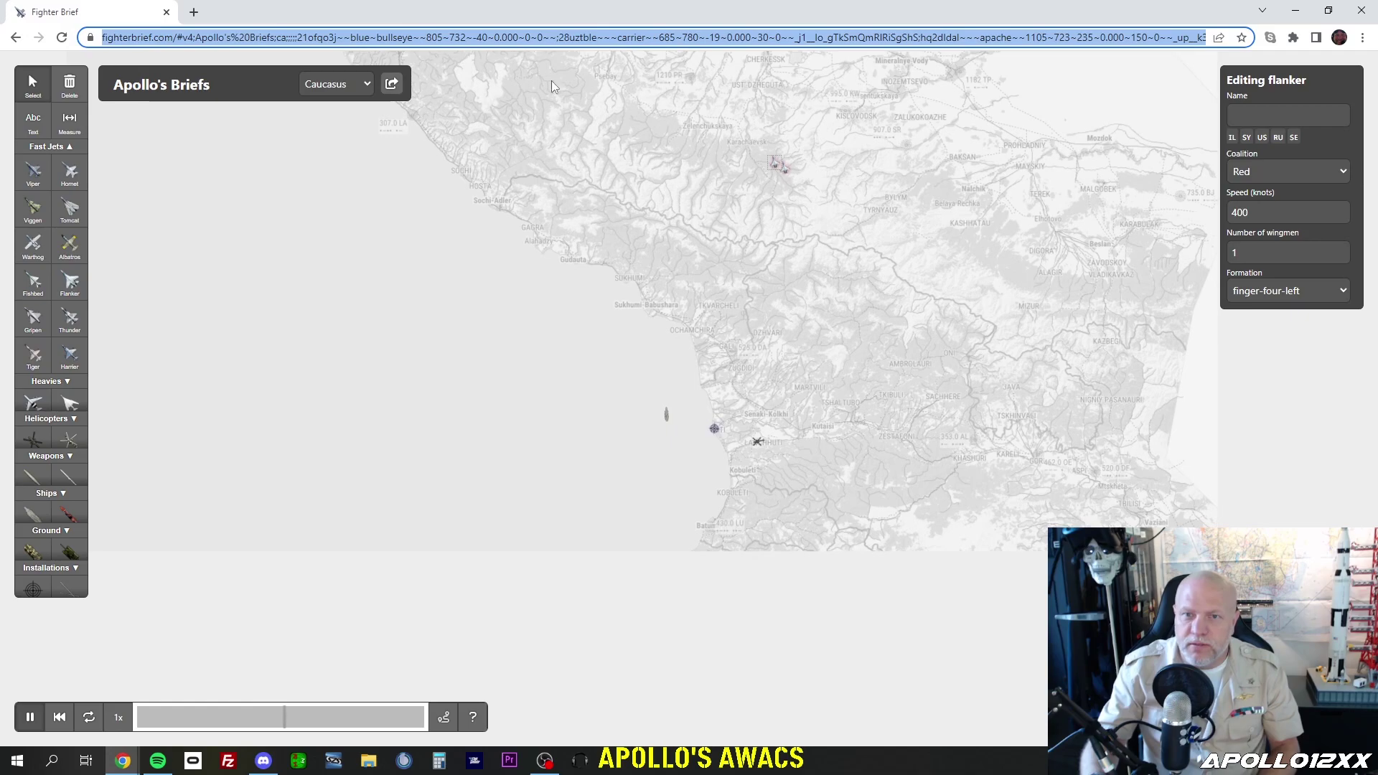
{"action": "left_click", "coordinate": [392, 84]}
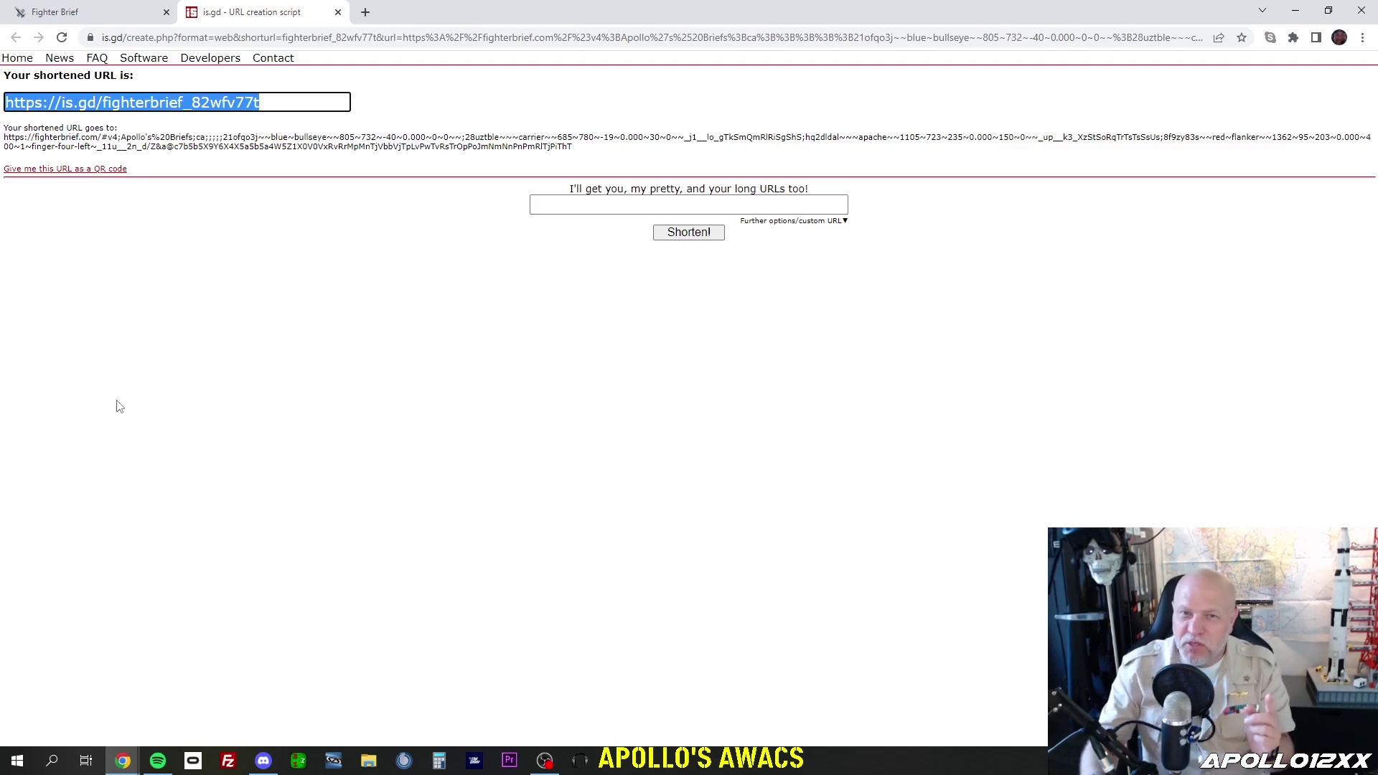
{"action": "left_click", "coordinate": [107, 16]}
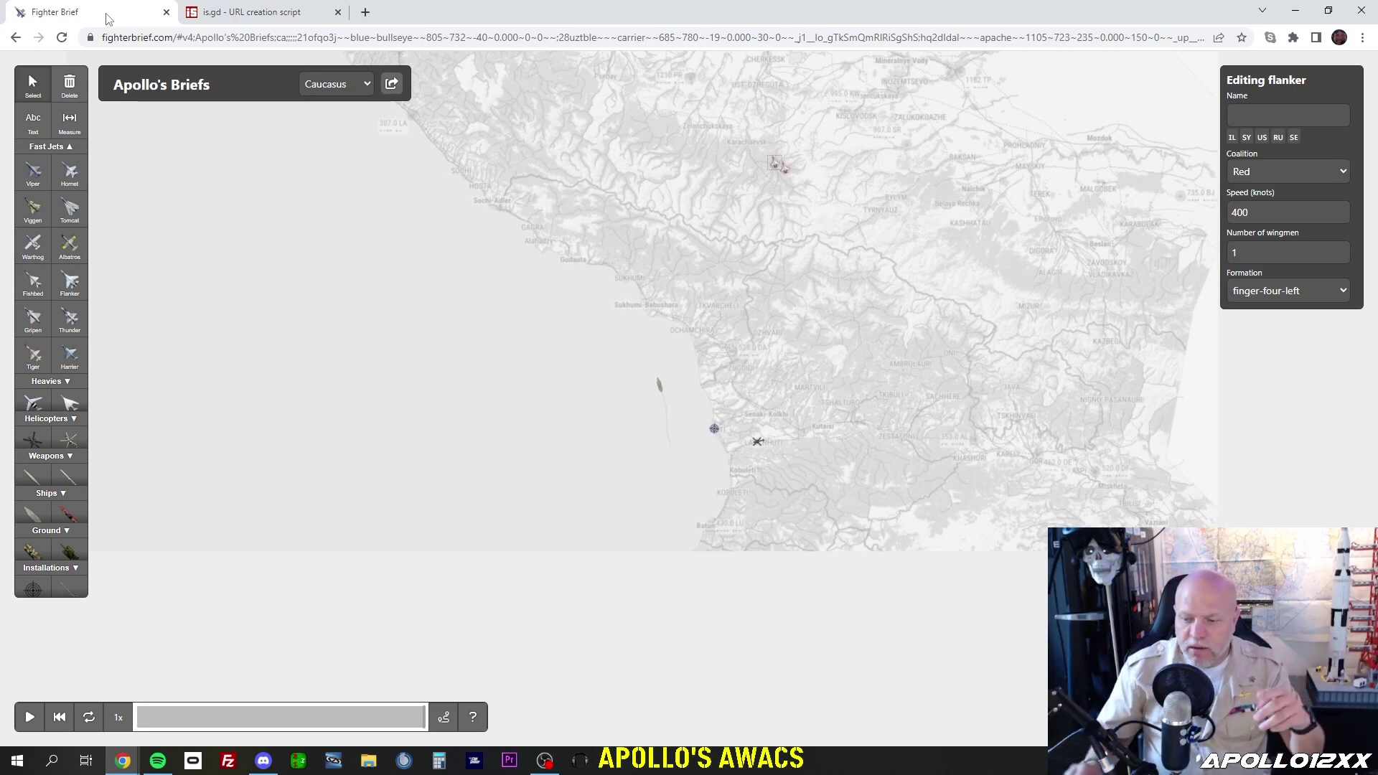
{"action": "scroll", "coordinate": [733, 425], "scroll_direction": "up", "scroll_amount": 3}
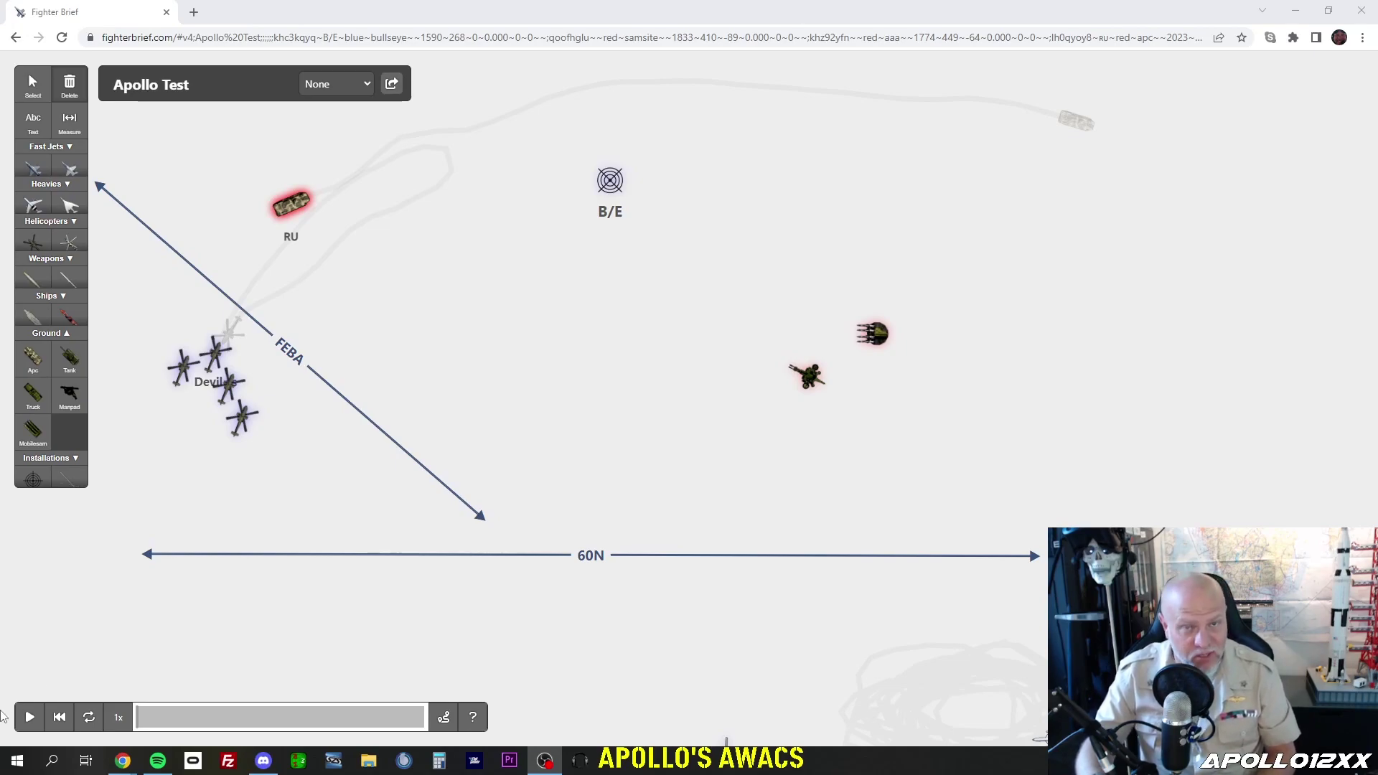
- Play the Apollo Test briefing's animation and examine the helicopter, fighter and carrier movements around the FEBA and 60N lines
{"action": "left_click", "coordinate": [29, 722]}
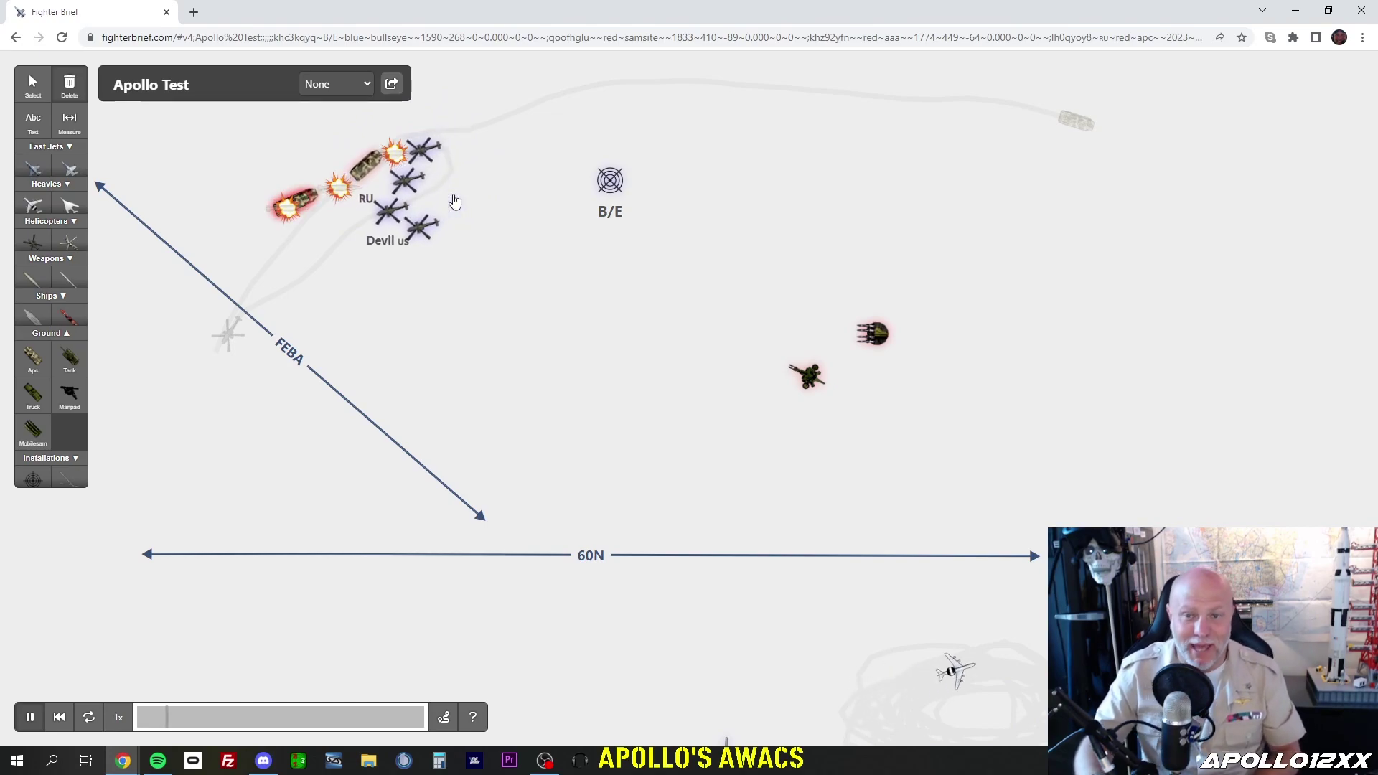
{"action": "scroll", "coordinate": [654, 333], "scroll_direction": "down", "scroll_amount": 3}
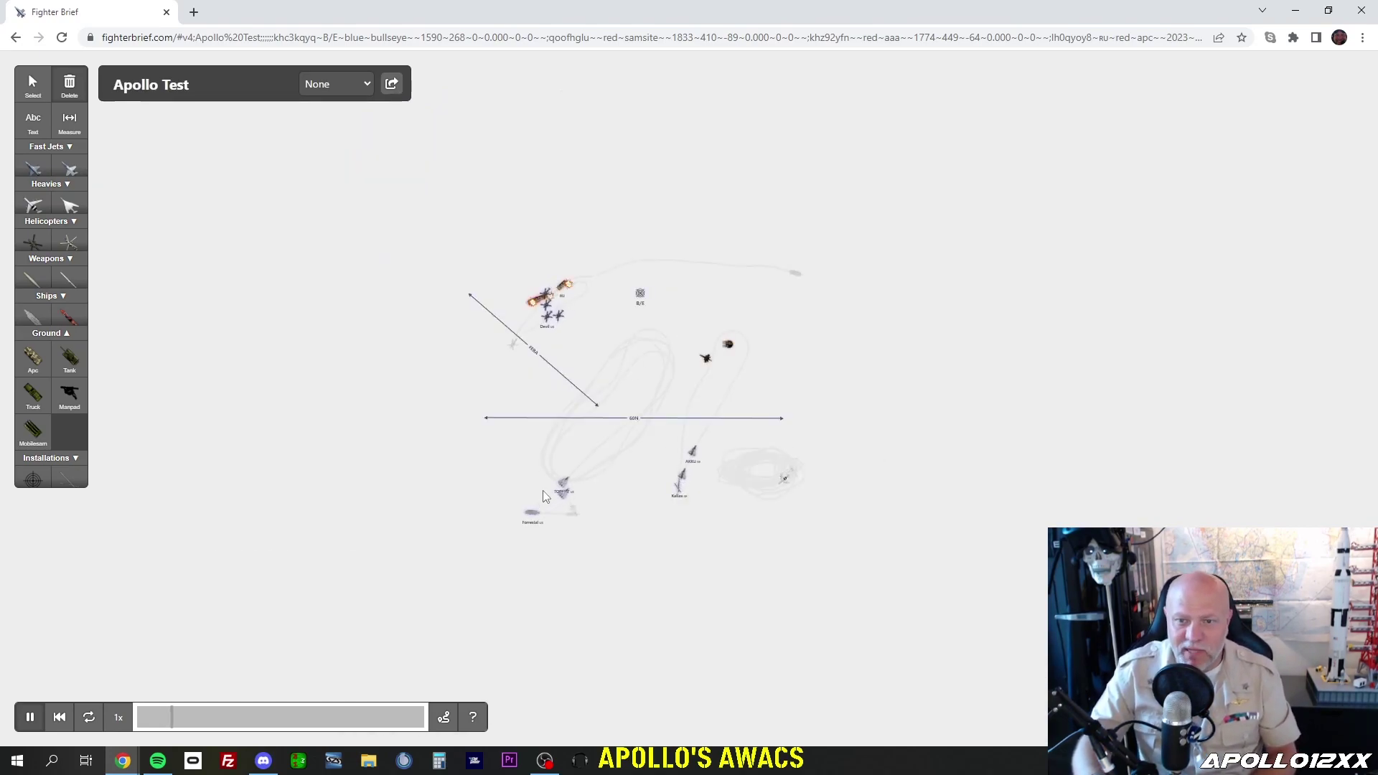
{"action": "scroll", "coordinate": [599, 463], "scroll_direction": "up", "scroll_amount": 3}
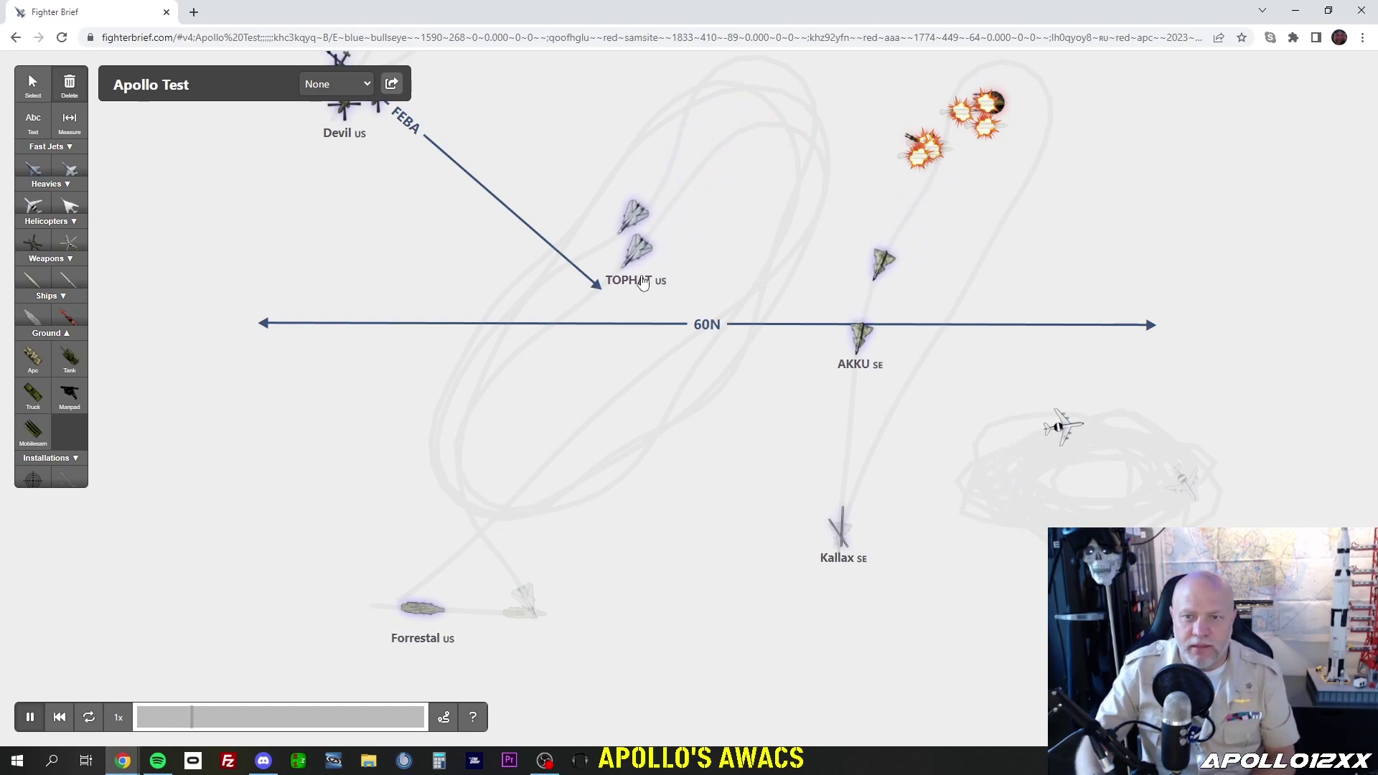
{"action": "scroll", "coordinate": [640, 263], "scroll_direction": "down", "scroll_amount": 5}
{"action": "left_click_drag", "start_coordinate": [712, 159], "coordinate": [639, 272]}
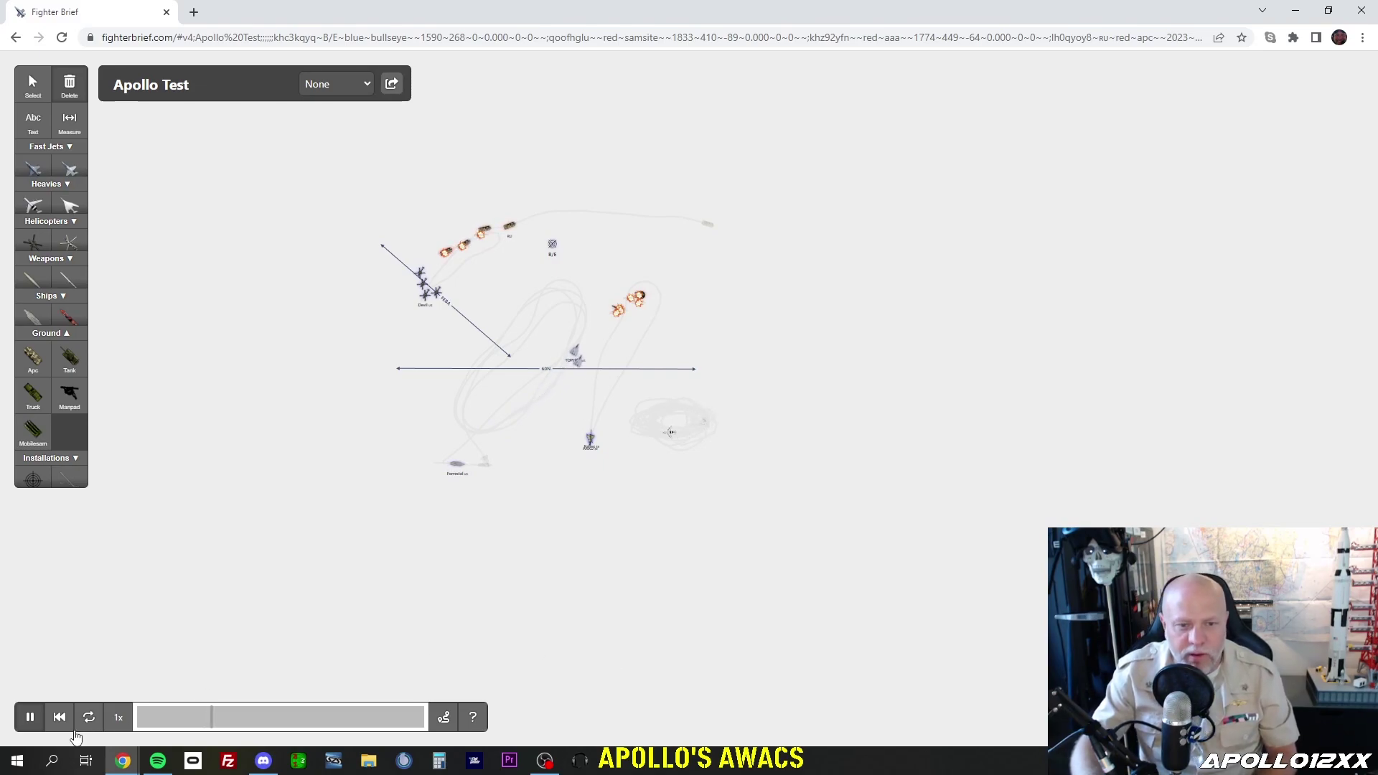
- Set the animation's playback speed to 9x and on to Ax, and cycle the path display mode to always
{"action": "left_click", "coordinate": [118, 718]}
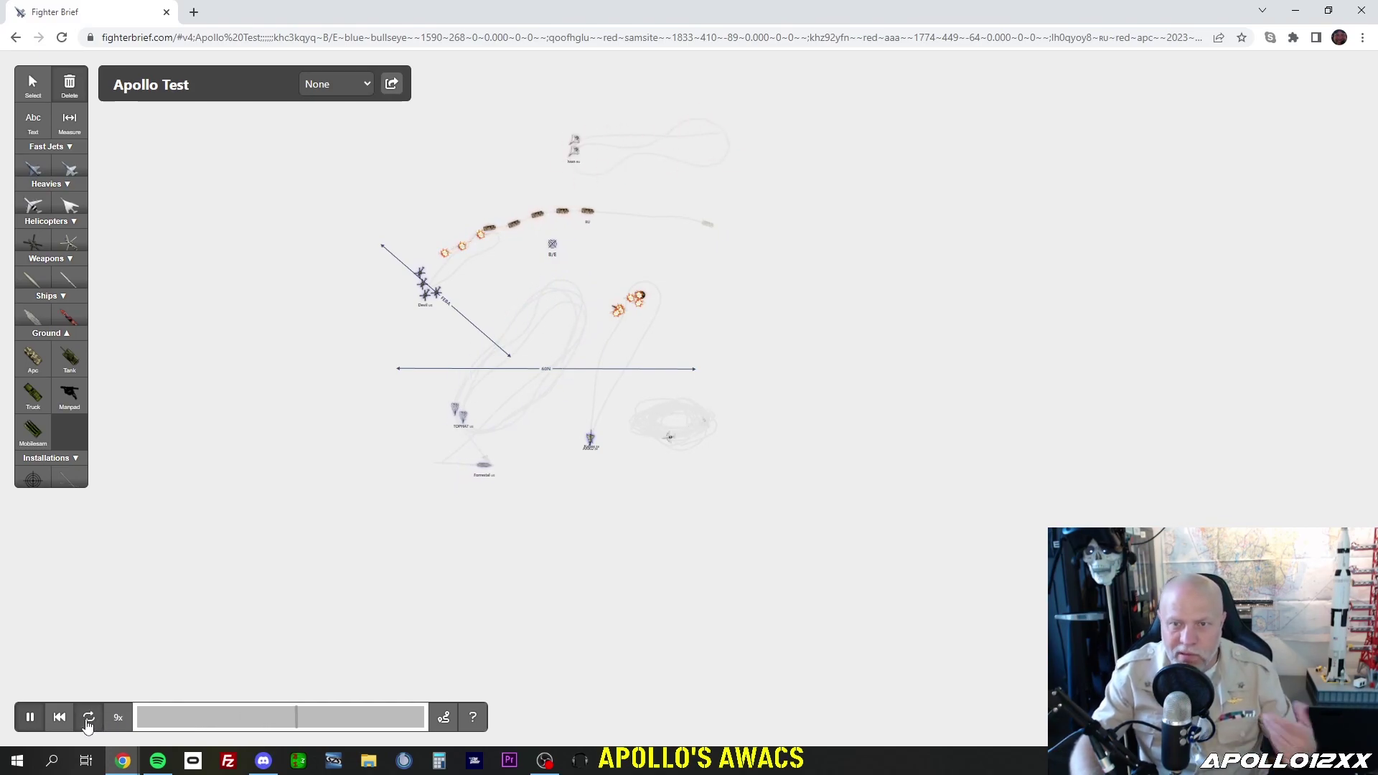
{"action": "left_click", "coordinate": [119, 725]}
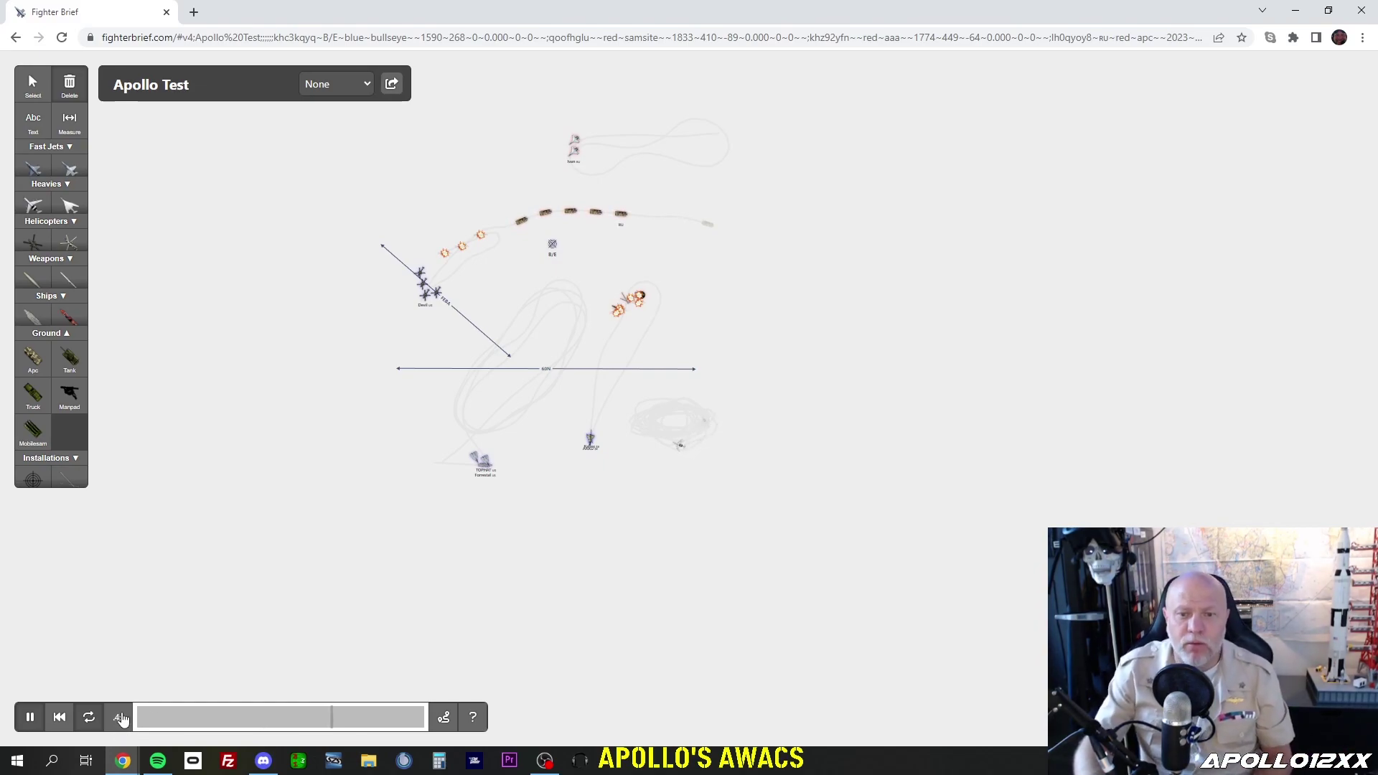
{"action": "left_click", "coordinate": [443, 718]}
{"action": "left_click", "coordinate": [444, 718]}
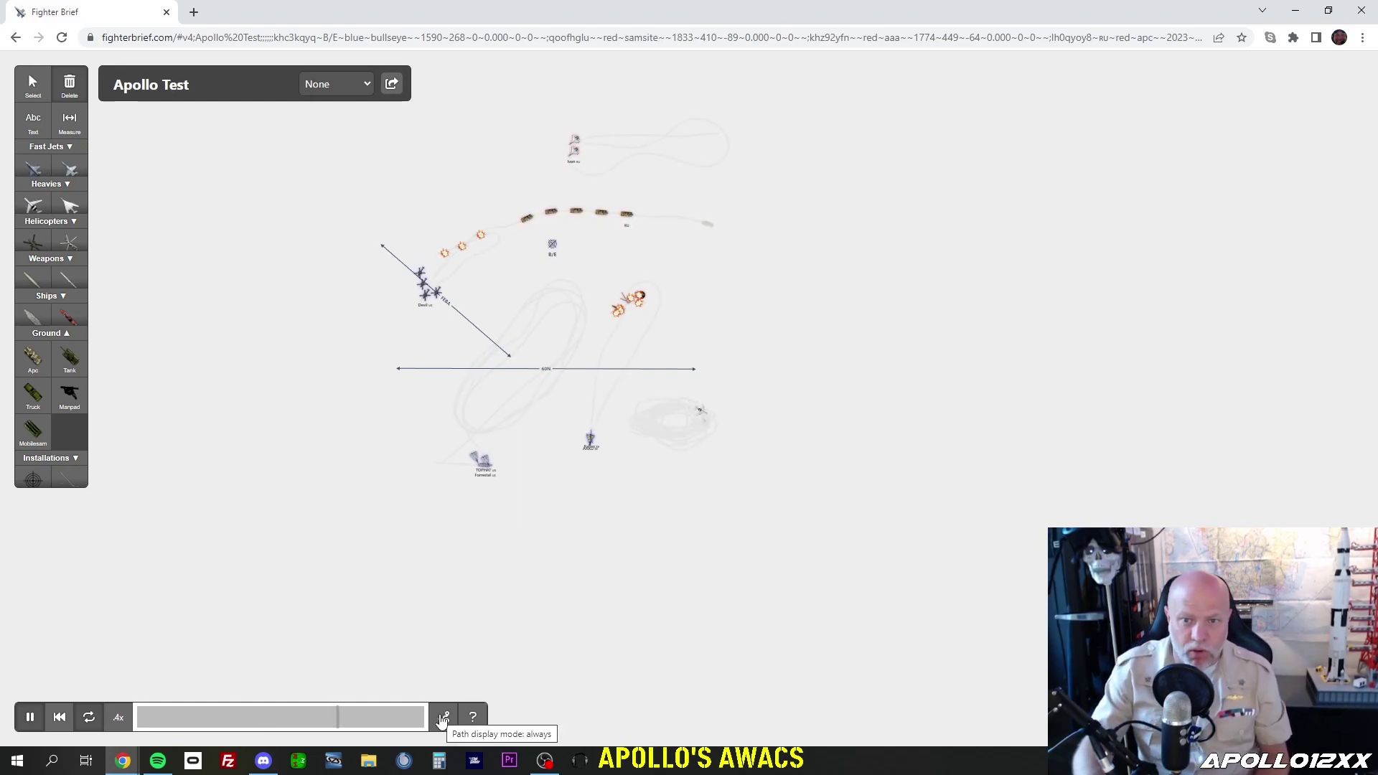
- Open the Fighter Brief help page on GitHub and review its usage instructions, hotkey table and sharing sections
{"action": "left_click", "coordinate": [472, 720]}
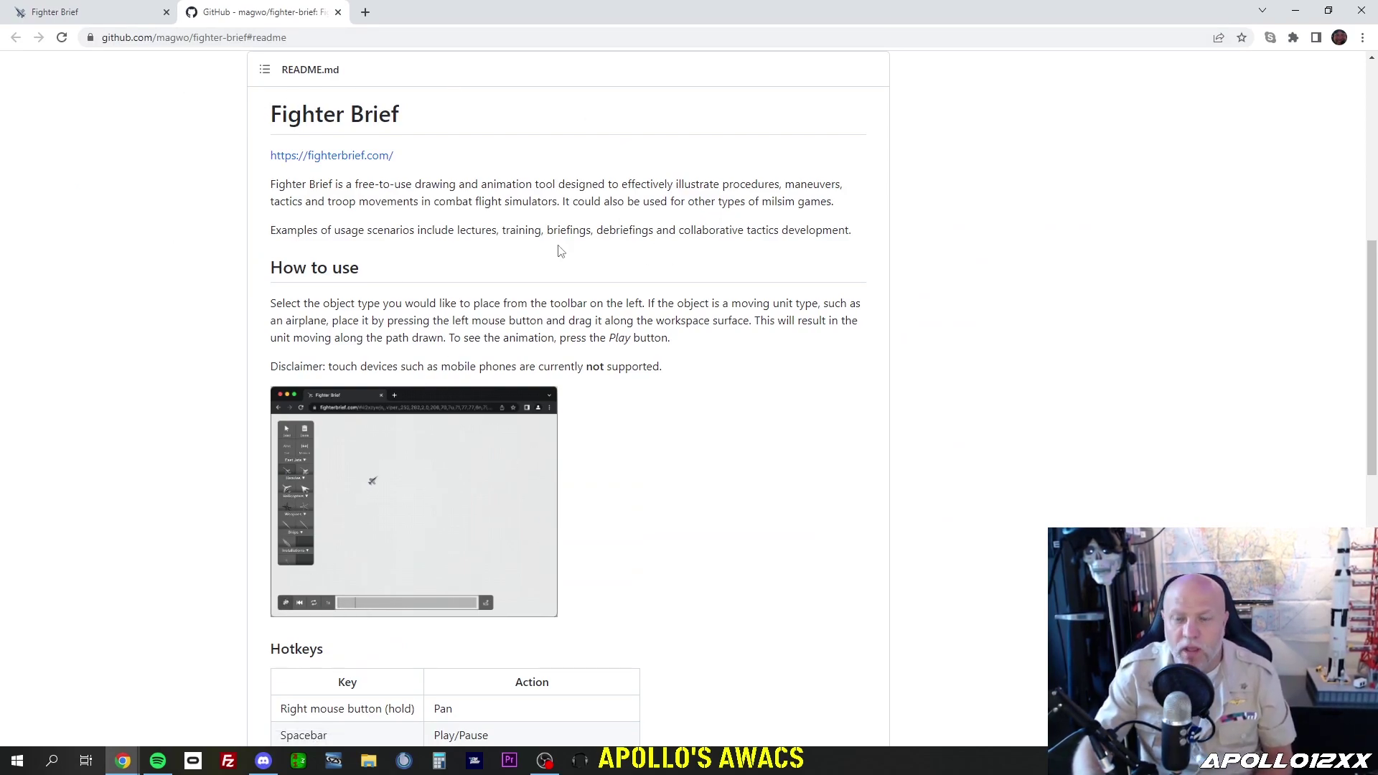
{"action": "scroll", "coordinate": [559, 251], "scroll_direction": "down", "scroll_amount": 5}
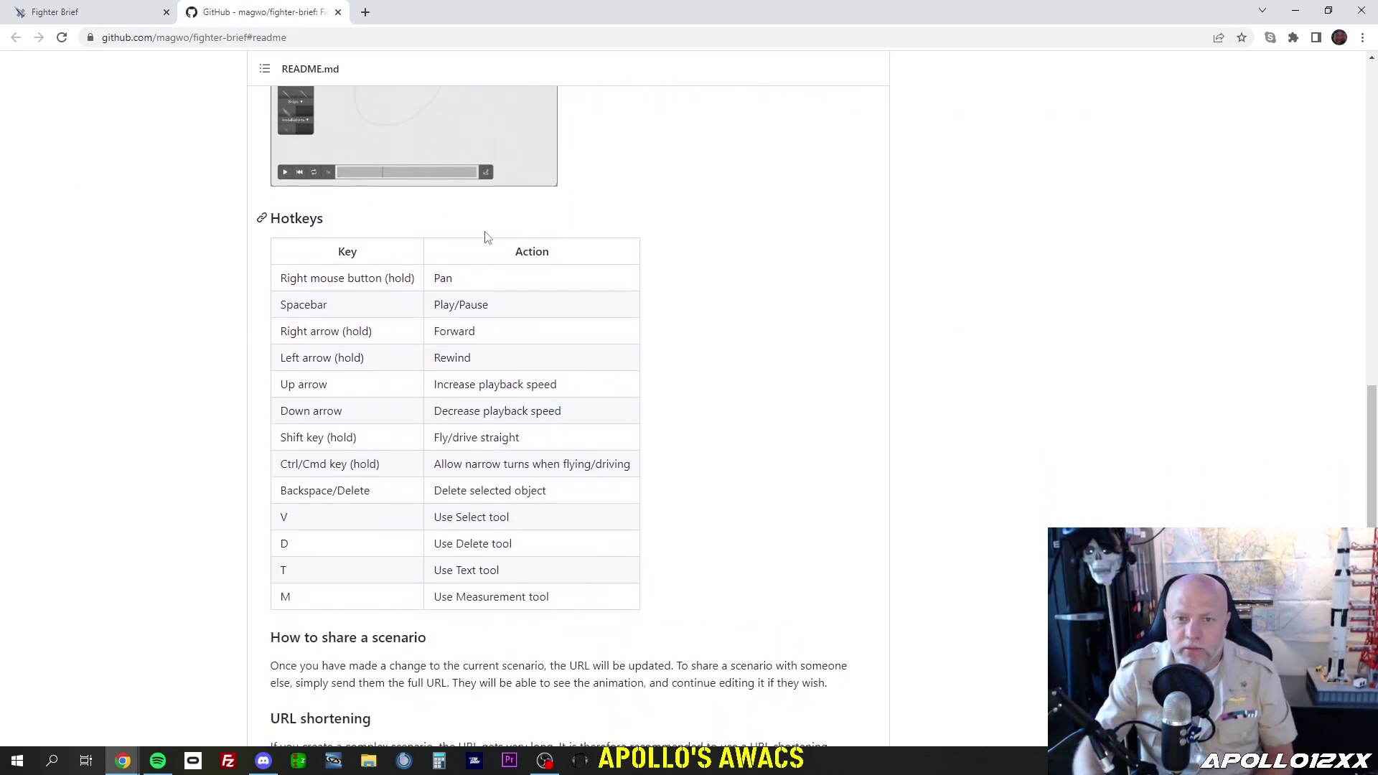
{"action": "scroll", "coordinate": [467, 464], "scroll_direction": "down", "scroll_amount": 4}
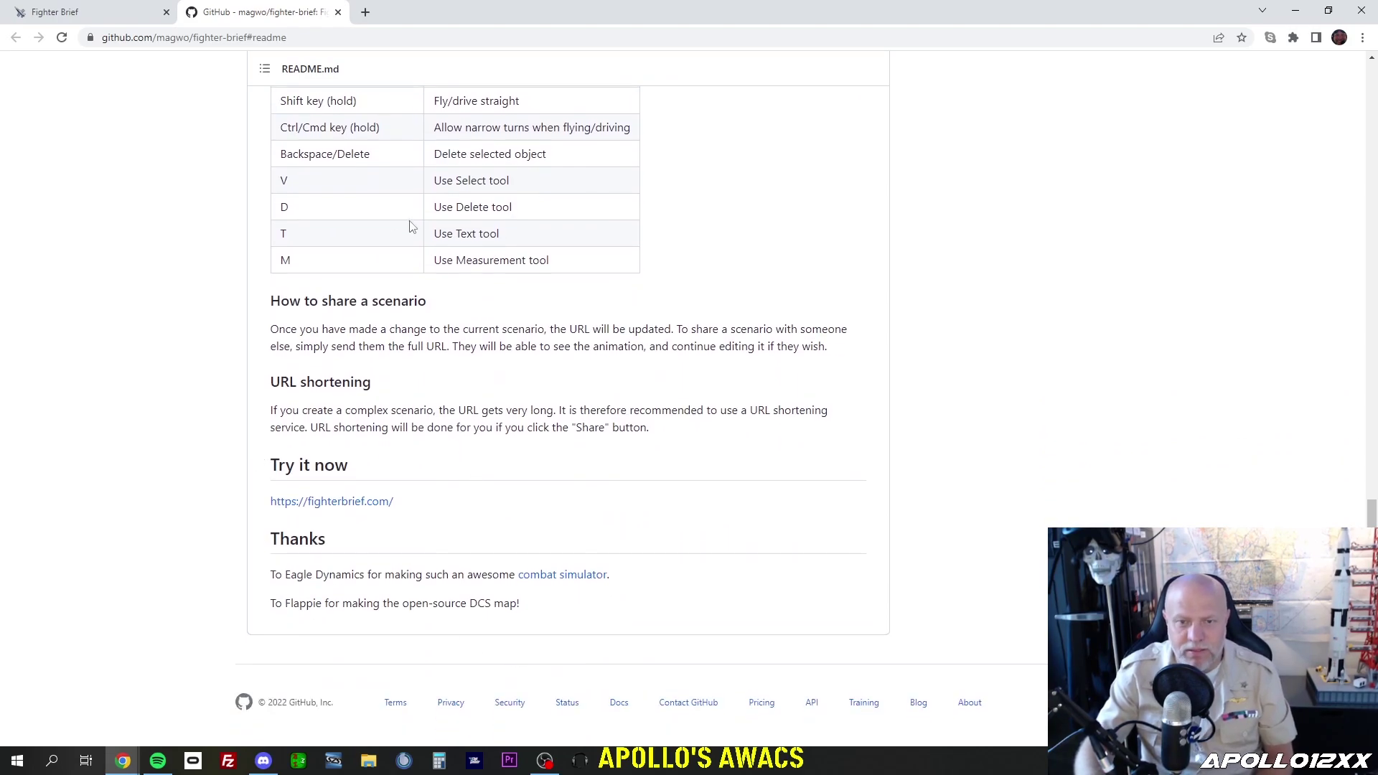
{"action": "scroll", "coordinate": [518, 389], "scroll_direction": "up", "scroll_amount": 10}
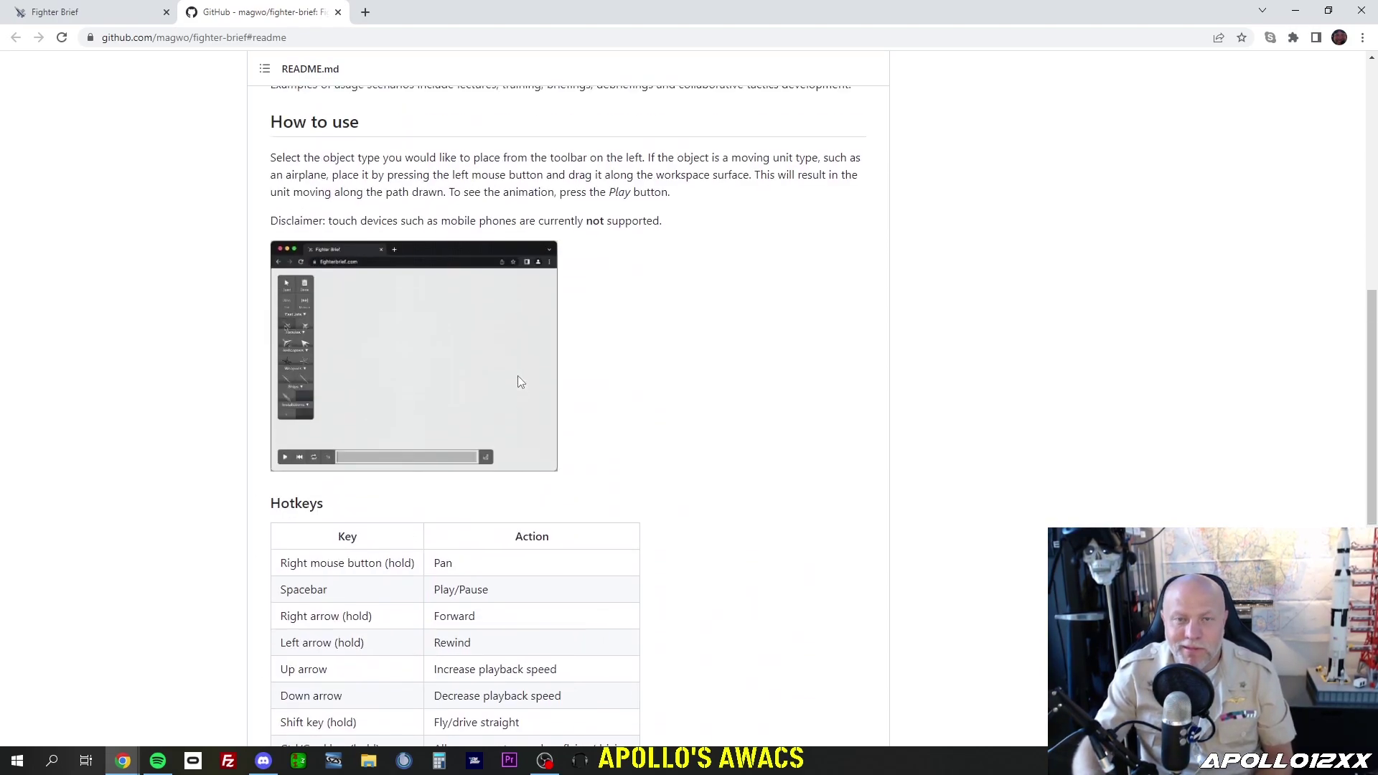